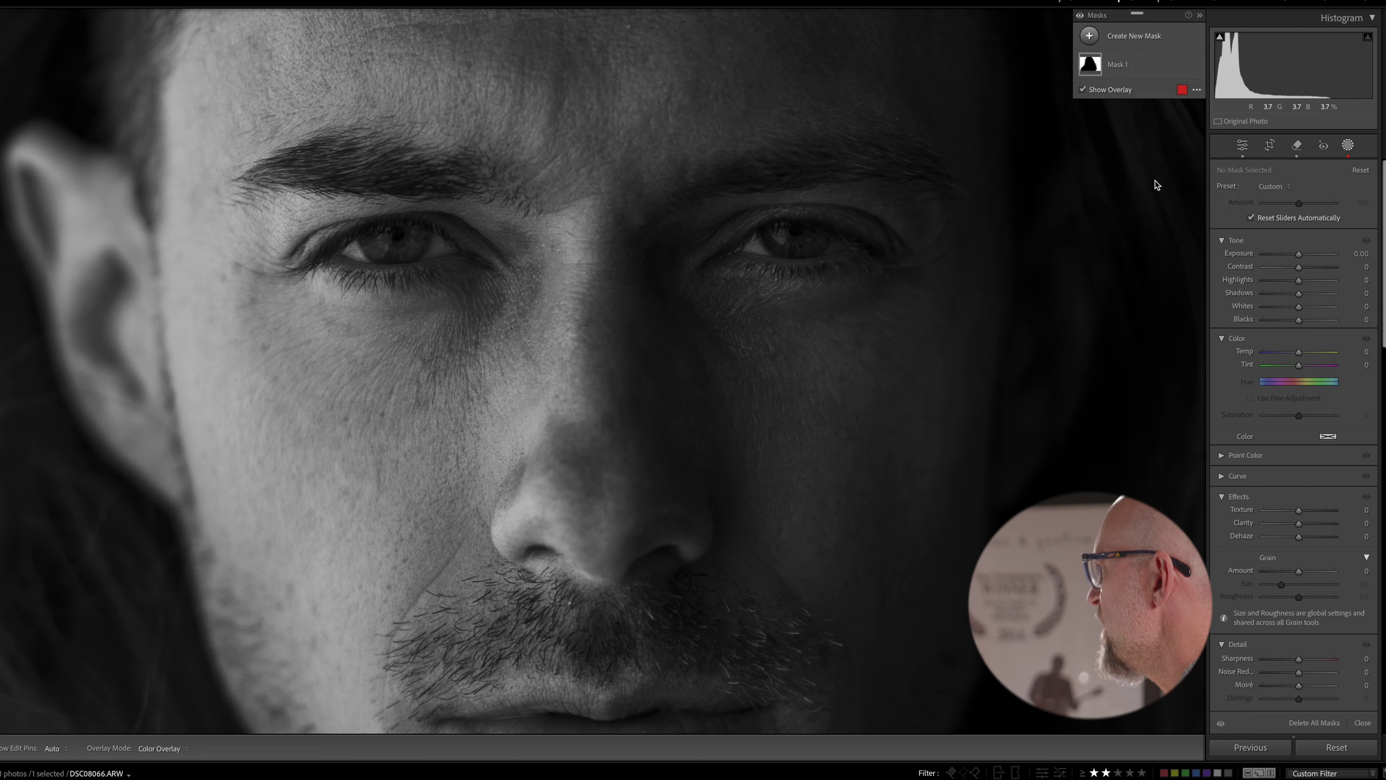
Step: Place a radial gradient mask with the Iris Enhance preset over the iris of the man's shadowed eye
left_click(1274, 222)
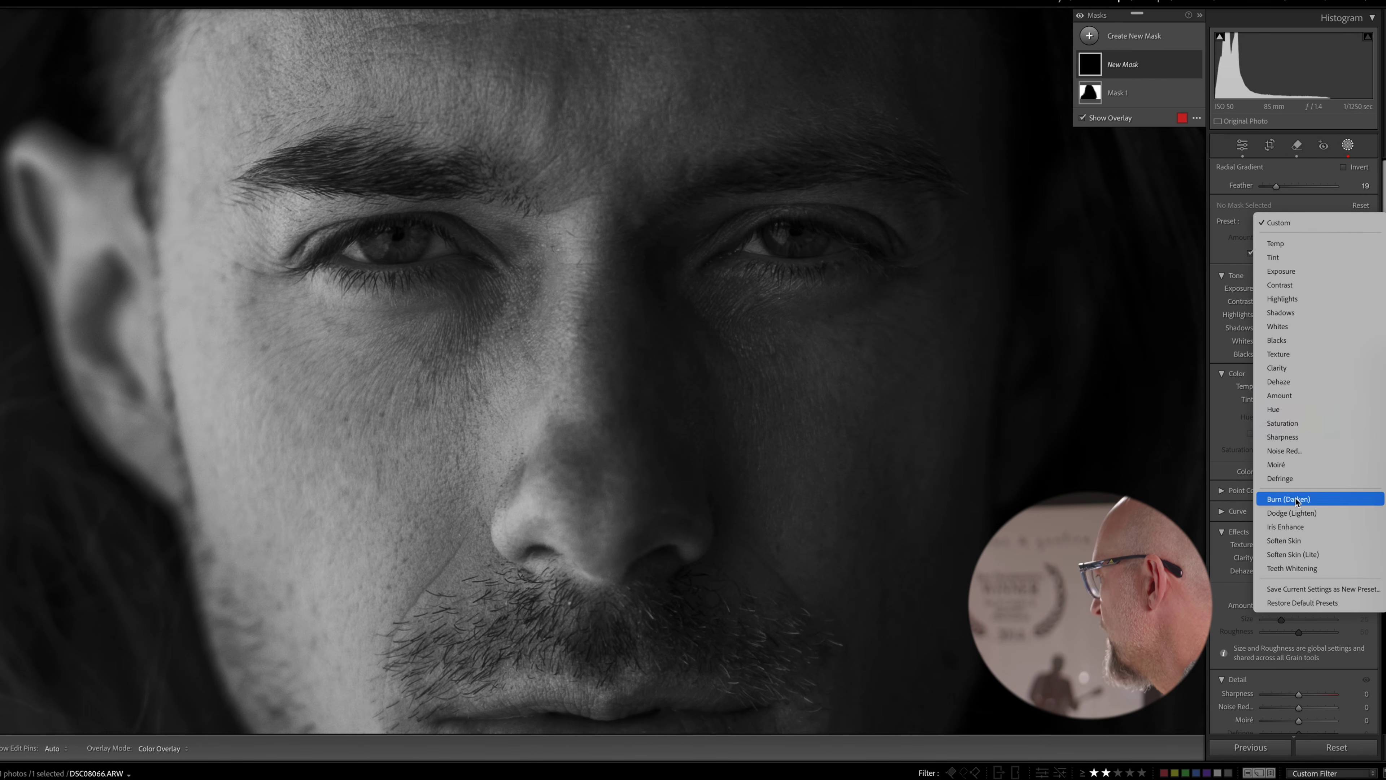
key("Escape")
mouse_move(795, 234)
left_mouse_down()
mouse_move(823, 251)
mouse_move(795, 237)
left_mouse_up()
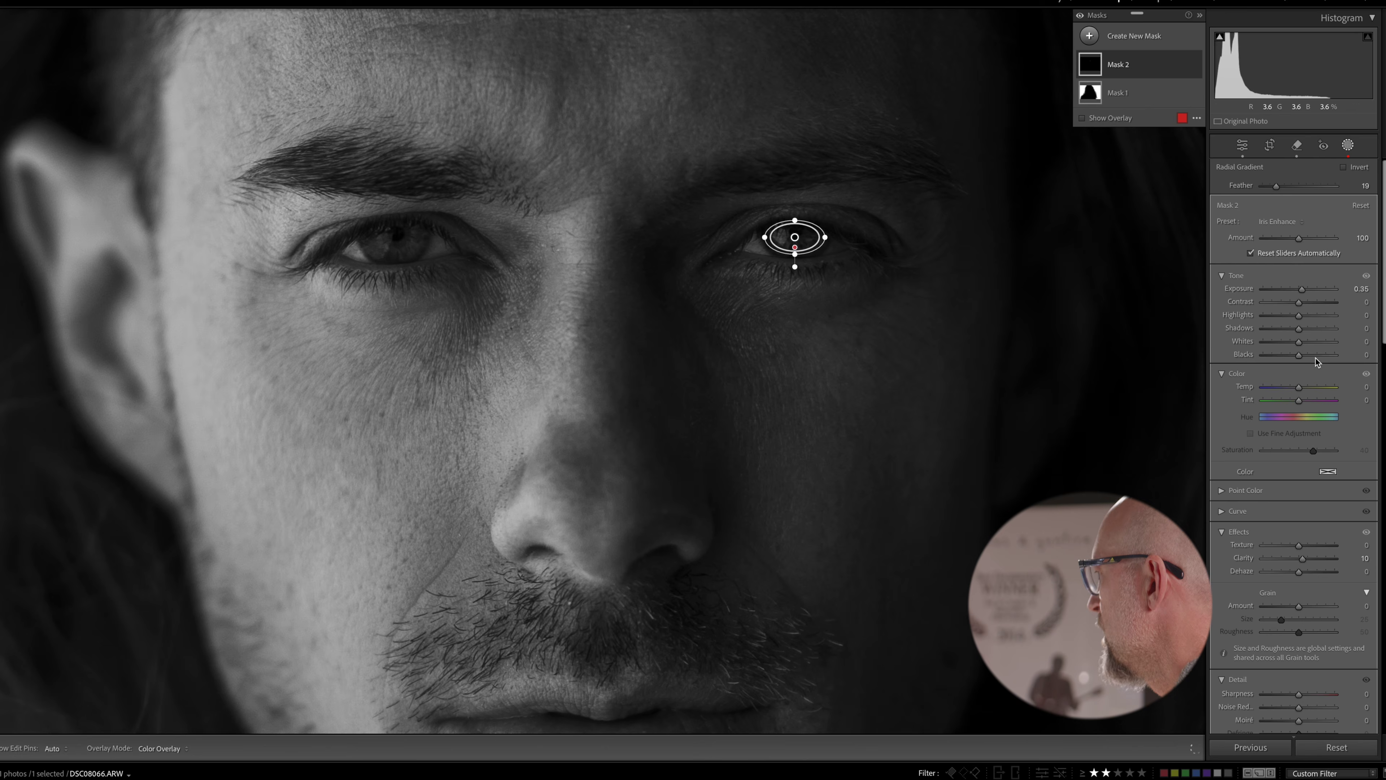
Step: Set the shadowed-eye iris mask's highlights to 59, whites to 48 and clarity to 35
left_click_drag(1300, 315, 1311, 343)
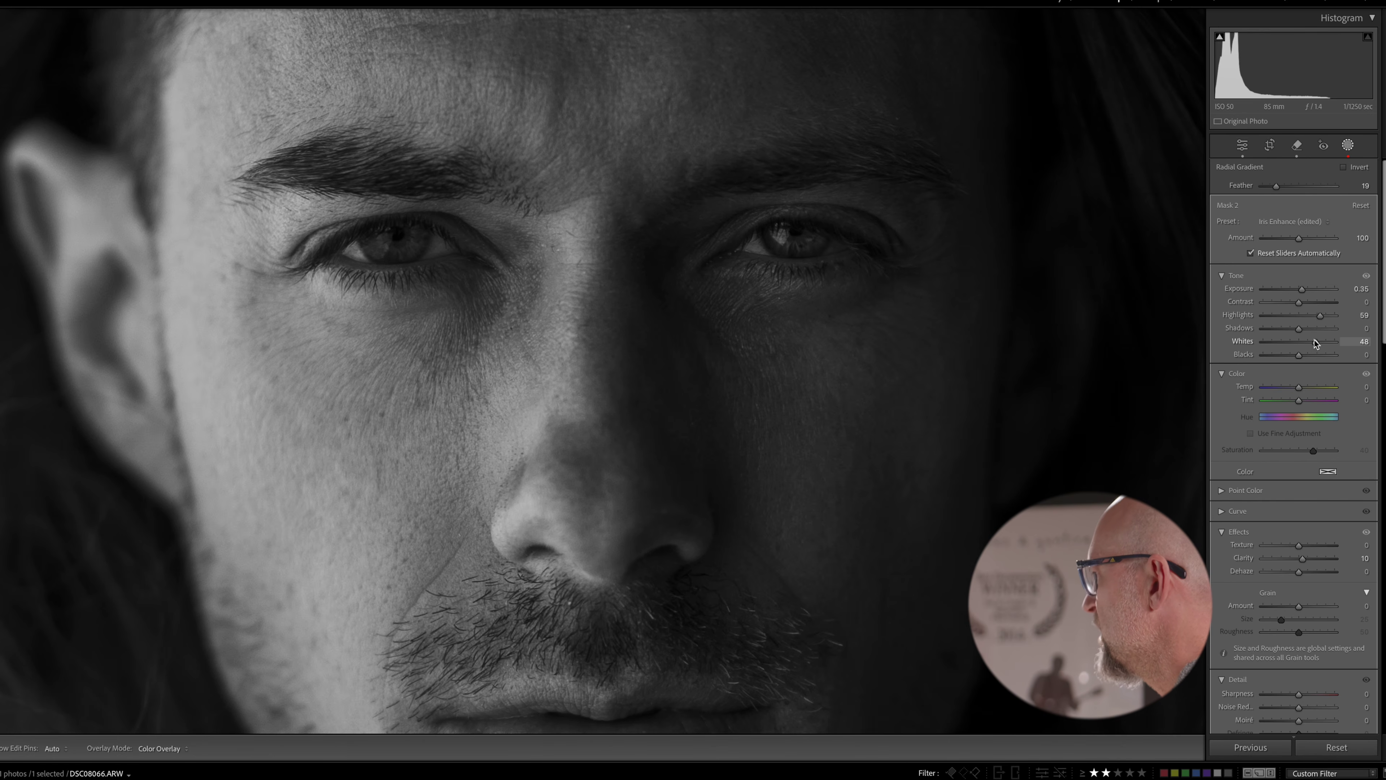
left_click_drag(1314, 343, 1315, 342)
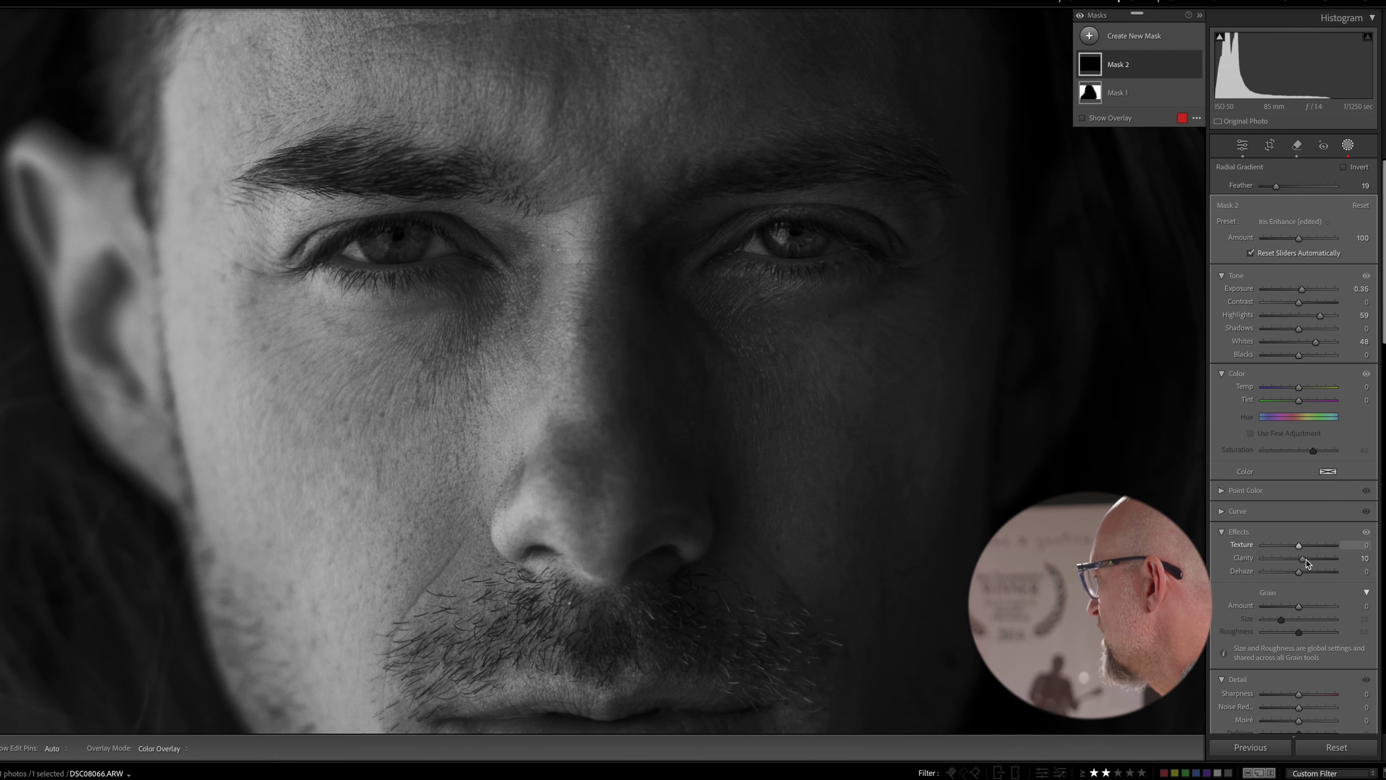
left_click_drag(1306, 562, 1305, 563)
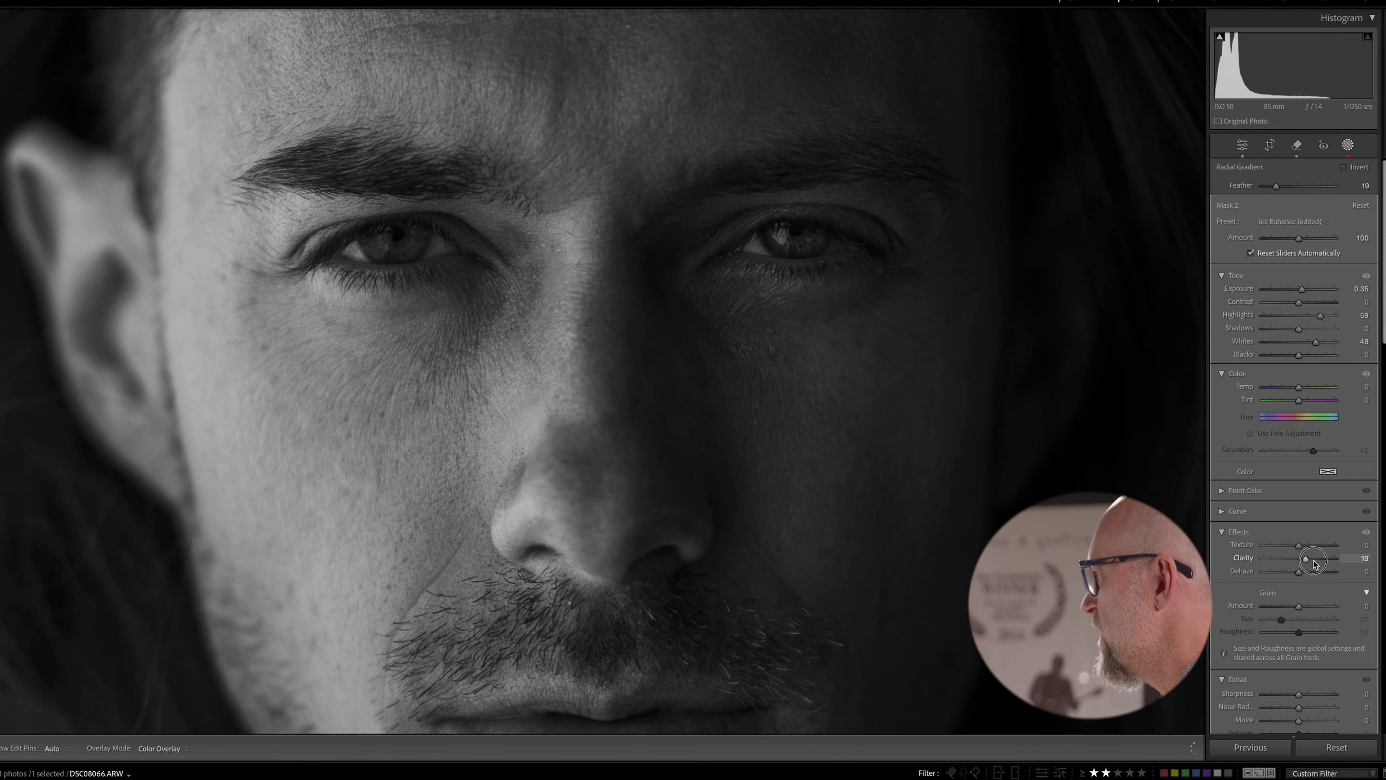
left_click_drag(1313, 560, 1313, 560)
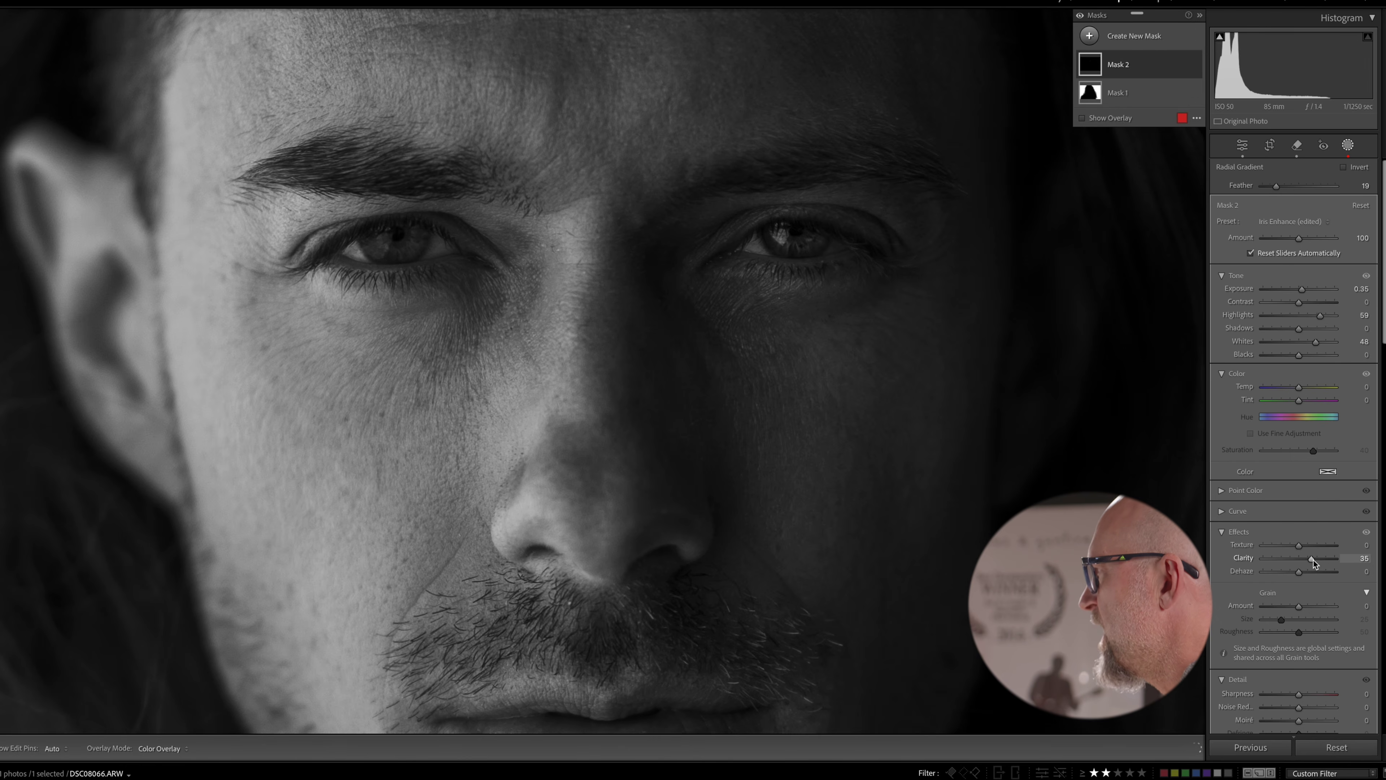
Step: Duplicate the iris mask and fit the copy over the iris of the man's other eye, rotating it slightly
left_click_drag(795, 238, 824, 254)
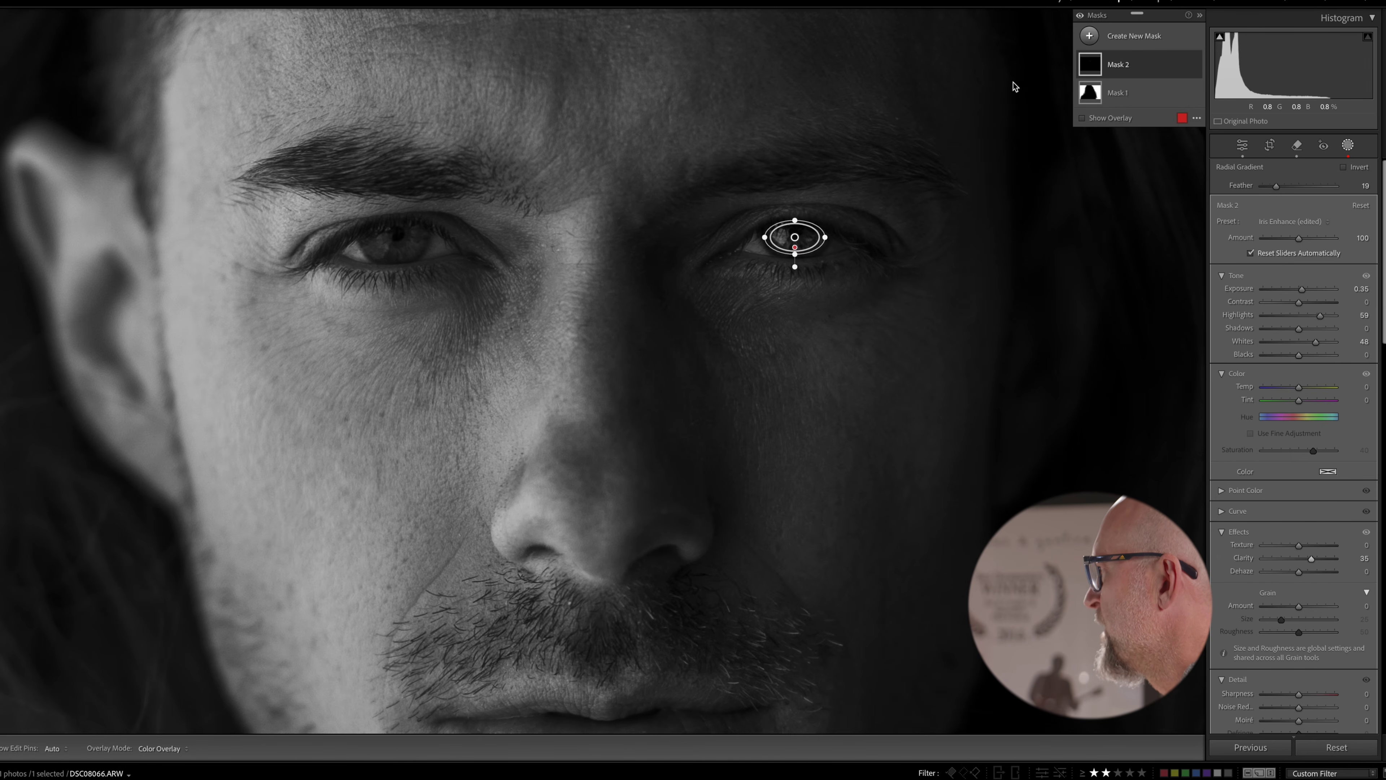
right_click(795, 237)
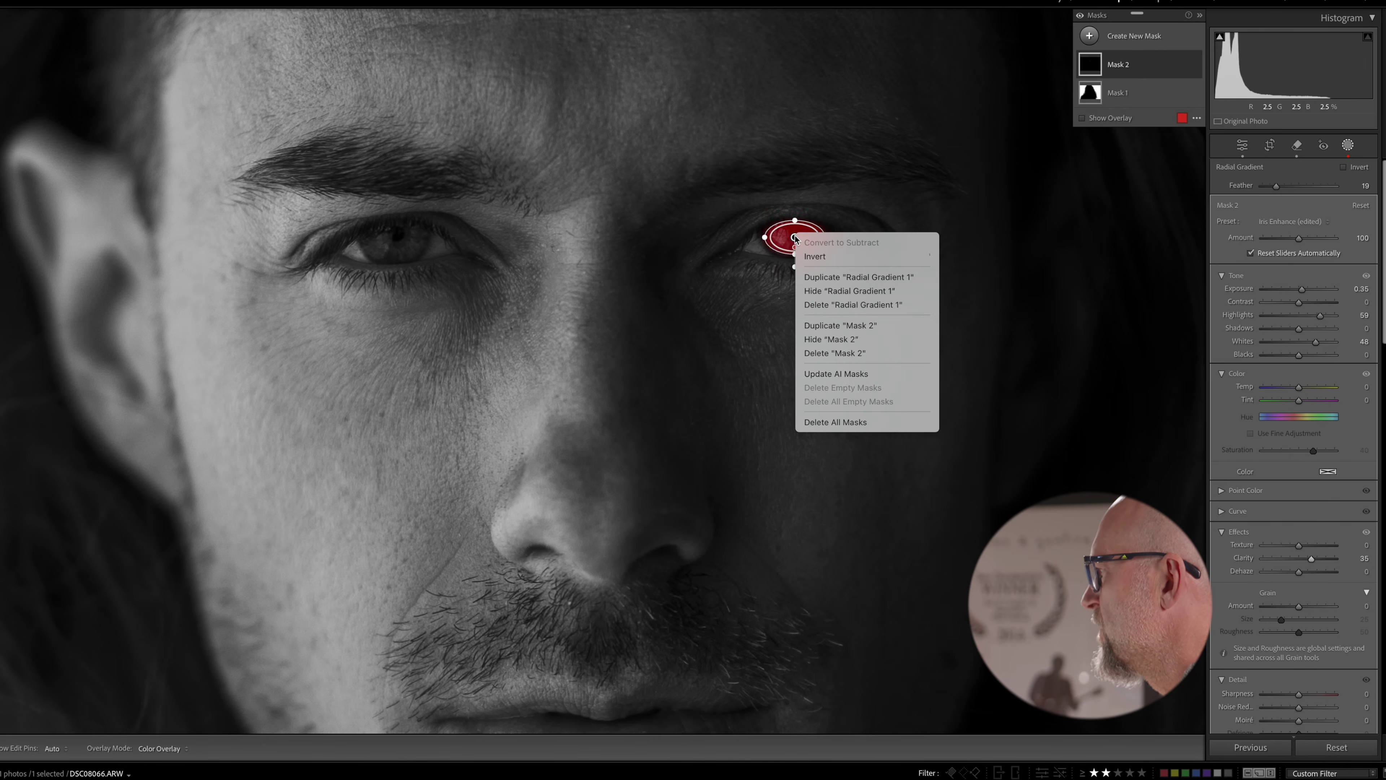
left_click(830, 328)
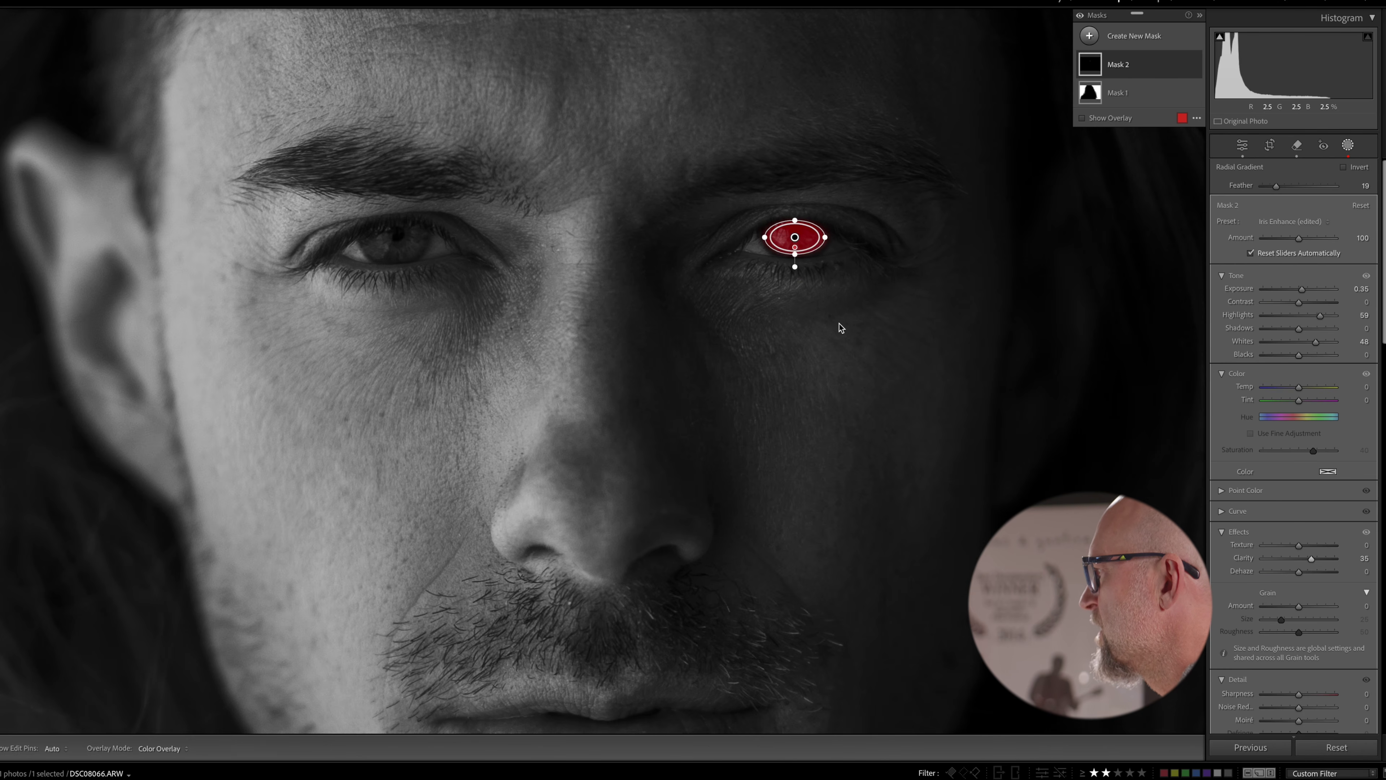
left_click(794, 237)
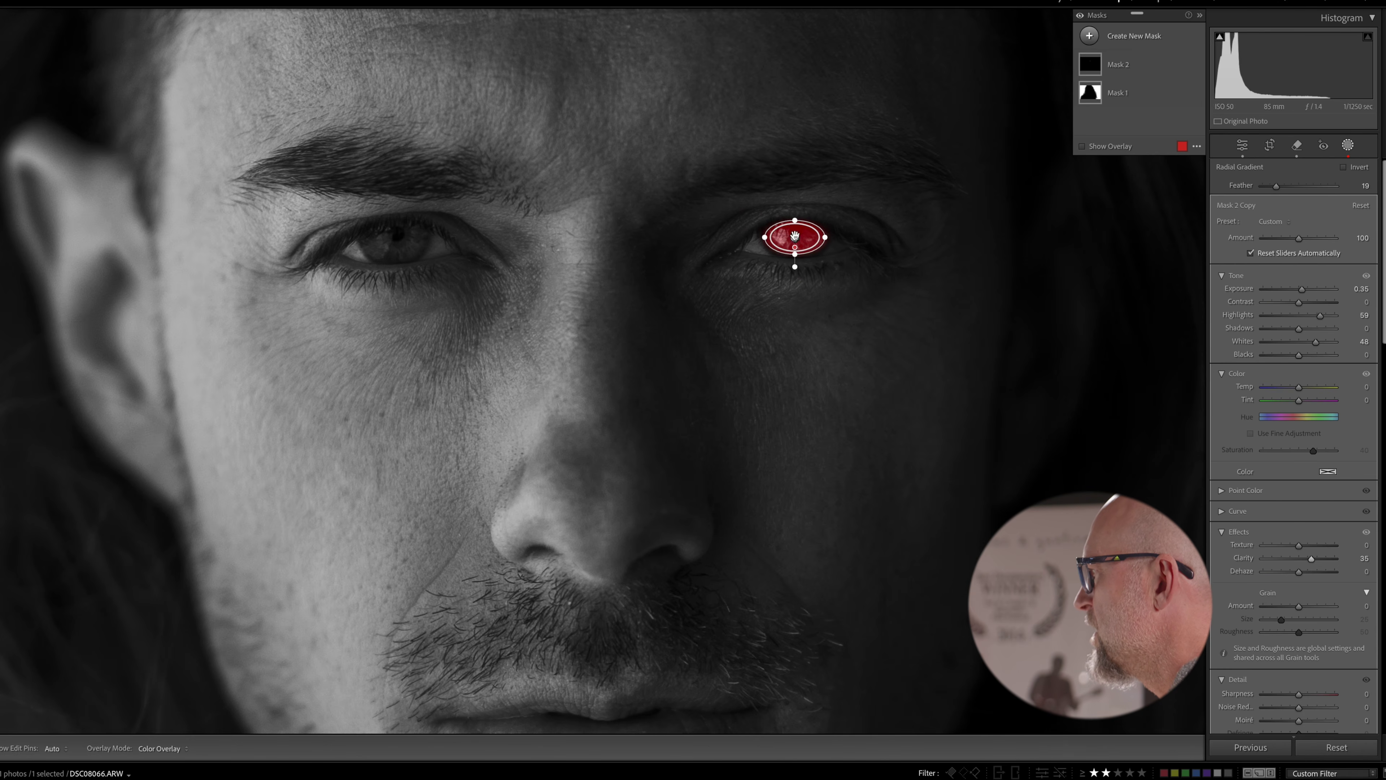
left_click_drag(512, 231, 393, 242)
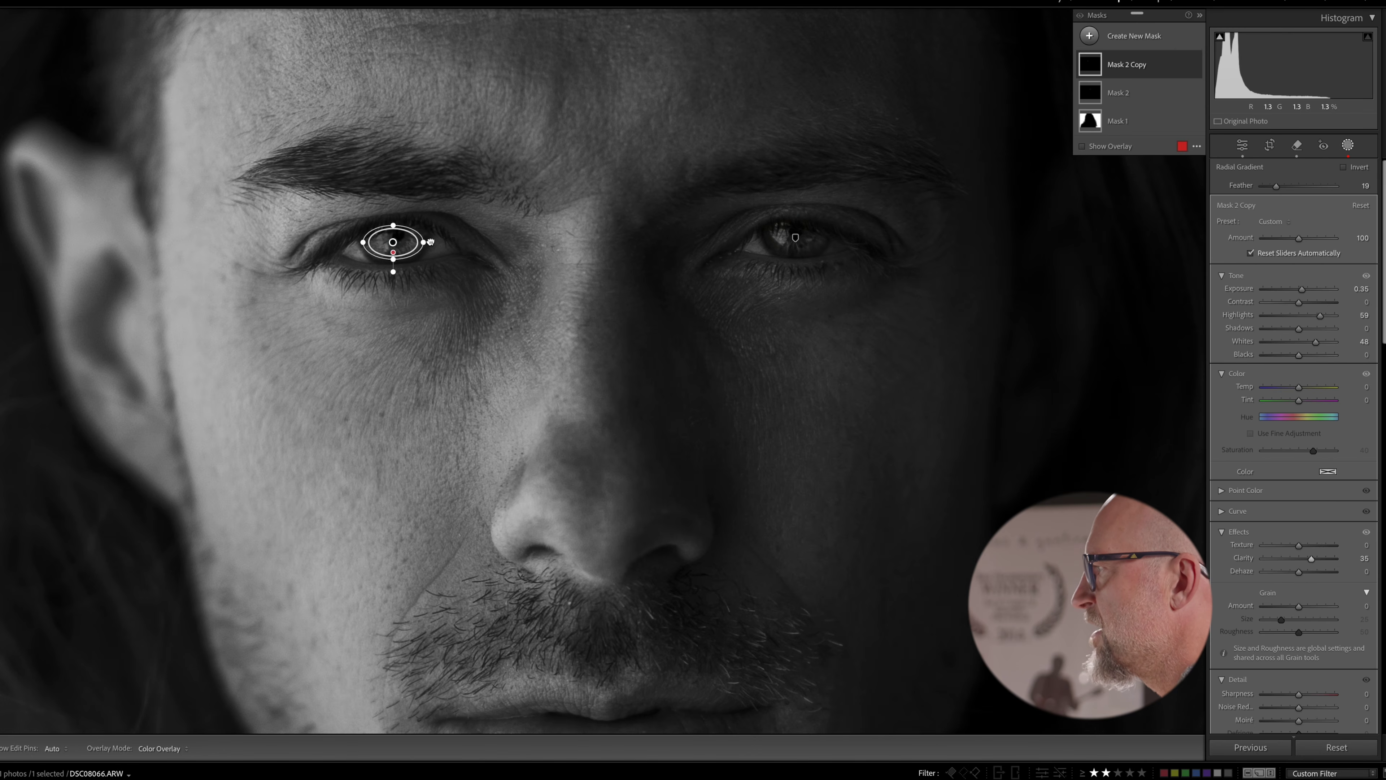
left_click_drag(432, 242, 431, 237)
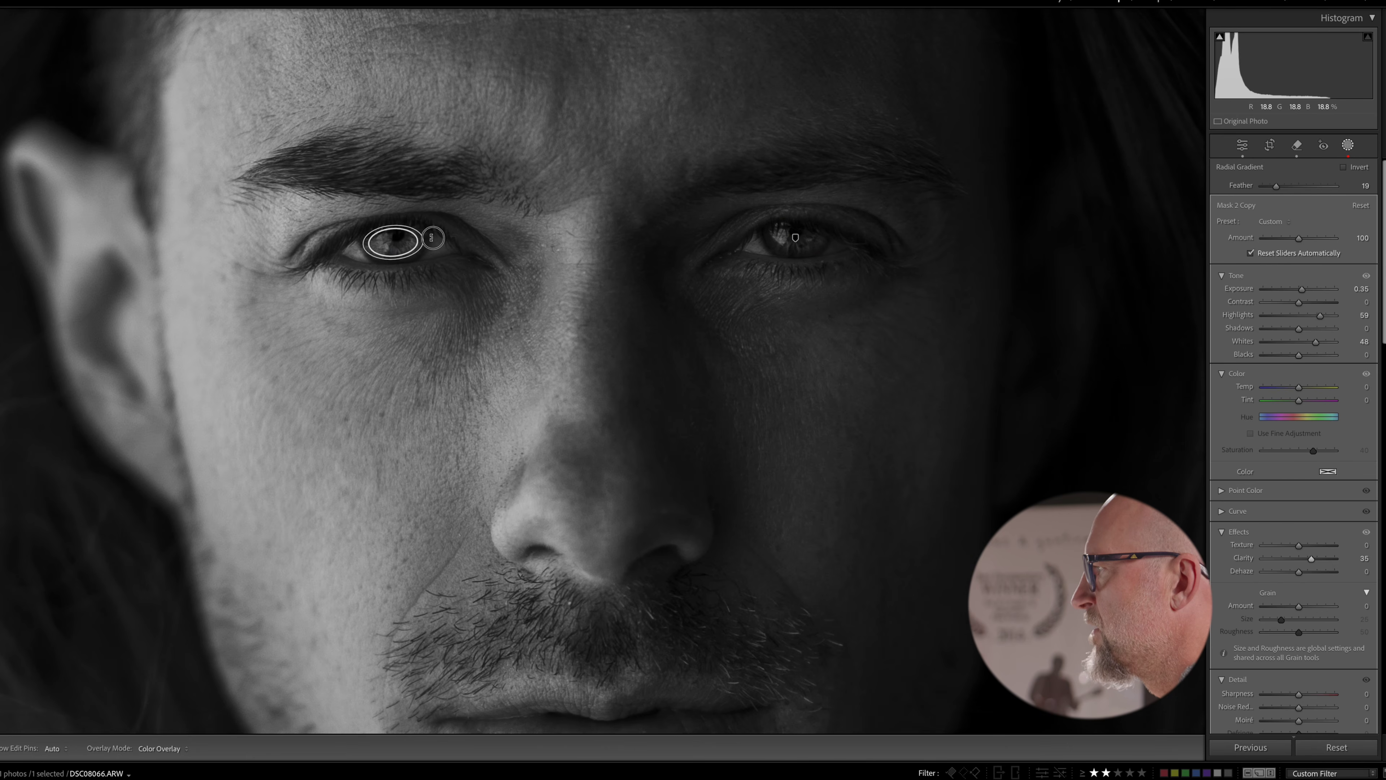
left_click_drag(518, 253, 518, 253)
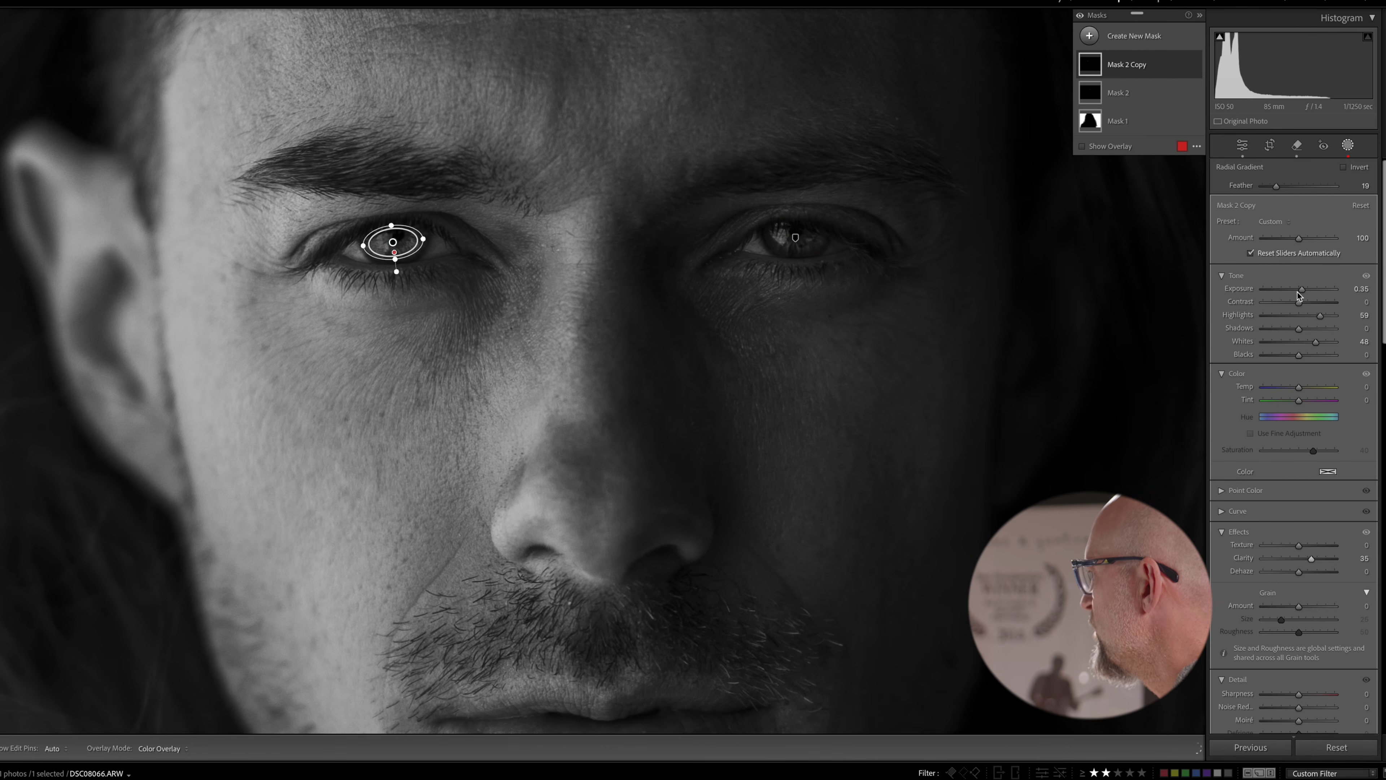
Step: Brighten the copied iris mask by raising its exposure, with contrast at 16 and whites at 64, and leave masking
left_click_drag(1300, 304, 1304, 305)
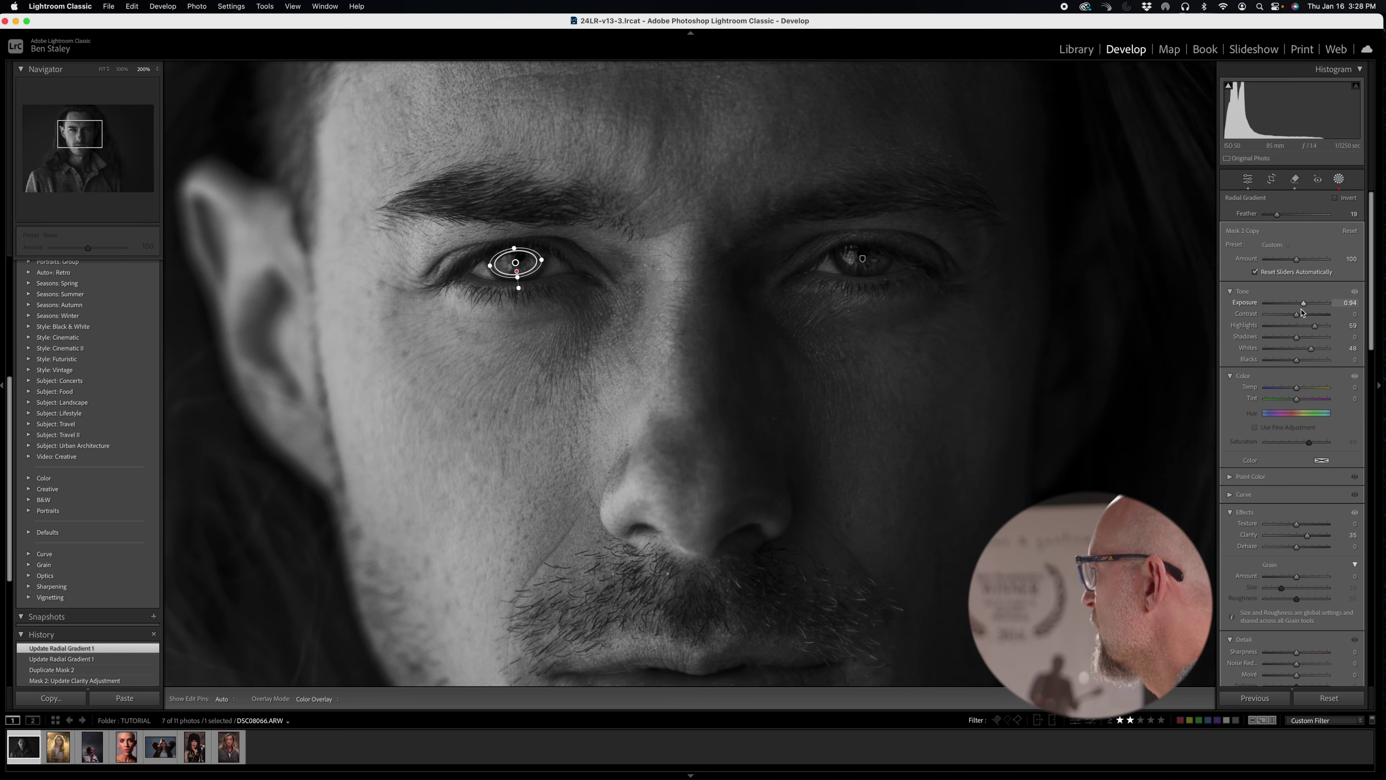
left_click_drag(1316, 350, 1316, 350)
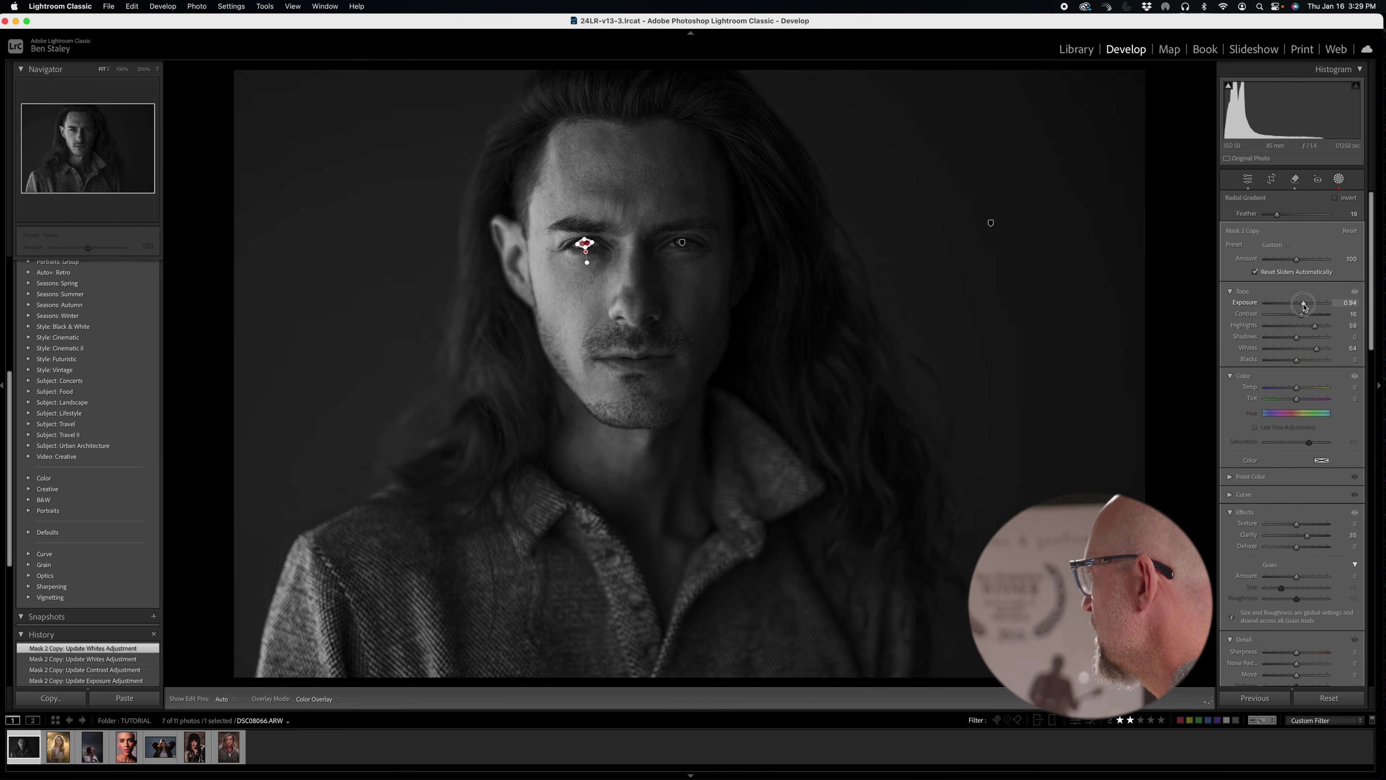
left_click_drag(1315, 349, 1313, 347)
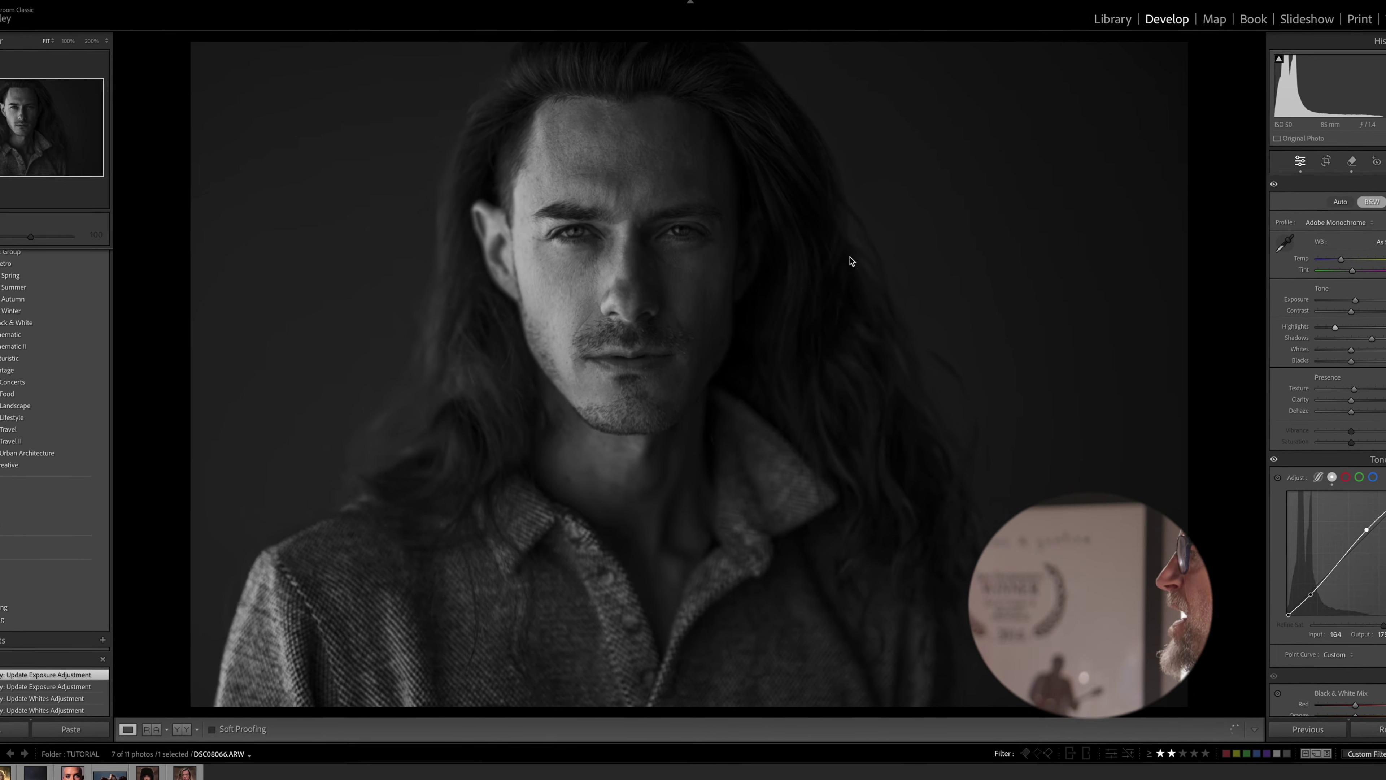
key("shift+w")
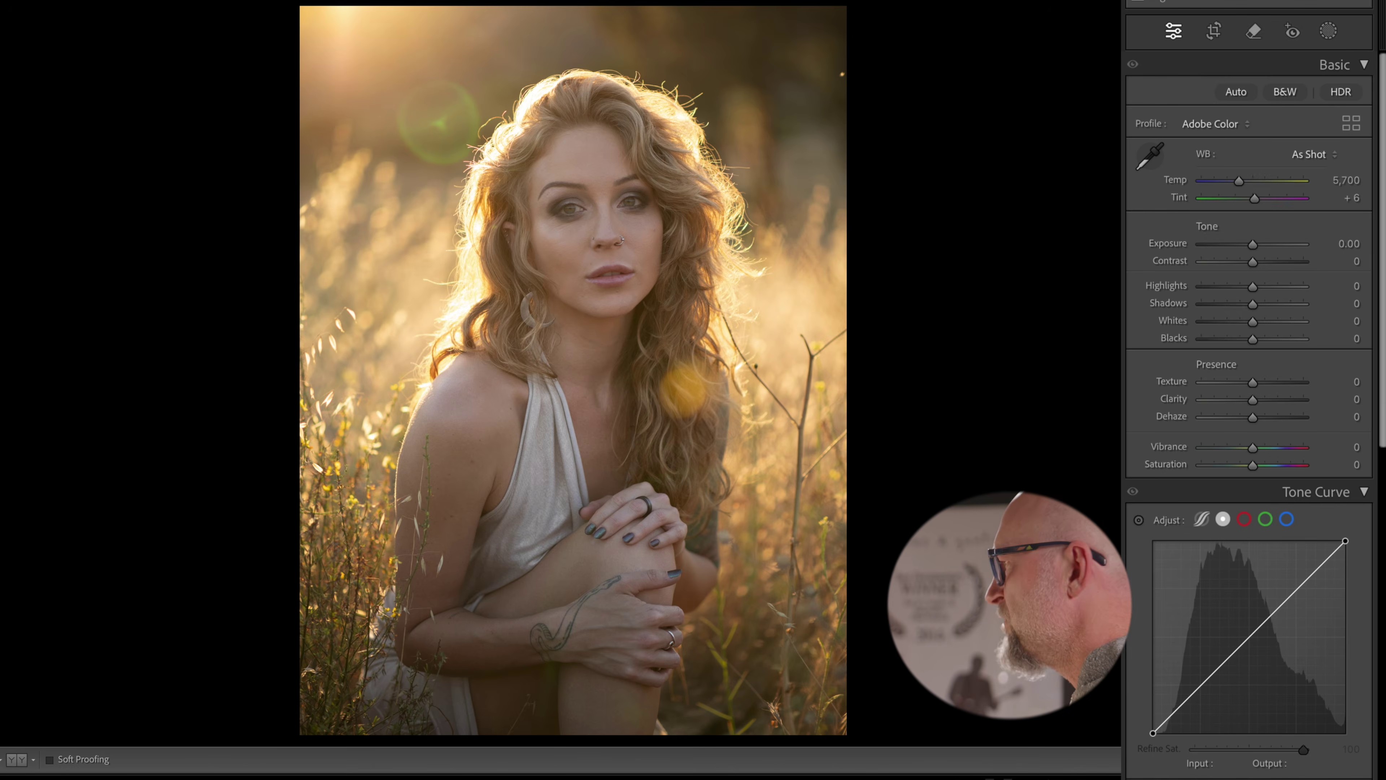
Step: Compare the Camera Matching profiles on the woman's backlit field portrait and apply Camera Vivid
left_click(1204, 129)
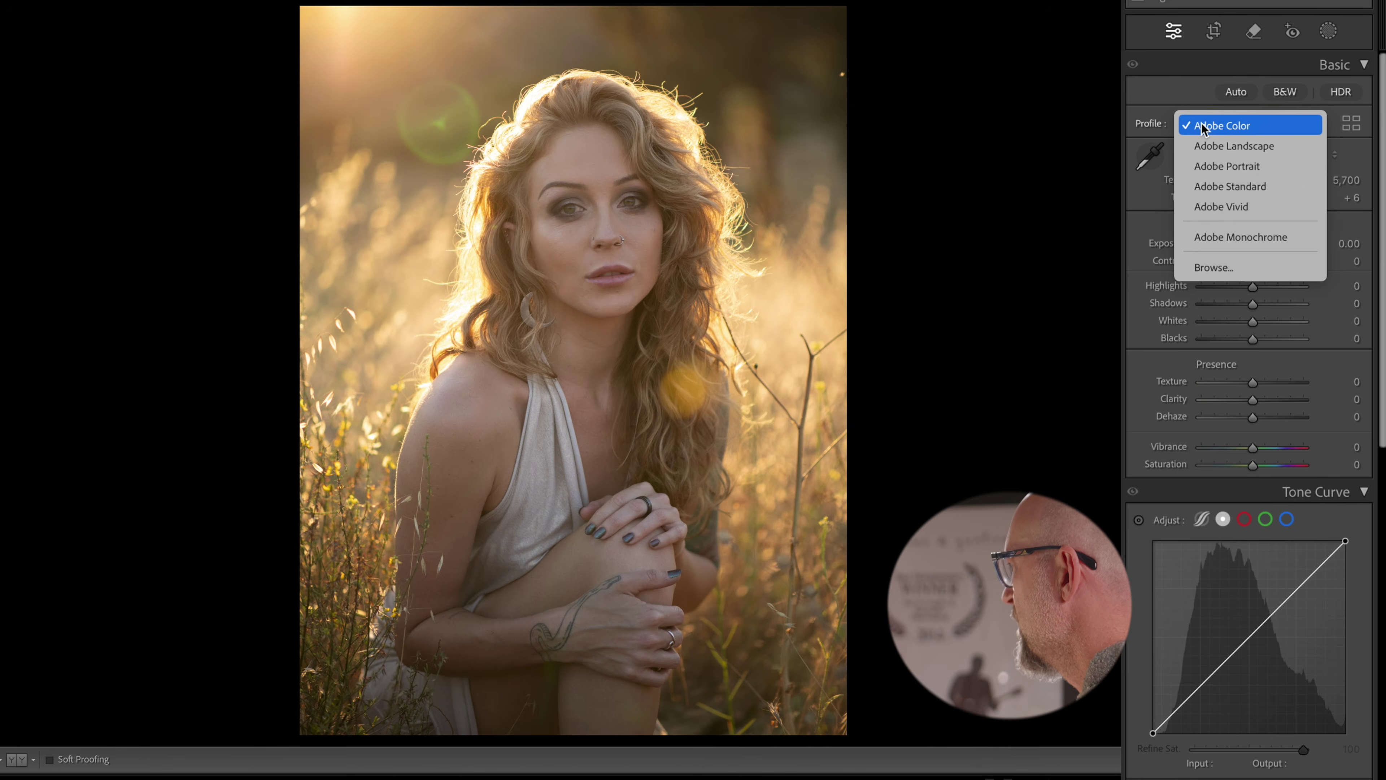
left_click(1203, 269)
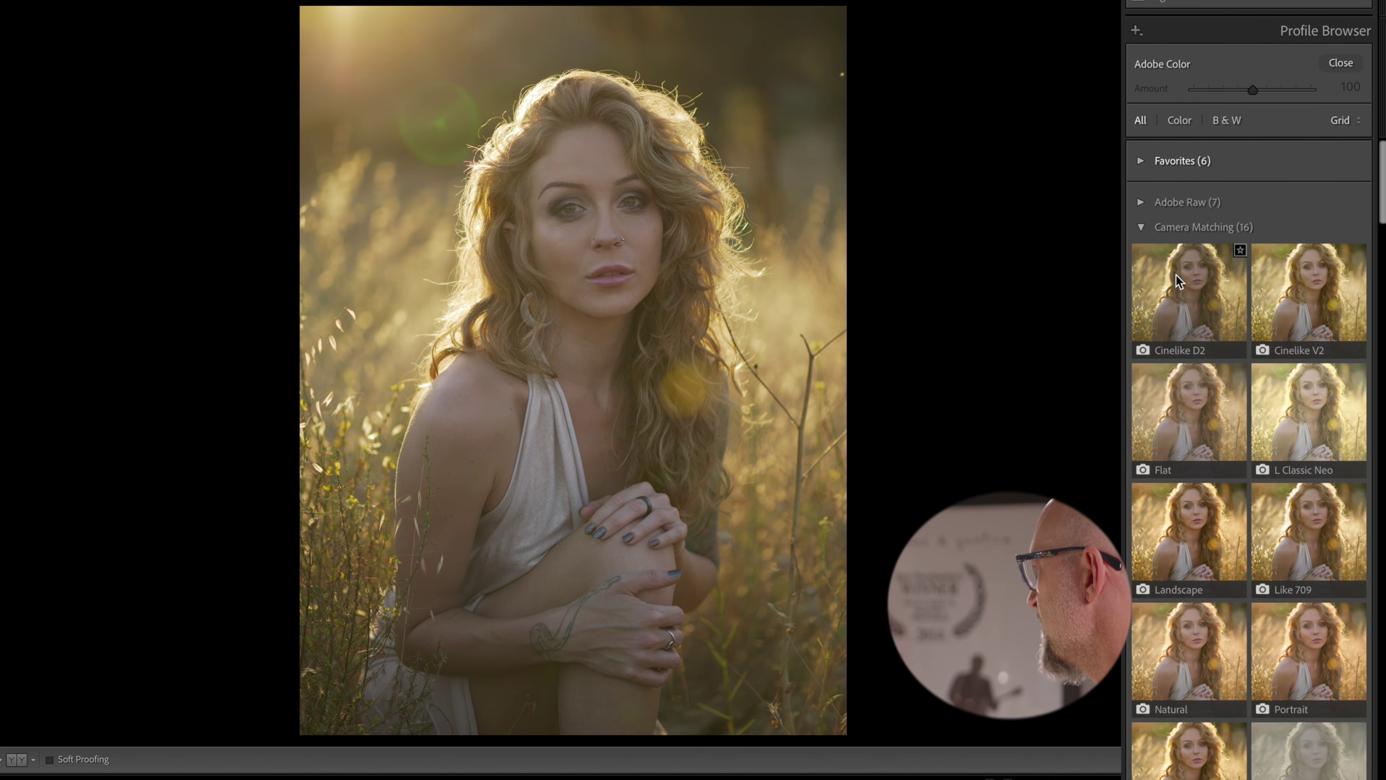
scroll(1176, 276, "down", 10)
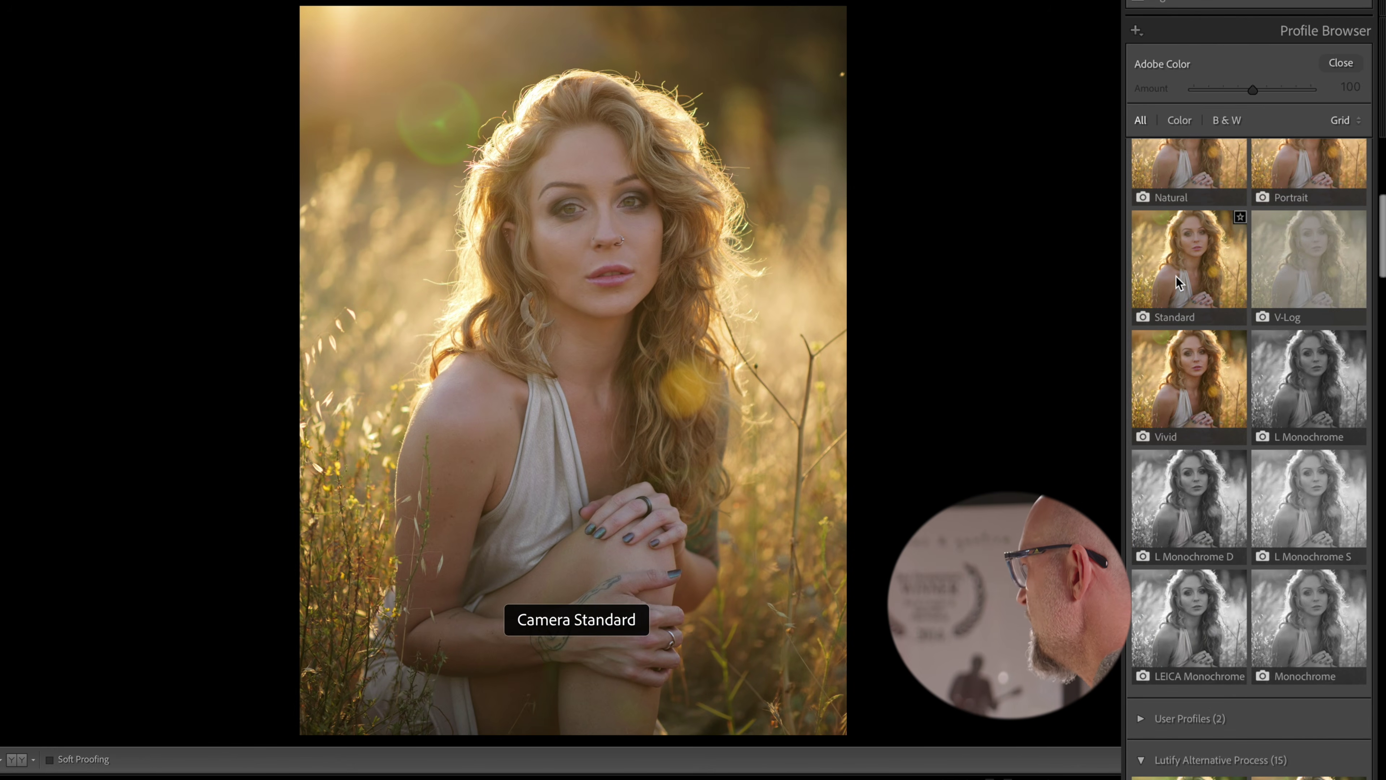
scroll(1193, 191, "up", 5)
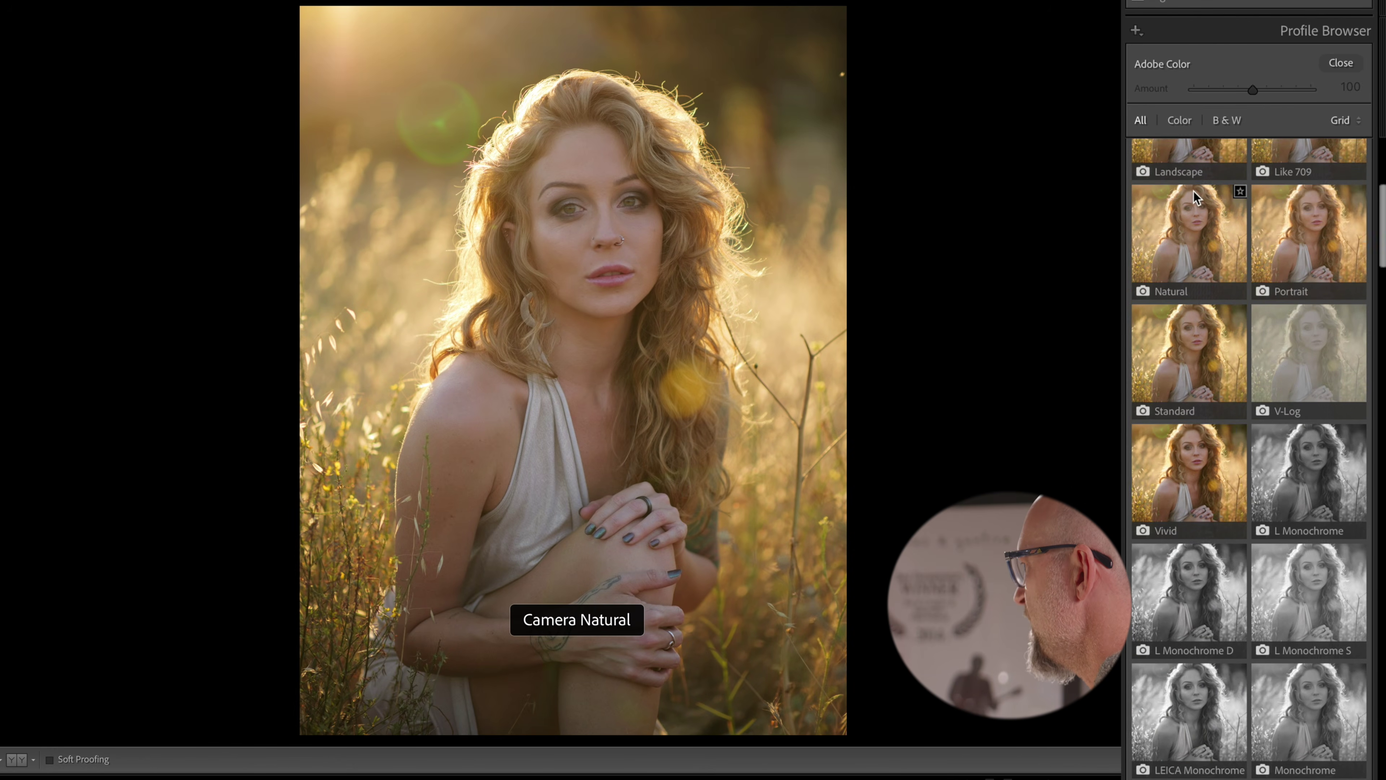
scroll(1193, 191, "up", 4)
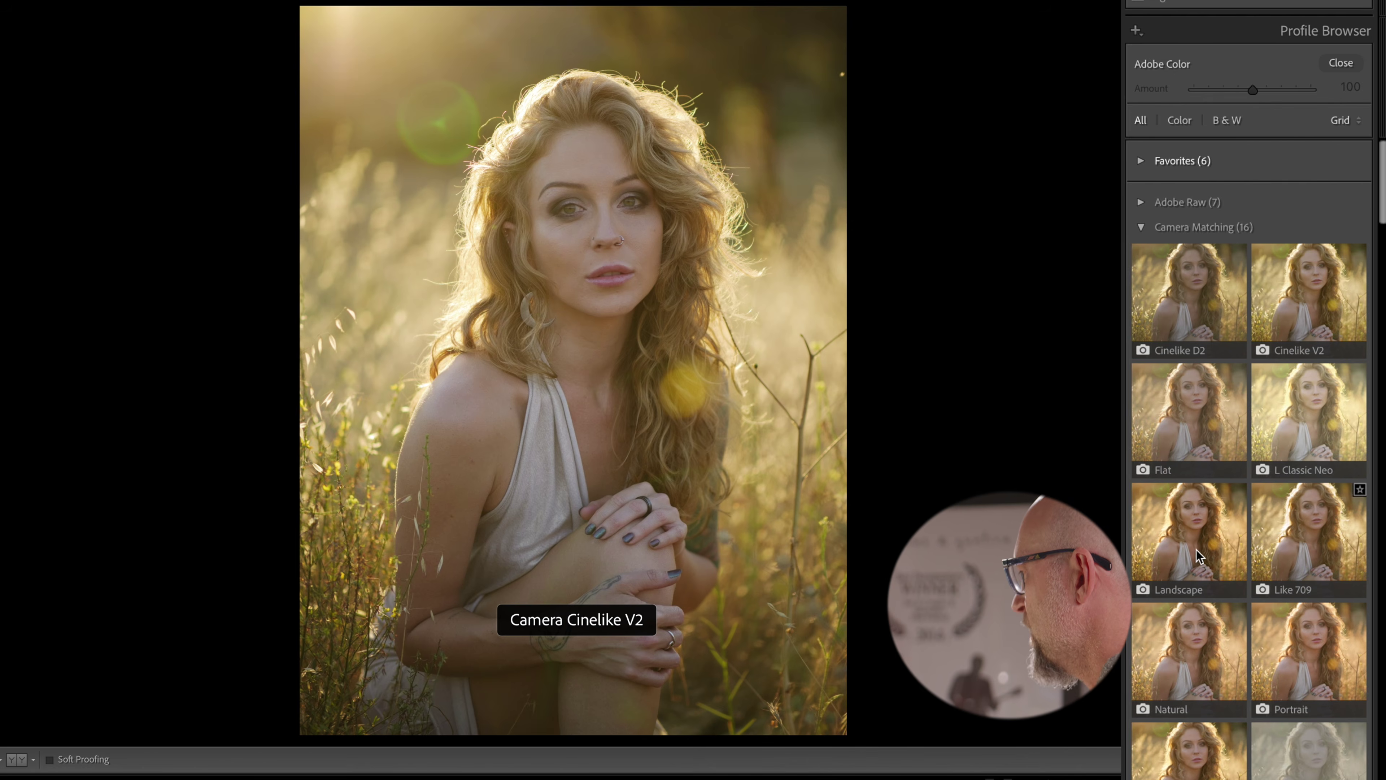
scroll(1237, 504, "down", 10)
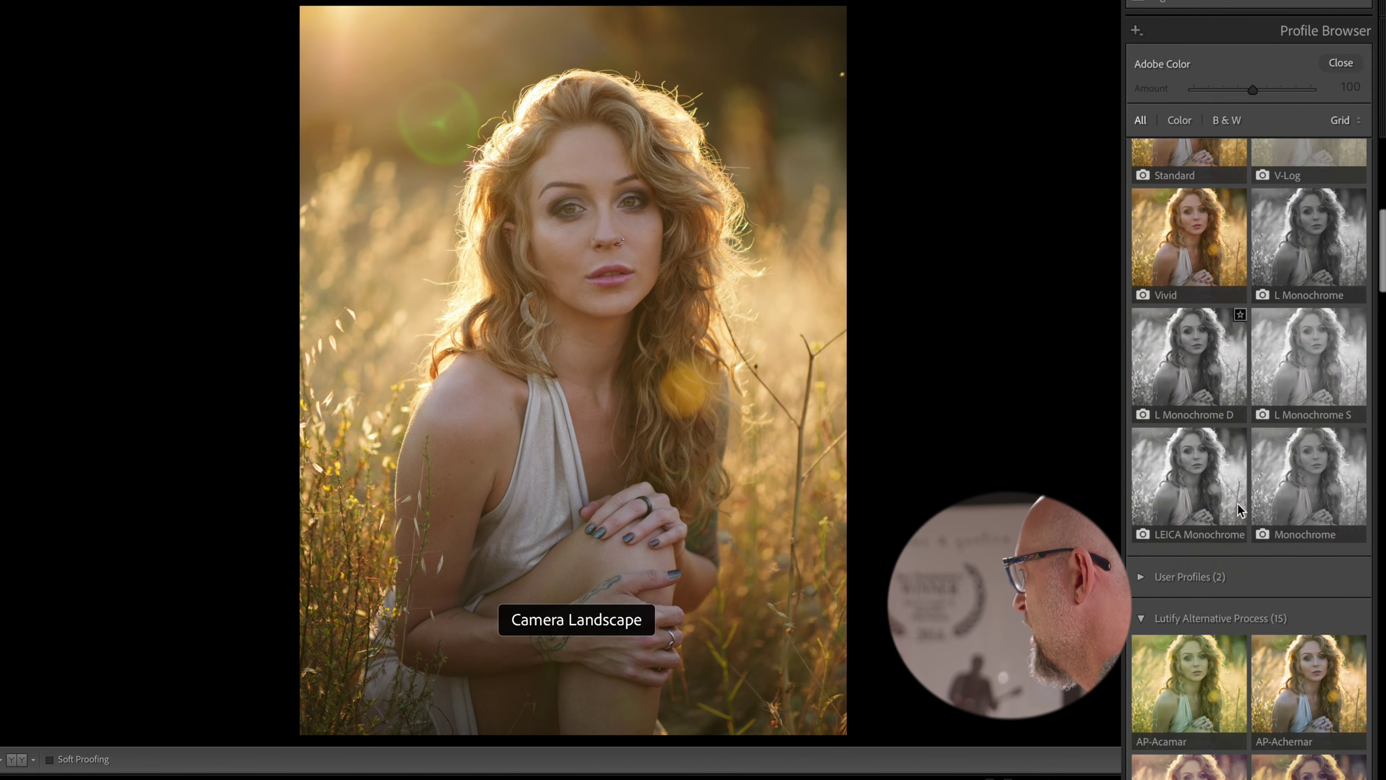
scroll(1192, 330, "up", 10)
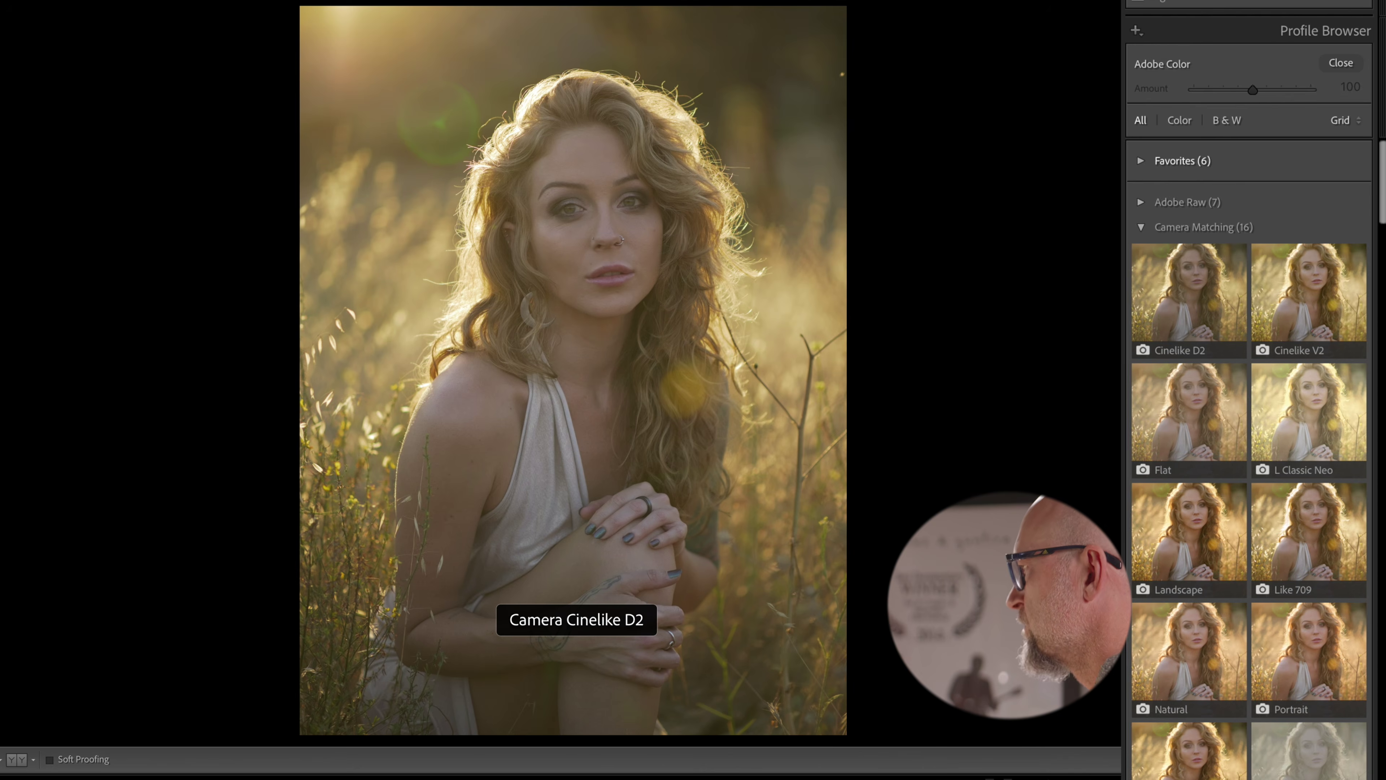
scroll(1248, 437, "down", 1)
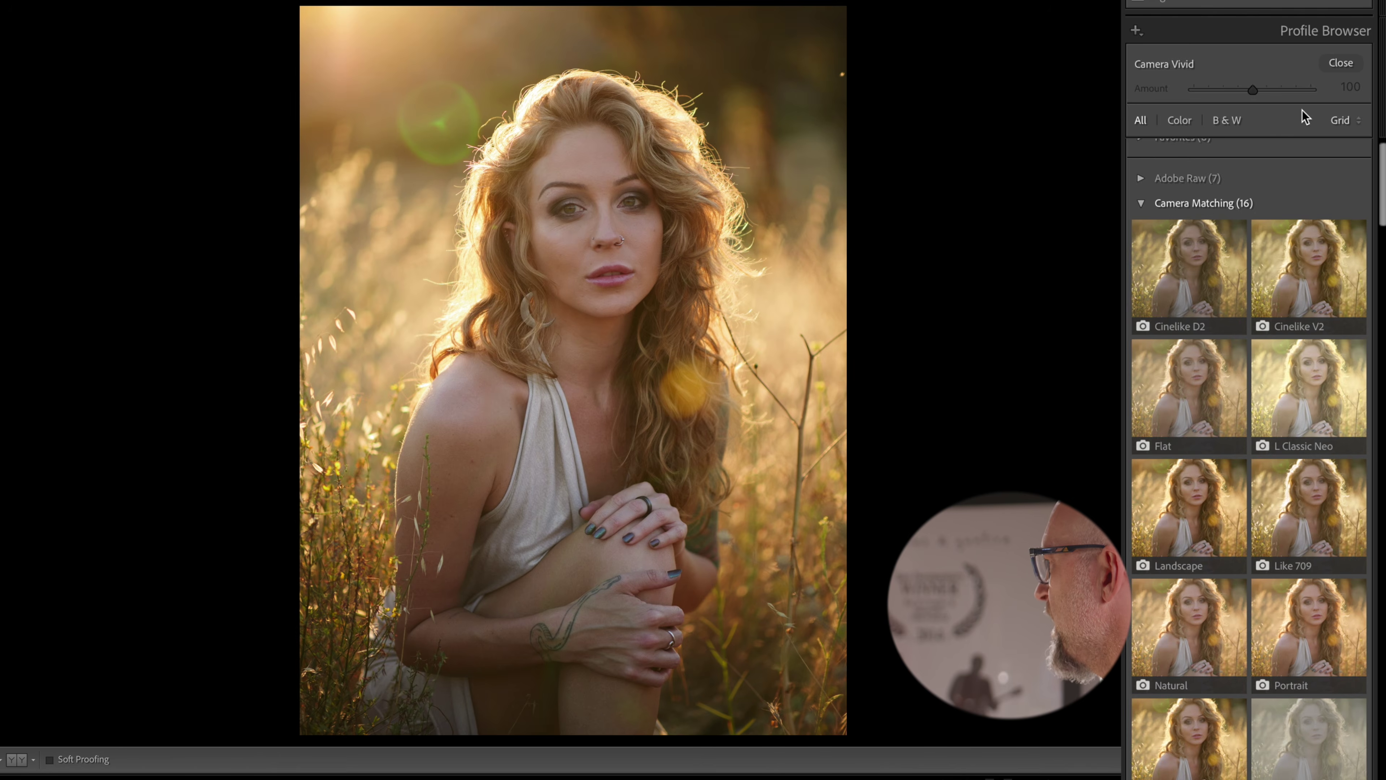
left_click(1340, 63)
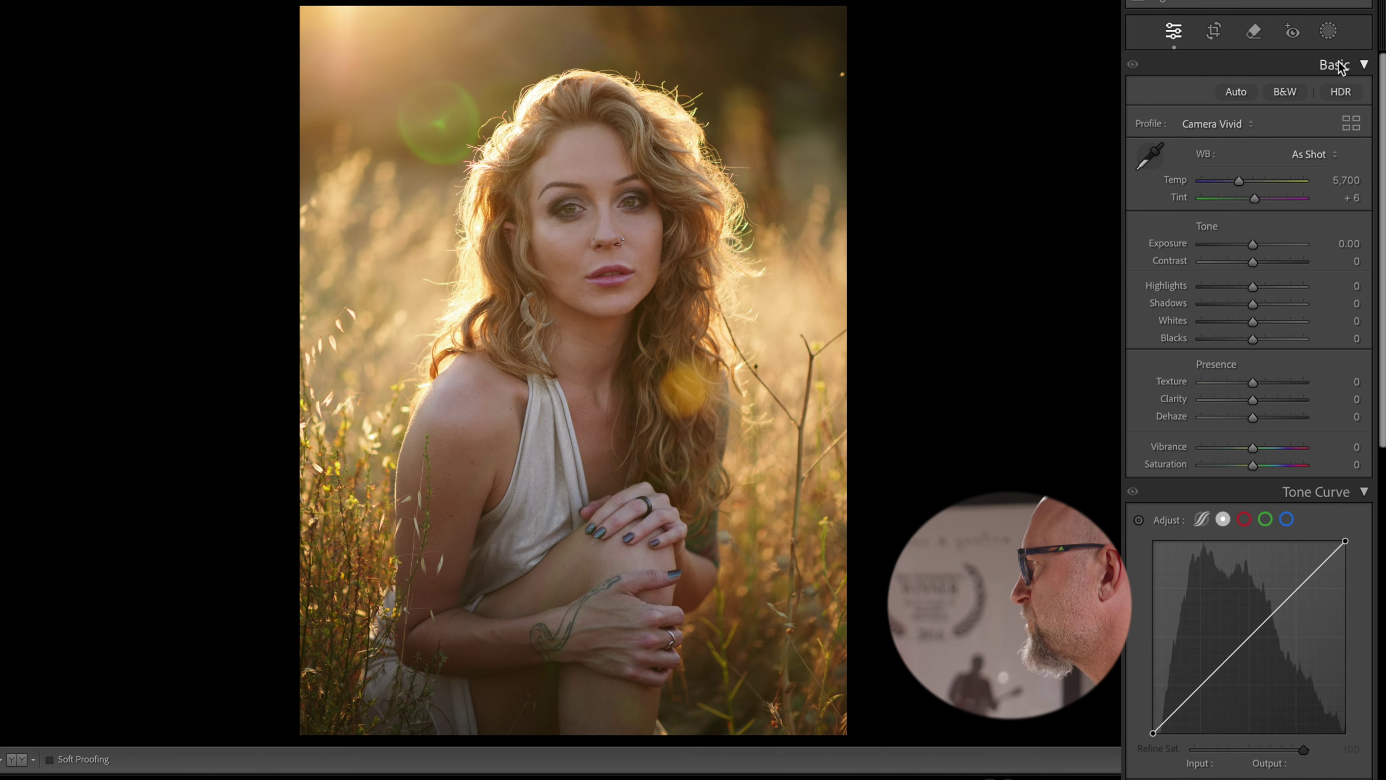
Step: Set the portrait's contrast to +34, exposure to +0.20, shadows to +40, highlights to −36 and clarity to −15
left_click_drag(1253, 261, 1270, 266)
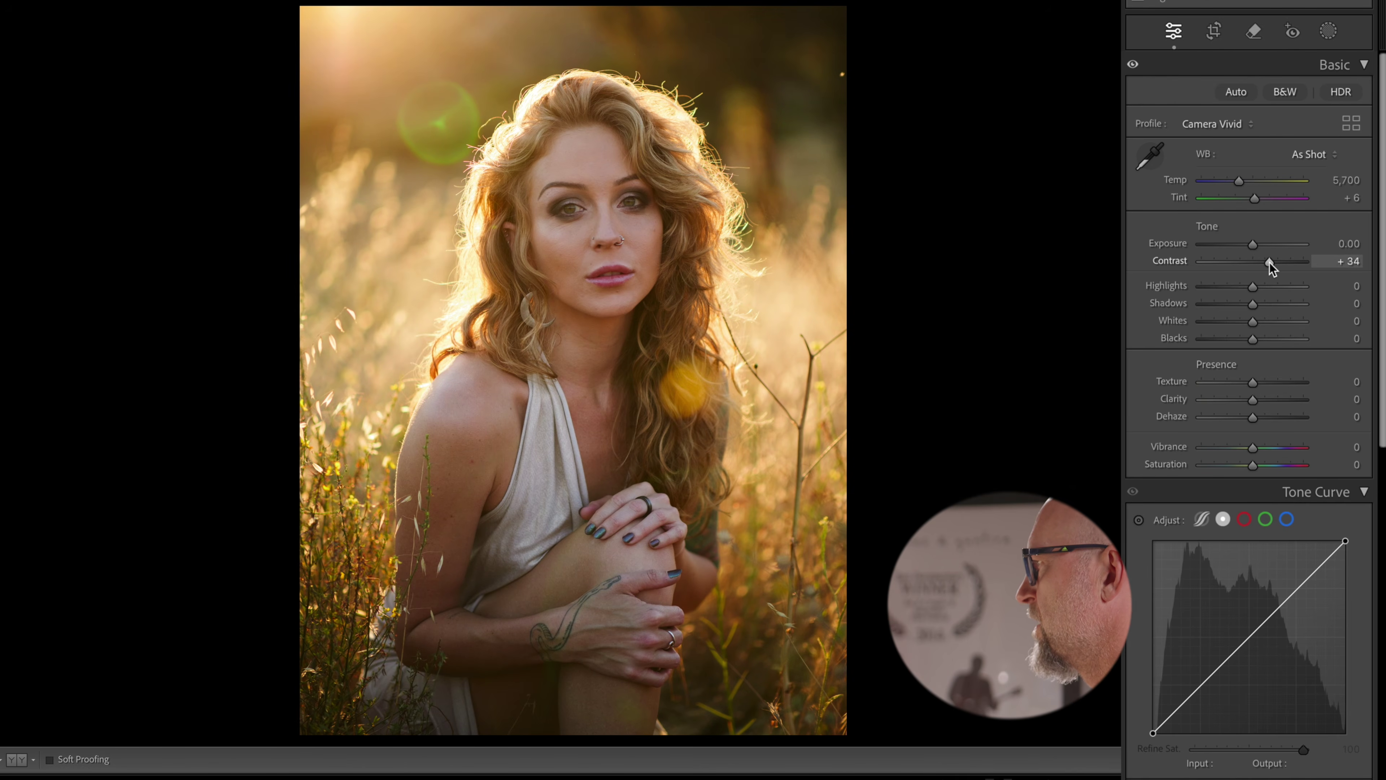
left_click_drag(1252, 245, 1256, 245)
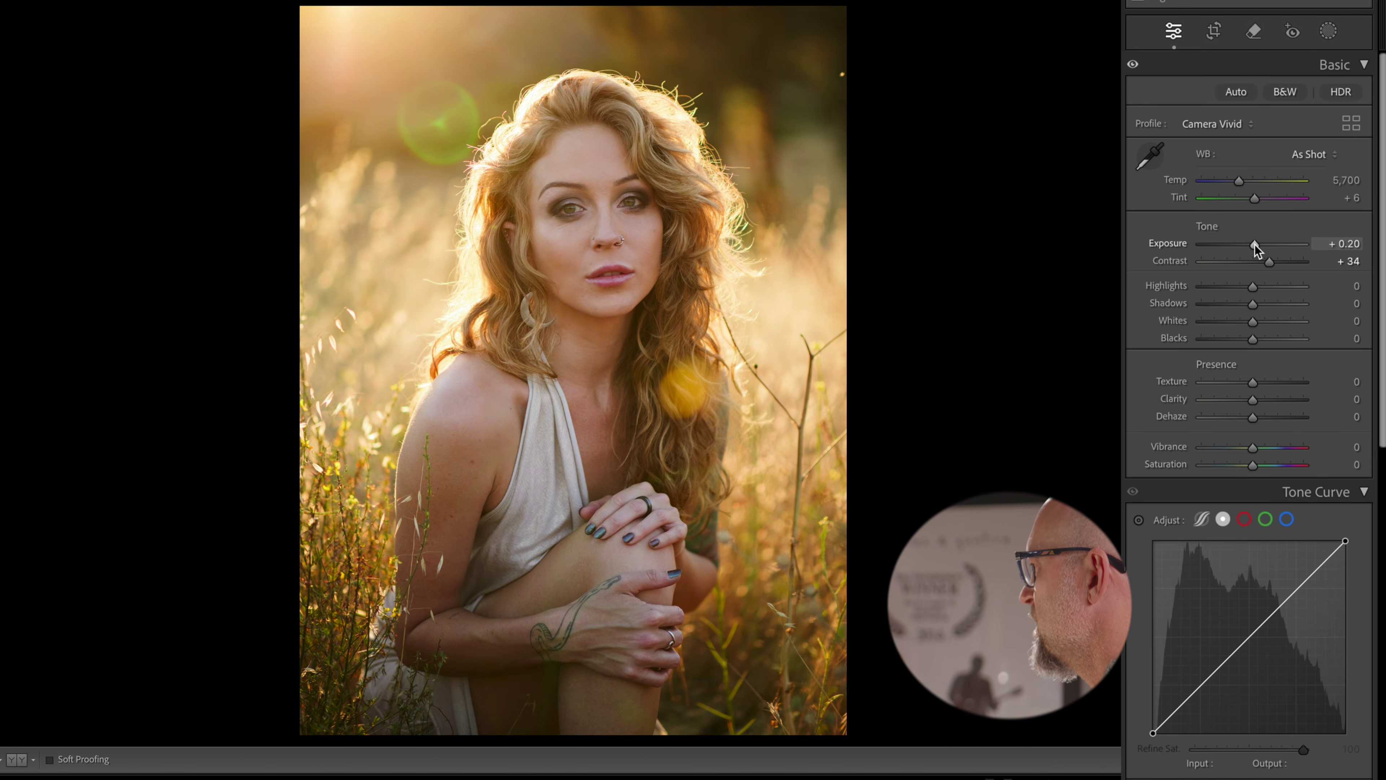
left_click_drag(1253, 304, 1276, 304)
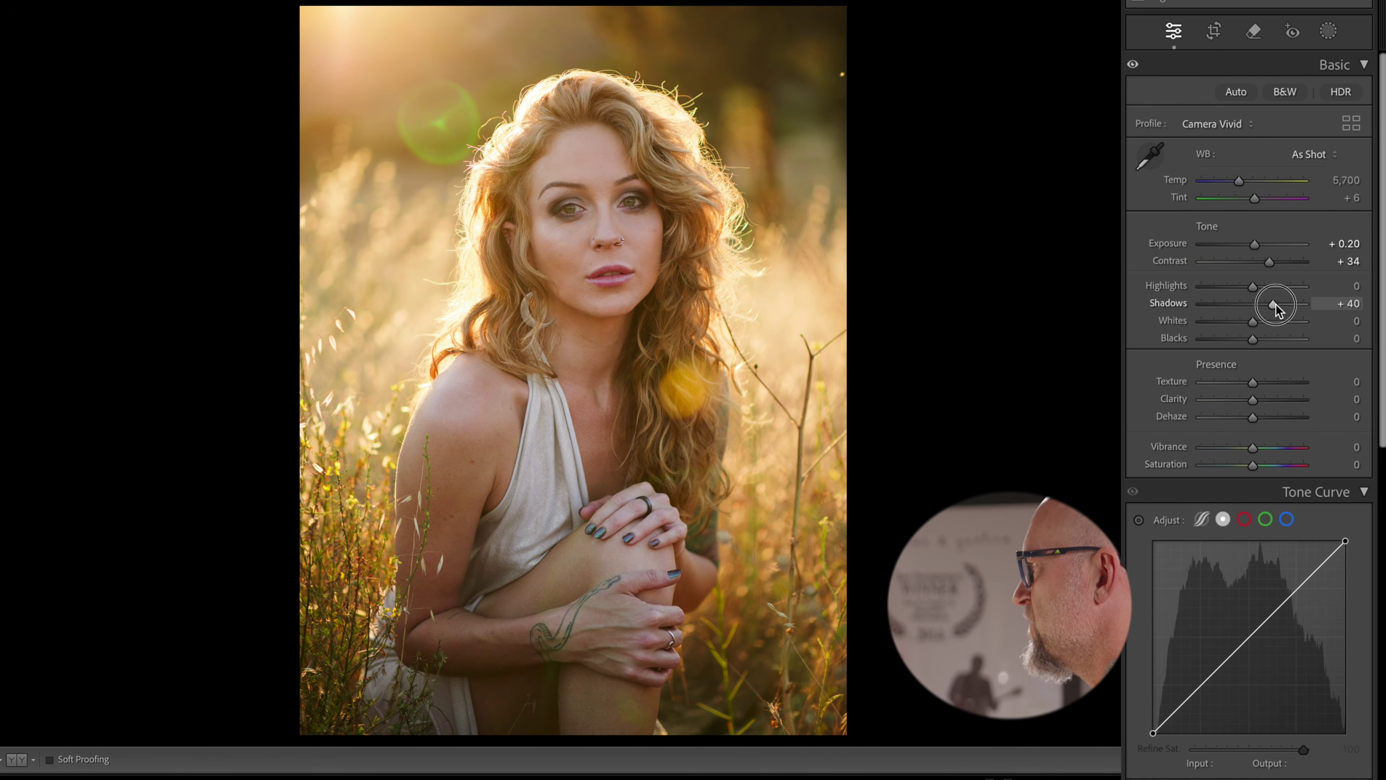
left_click_drag(1251, 287, 1235, 292)
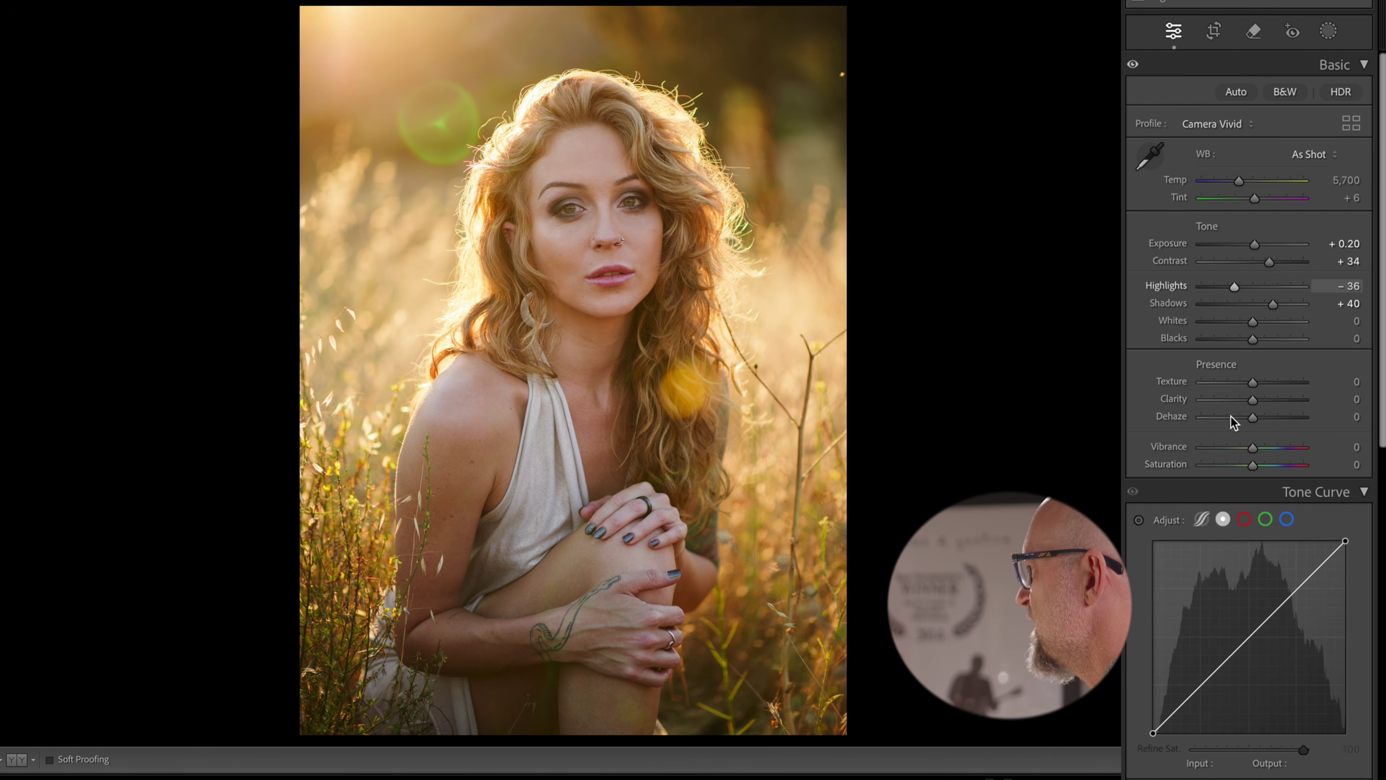
mouse_move(1253, 401)
left_mouse_down()
mouse_move(1222, 404)
mouse_move(1244, 401)
left_mouse_up()
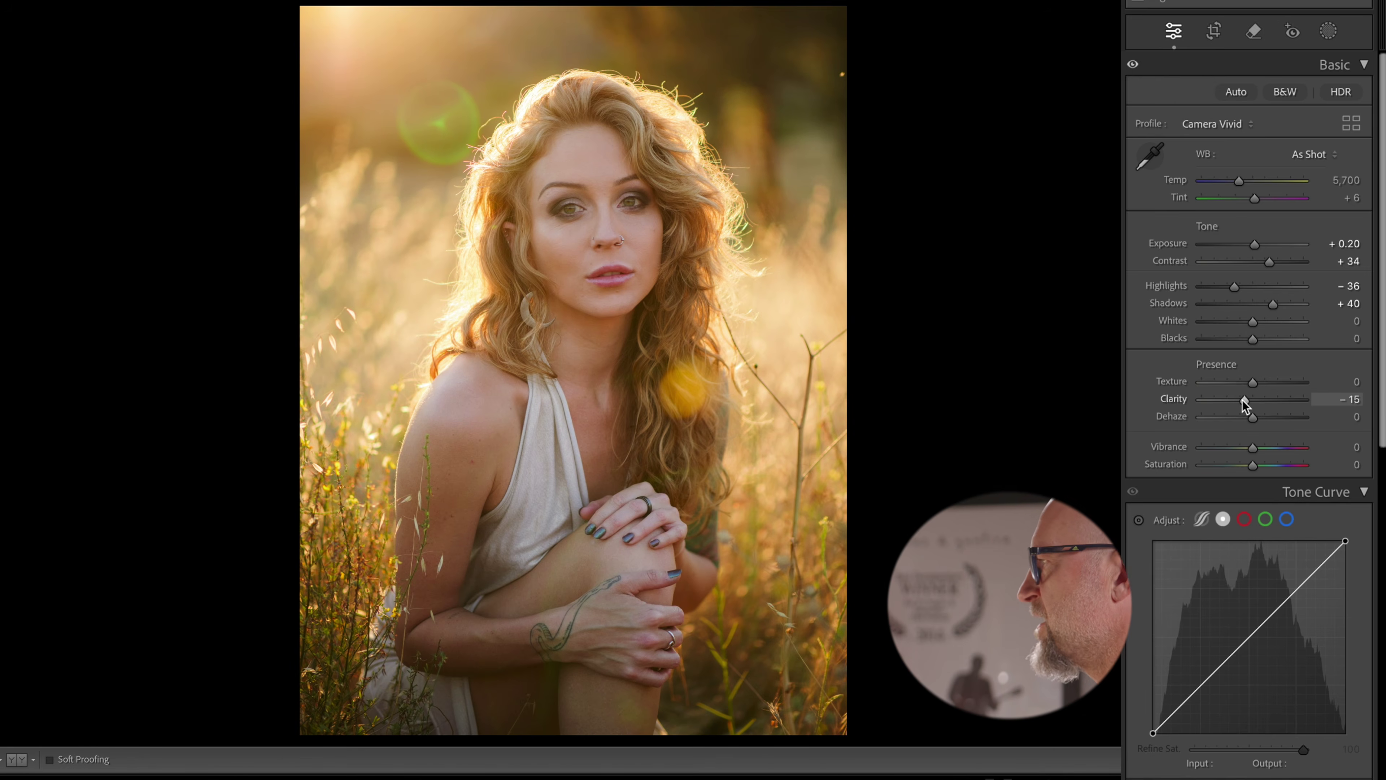
Step: Remove the small blemishes above the woman's lip and across her chin with the generative Remove tool
scroll(1243, 400, "down", 1)
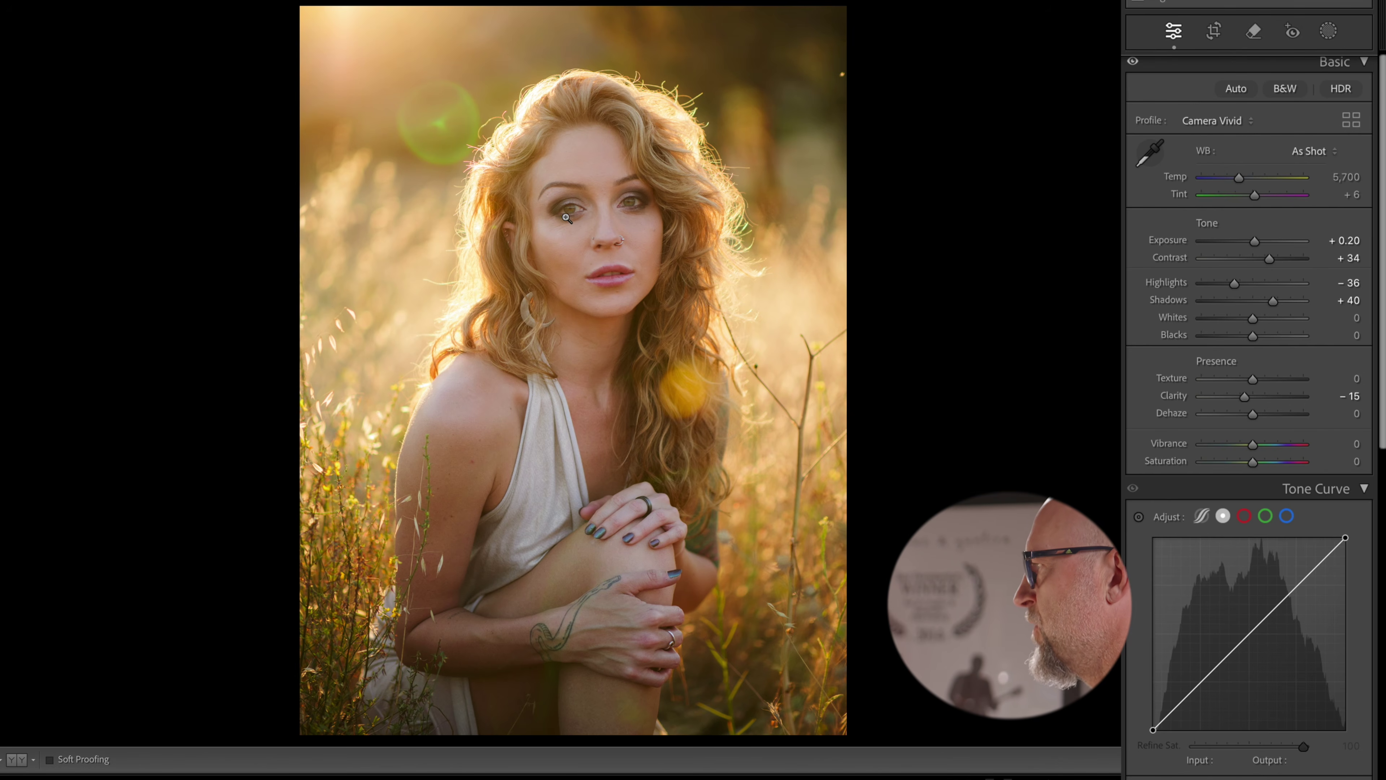
left_click(580, 209)
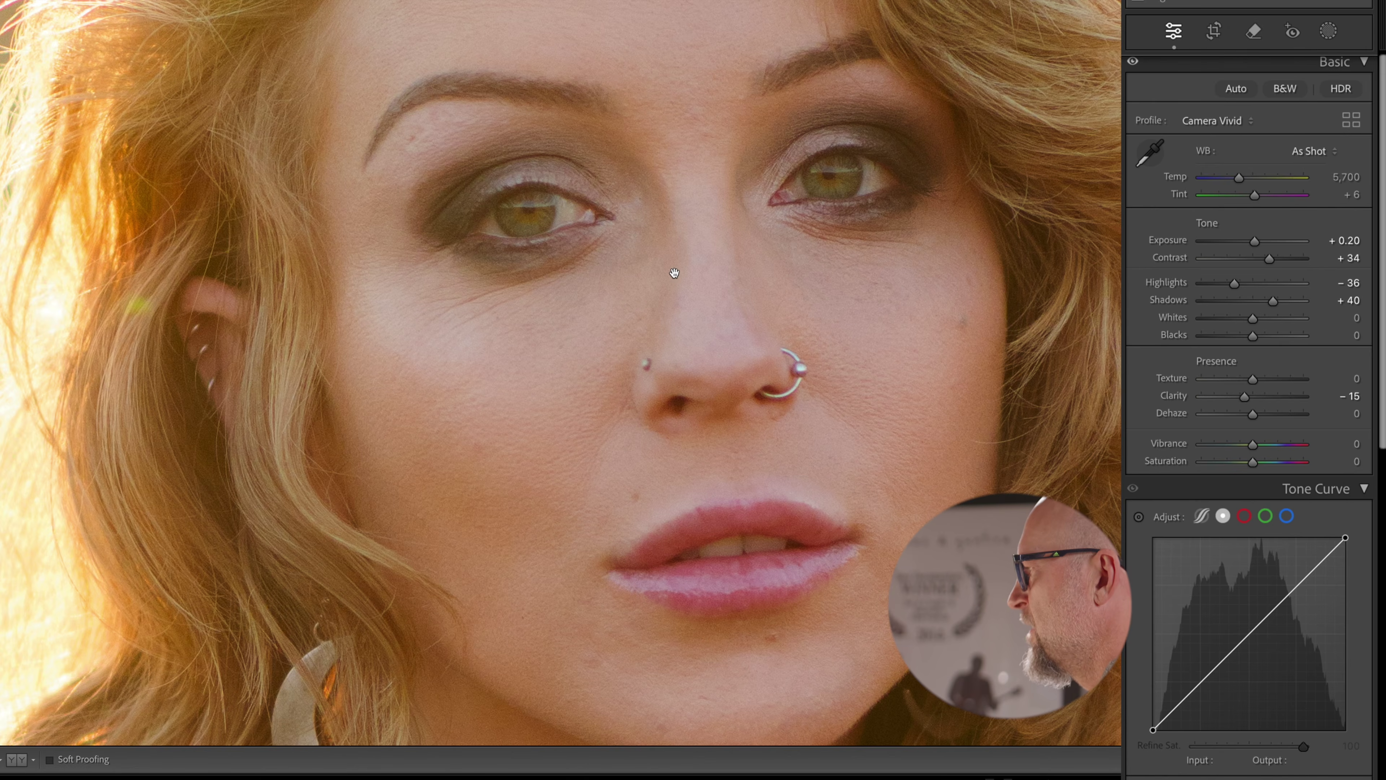
left_click(1255, 31)
mouse_move(635, 496)
left_mouse_down()
mouse_move(641, 485)
mouse_move(635, 503)
left_mouse_up()
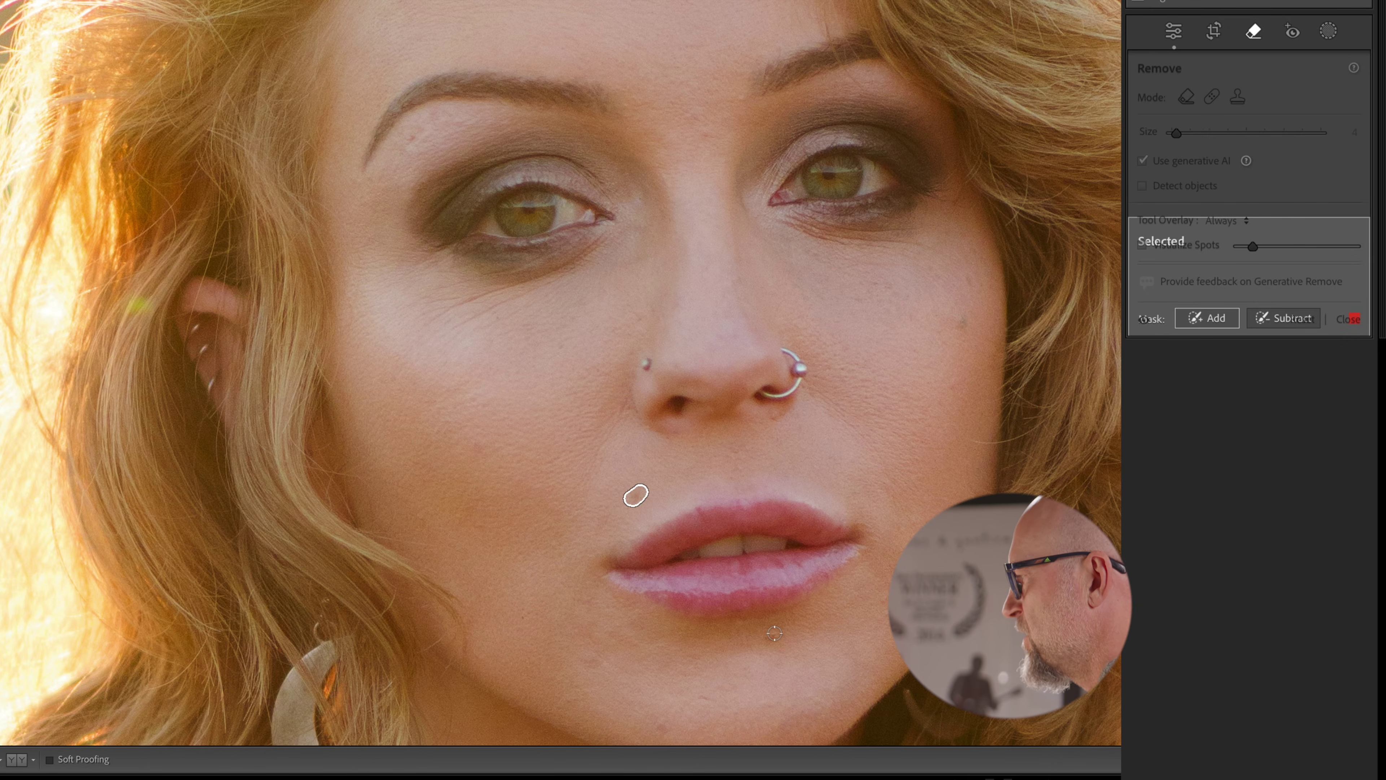
left_click_drag(759, 645, 776, 636)
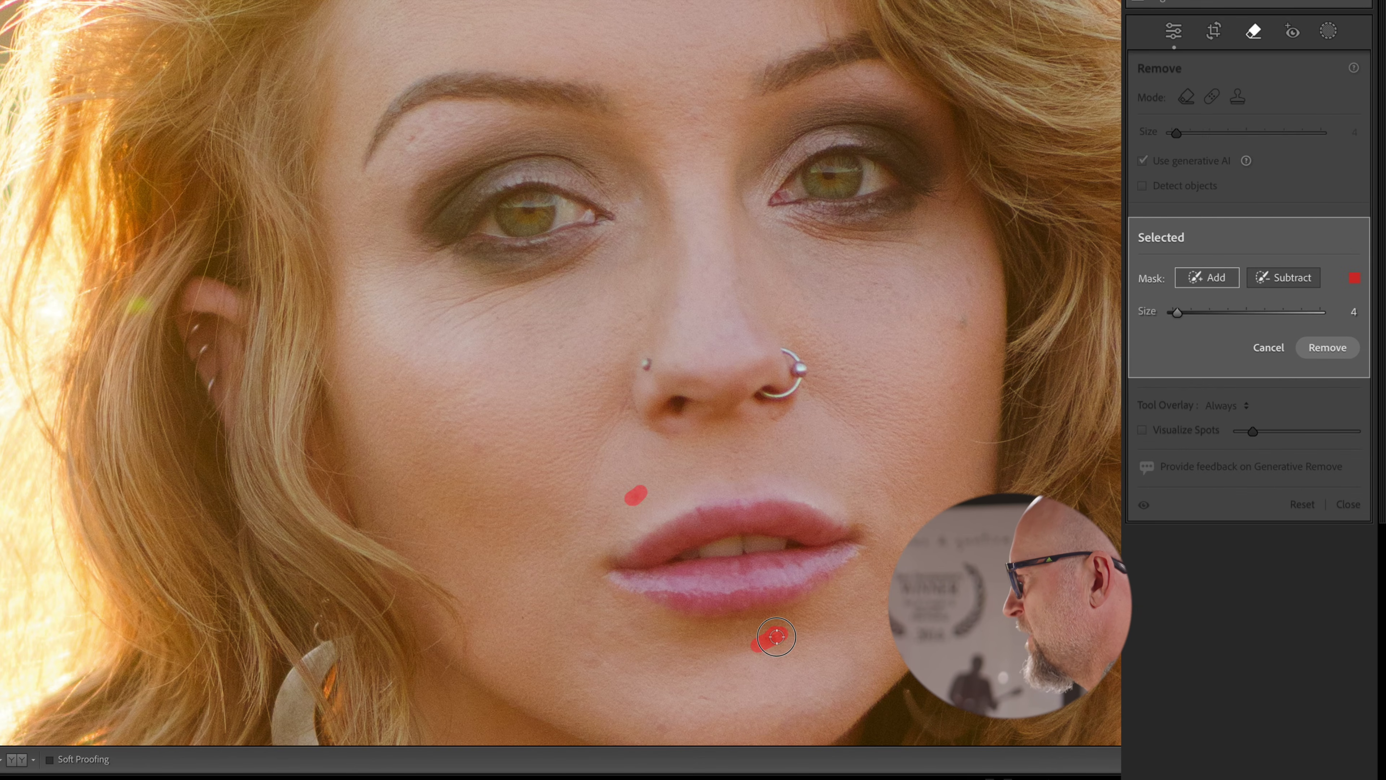
left_click_drag(709, 700, 701, 699)
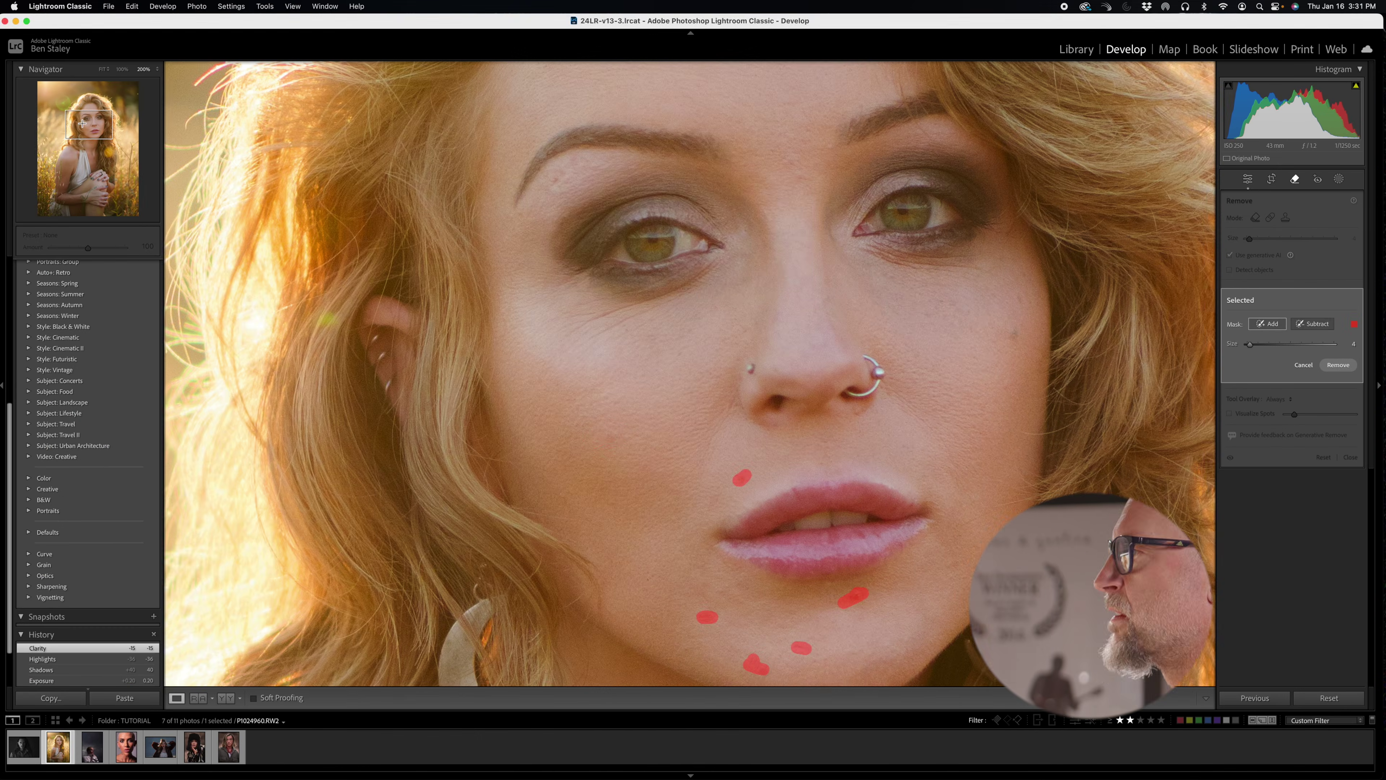
left_click_drag(476, 452, 484, 448)
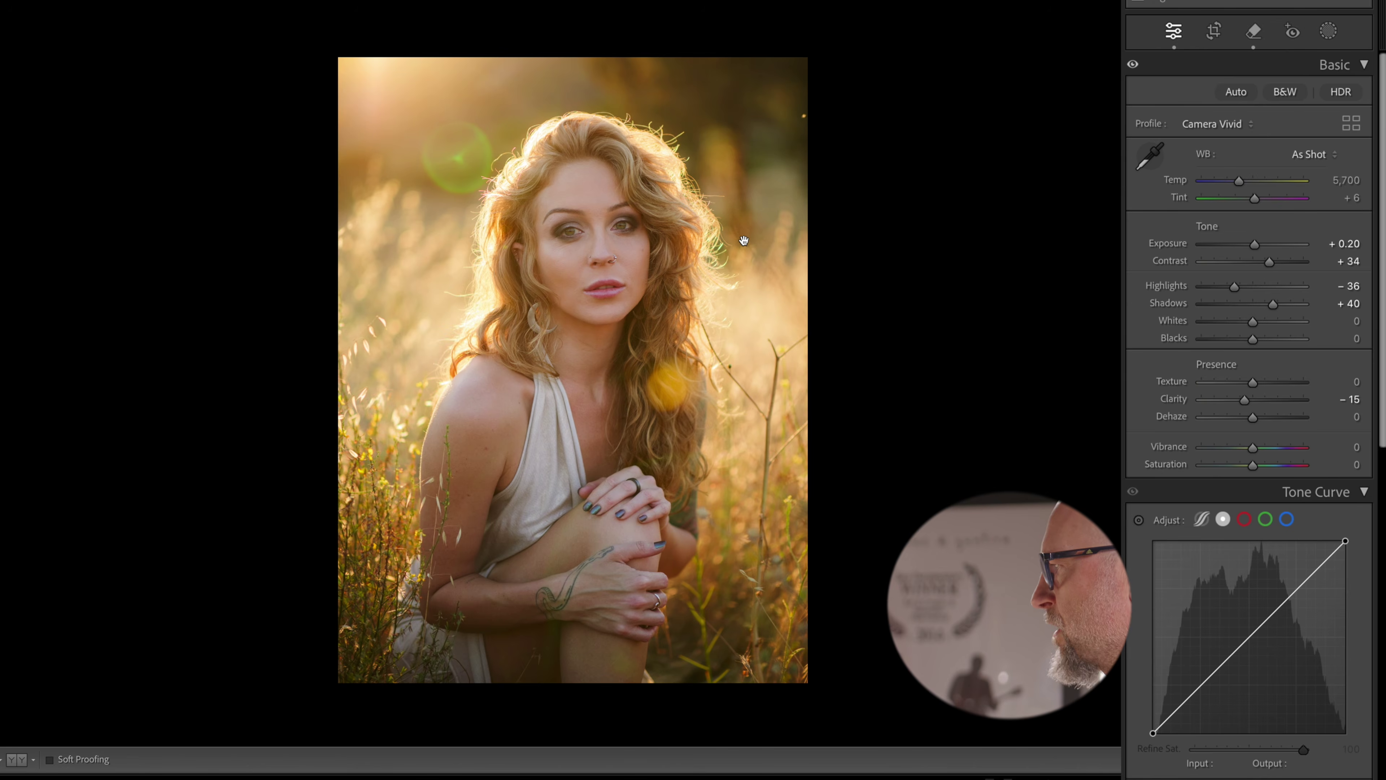
Step: Compare the field portrait's edited version with its original
key("backslash")
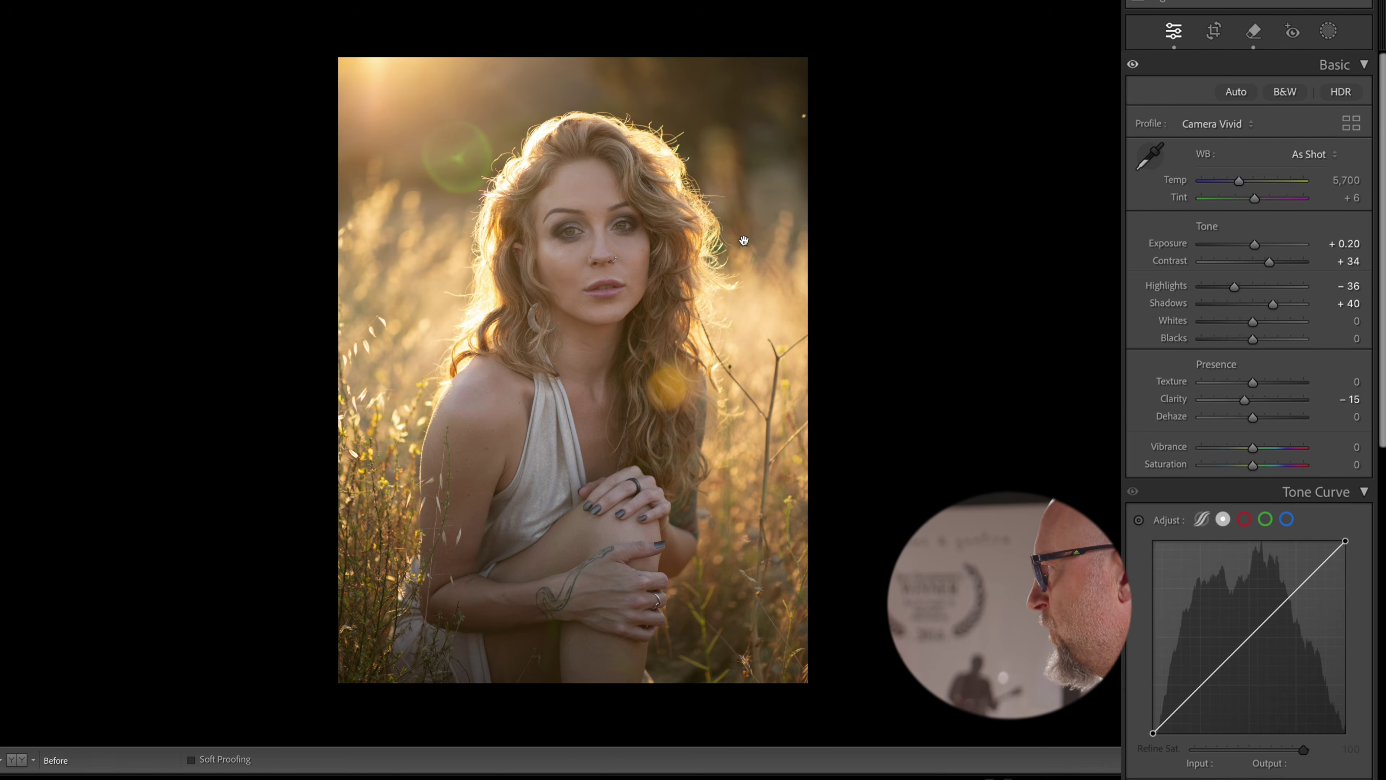
key("backslash")
key("backslash")
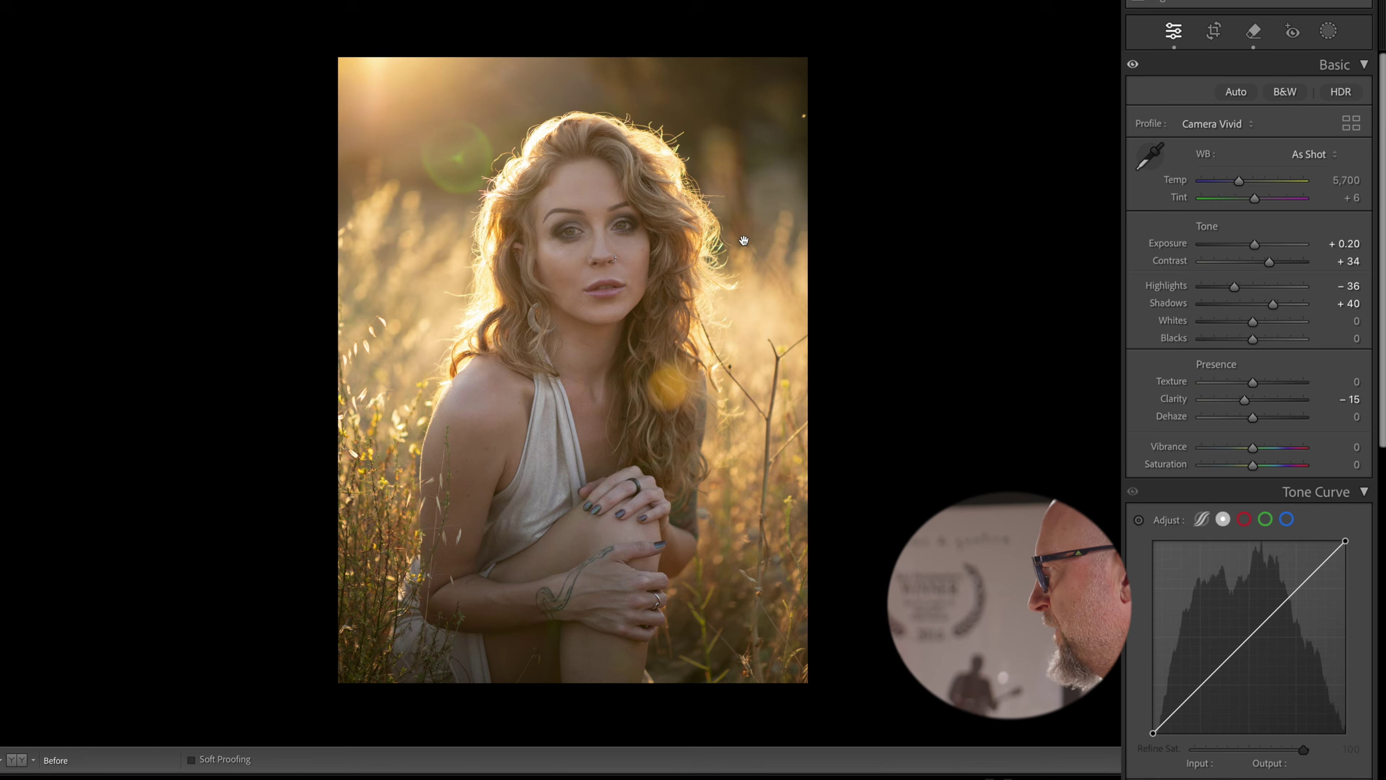
key("backslash")
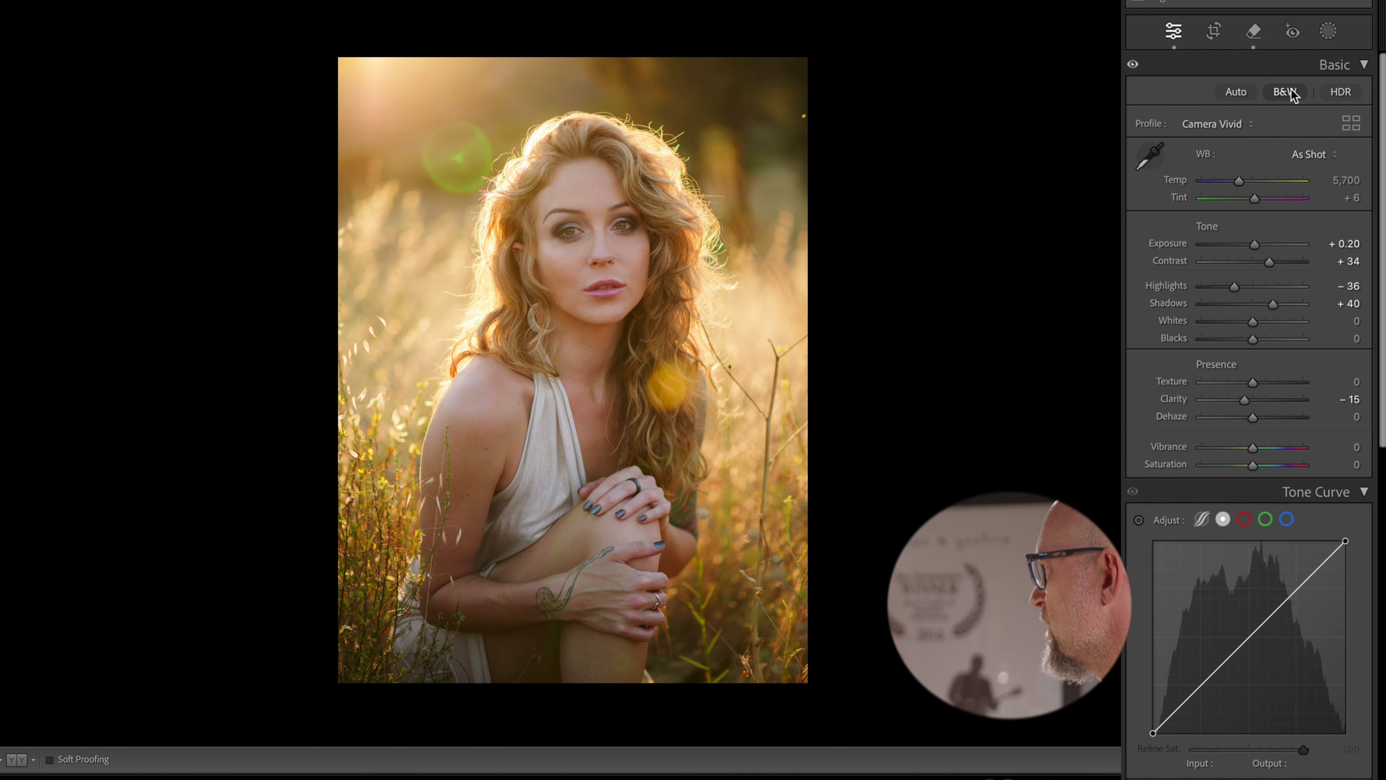
Step: Convert the field portrait to black and white by applying the Camera LEICA Monochrome profile
left_click(1216, 127)
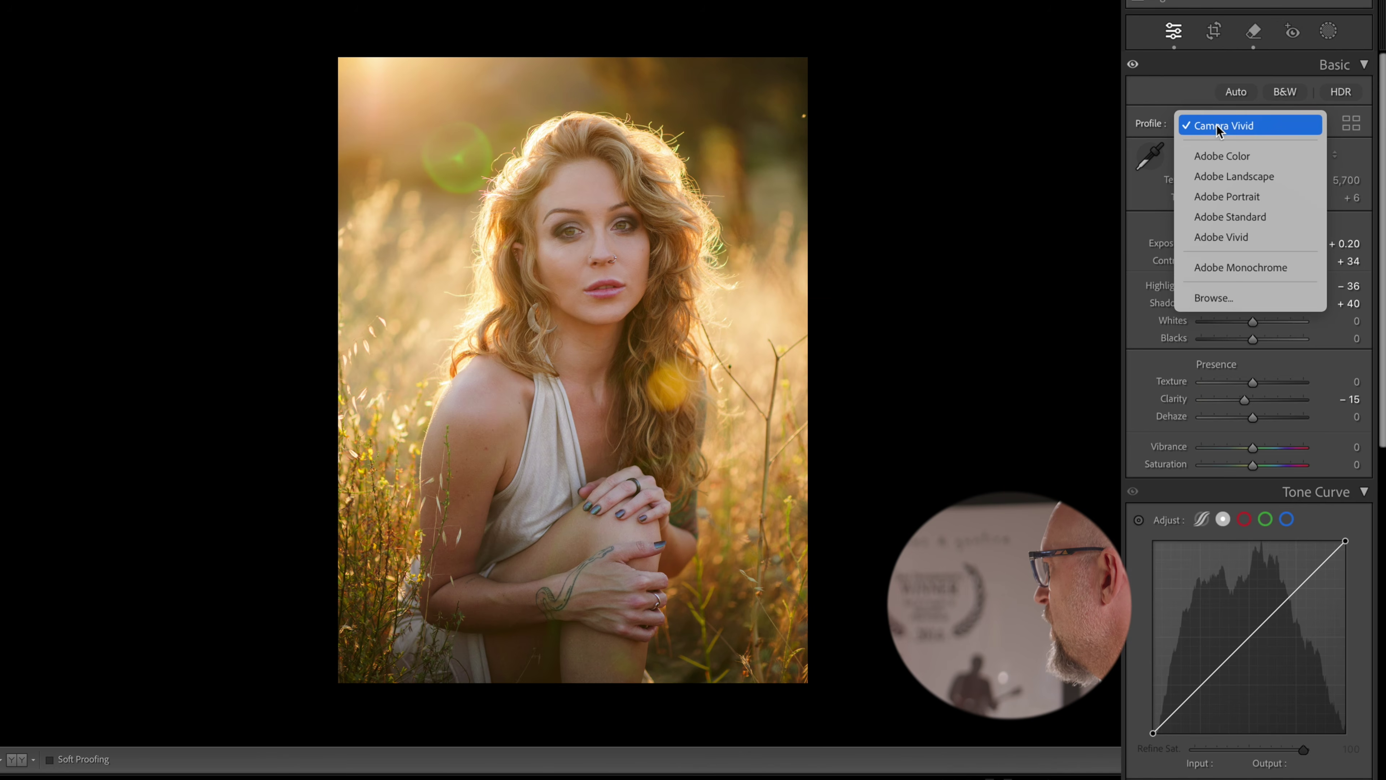
left_click(1200, 300)
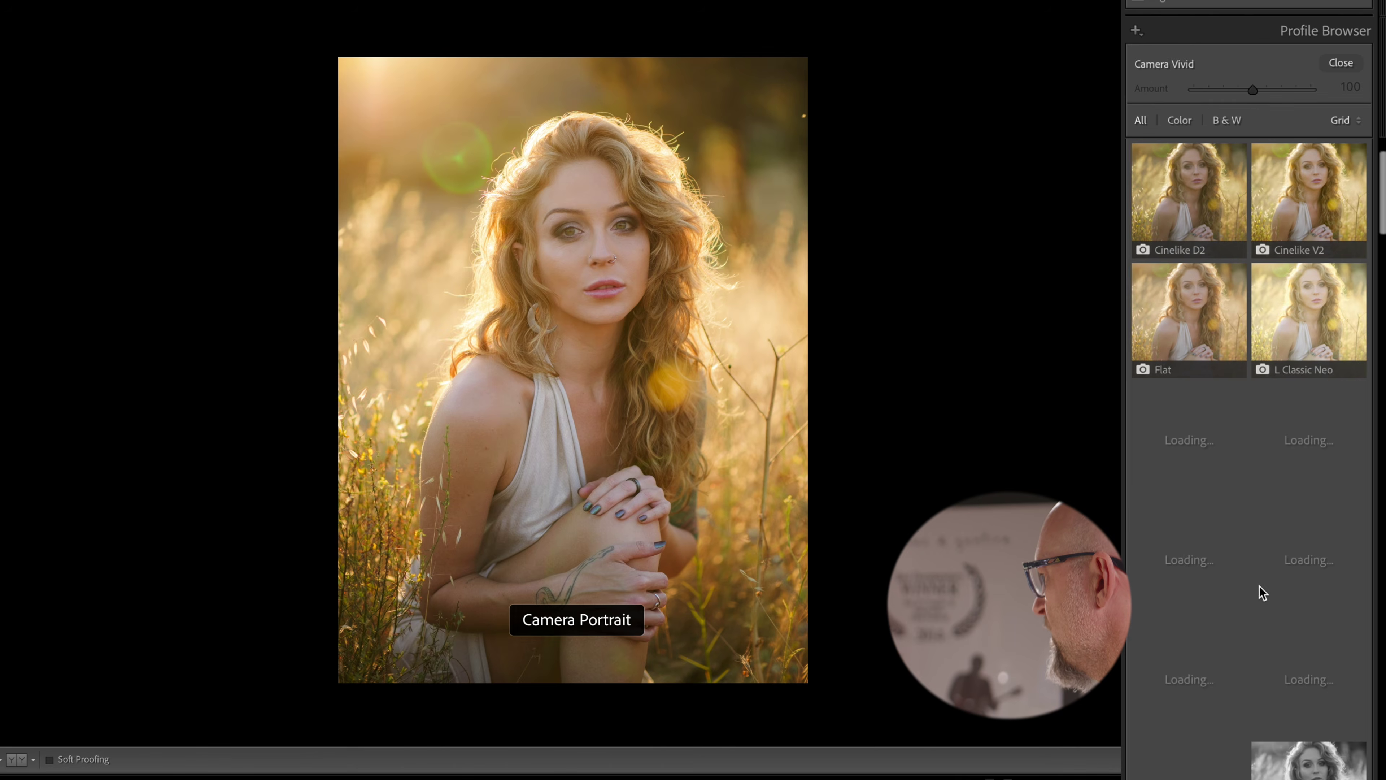
scroll(1256, 592, "down", 3)
scroll(1256, 590, "down", 3)
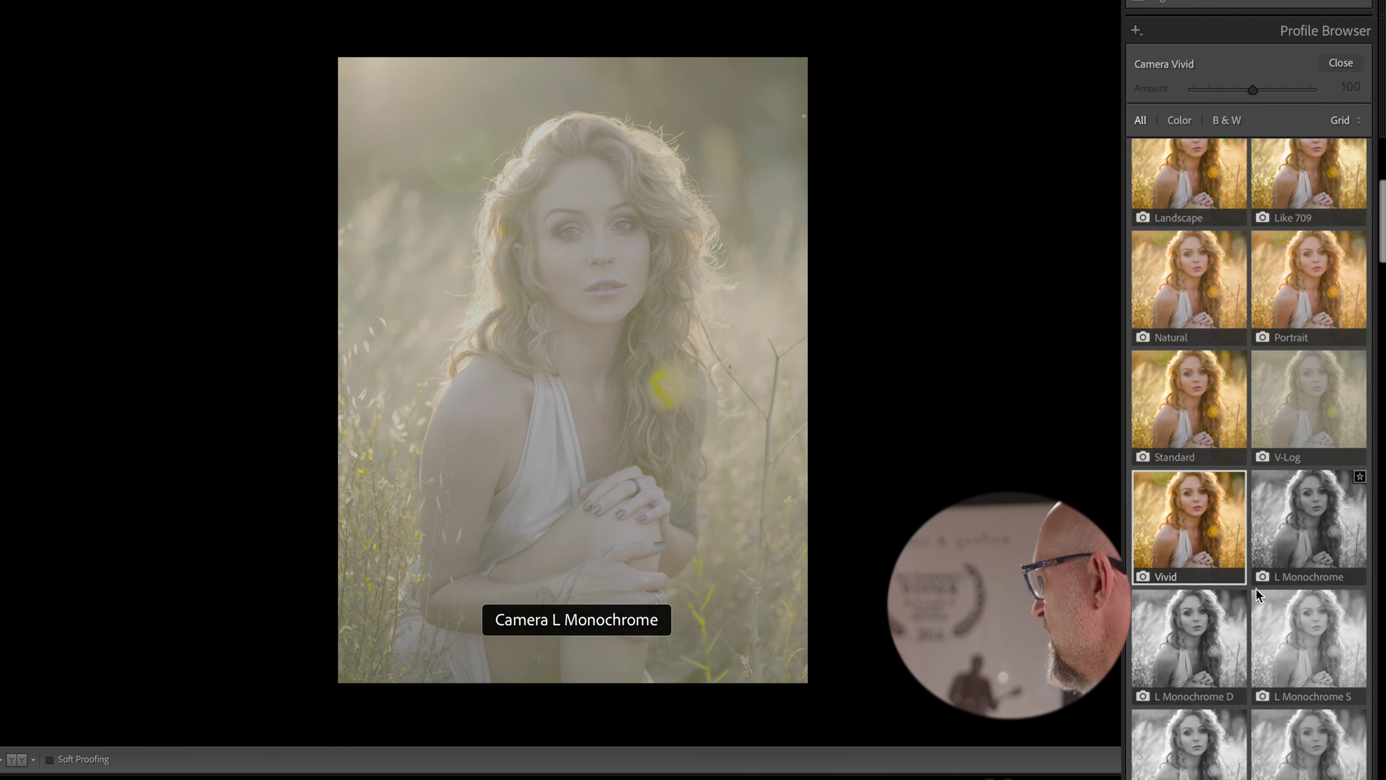
left_click(1176, 775)
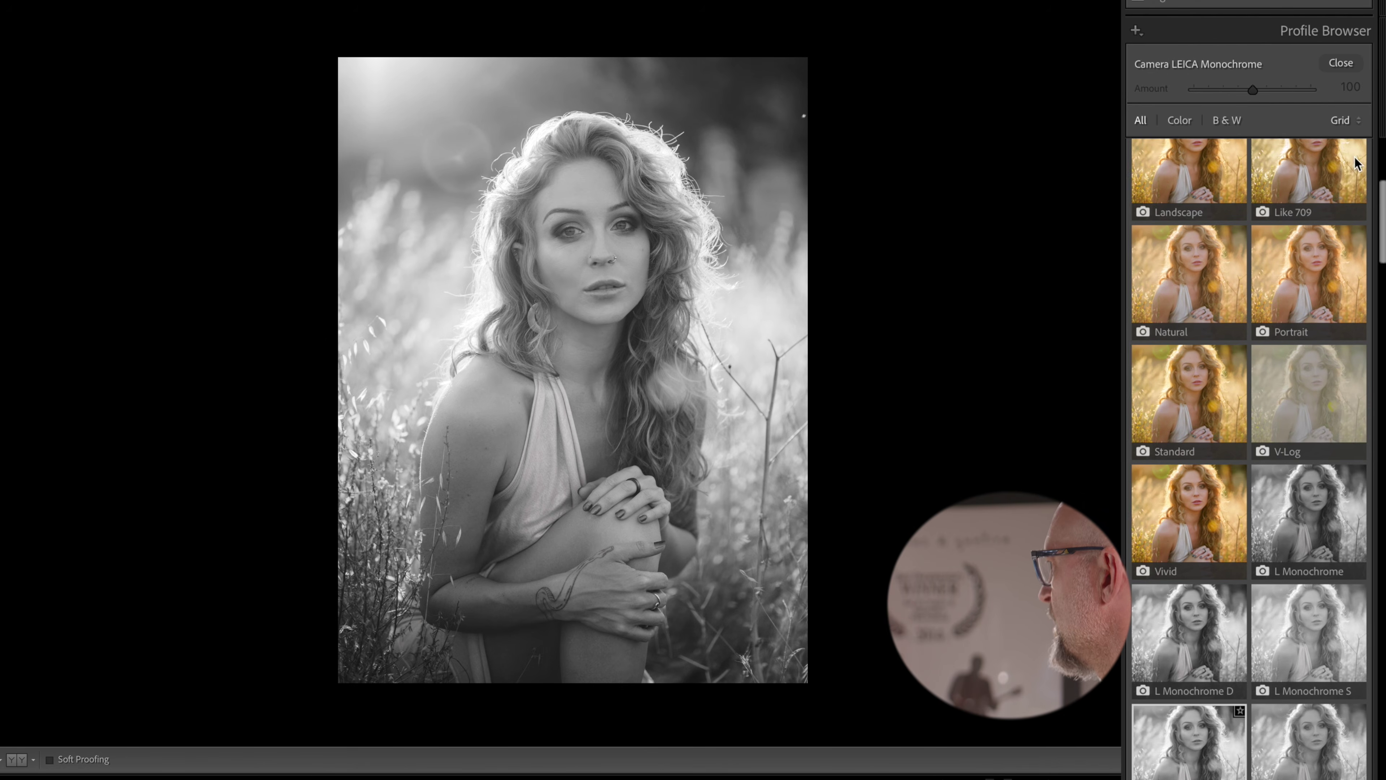
left_click(1345, 64)
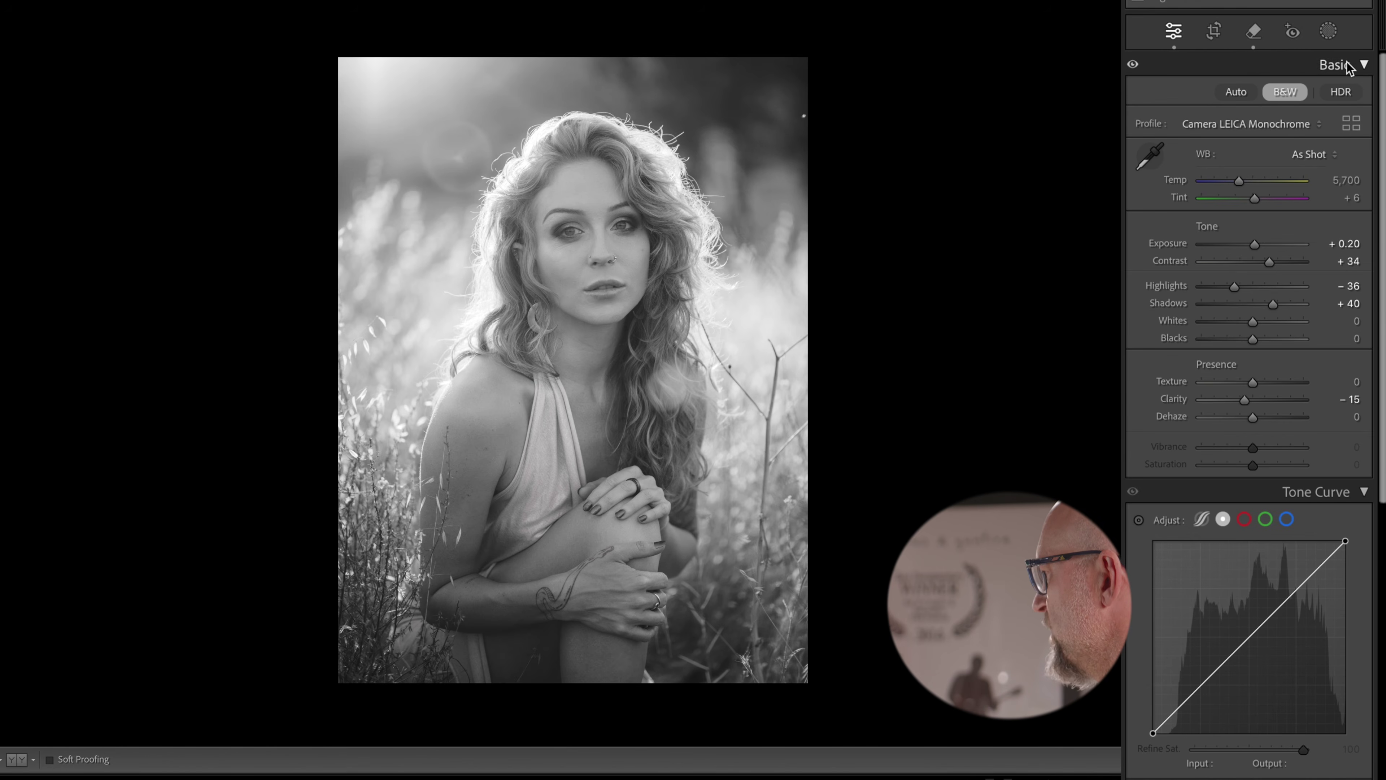
Step: Add tone-curve contrast with points at 39/1, 71/36 and 159/158 and a pulled-in white point, and set shadows to +87
left_click_drag(1153, 729, 1182, 735)
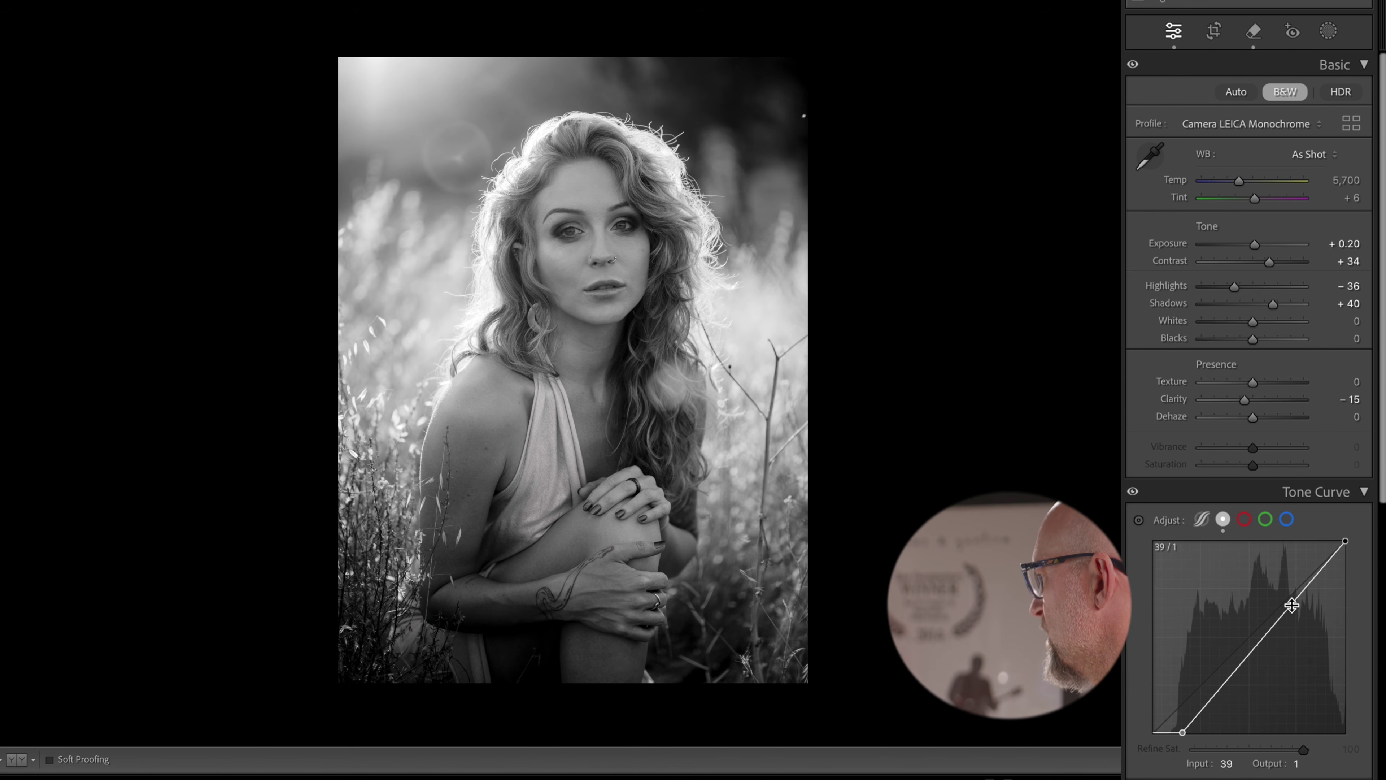
left_click_drag(1349, 544, 1334, 540)
left_click(1205, 706)
left_click_drag(1207, 709, 1207, 713)
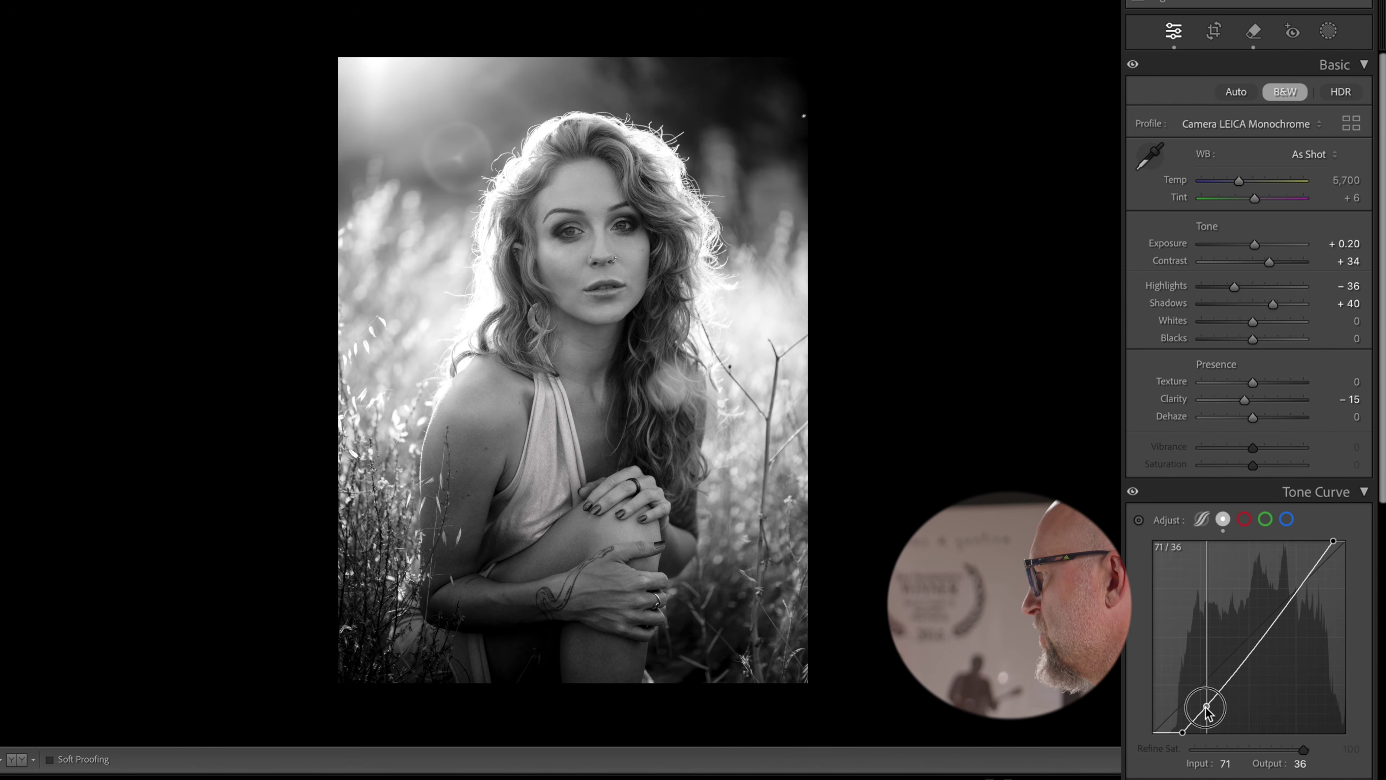
left_click_drag(1270, 620, 1273, 616)
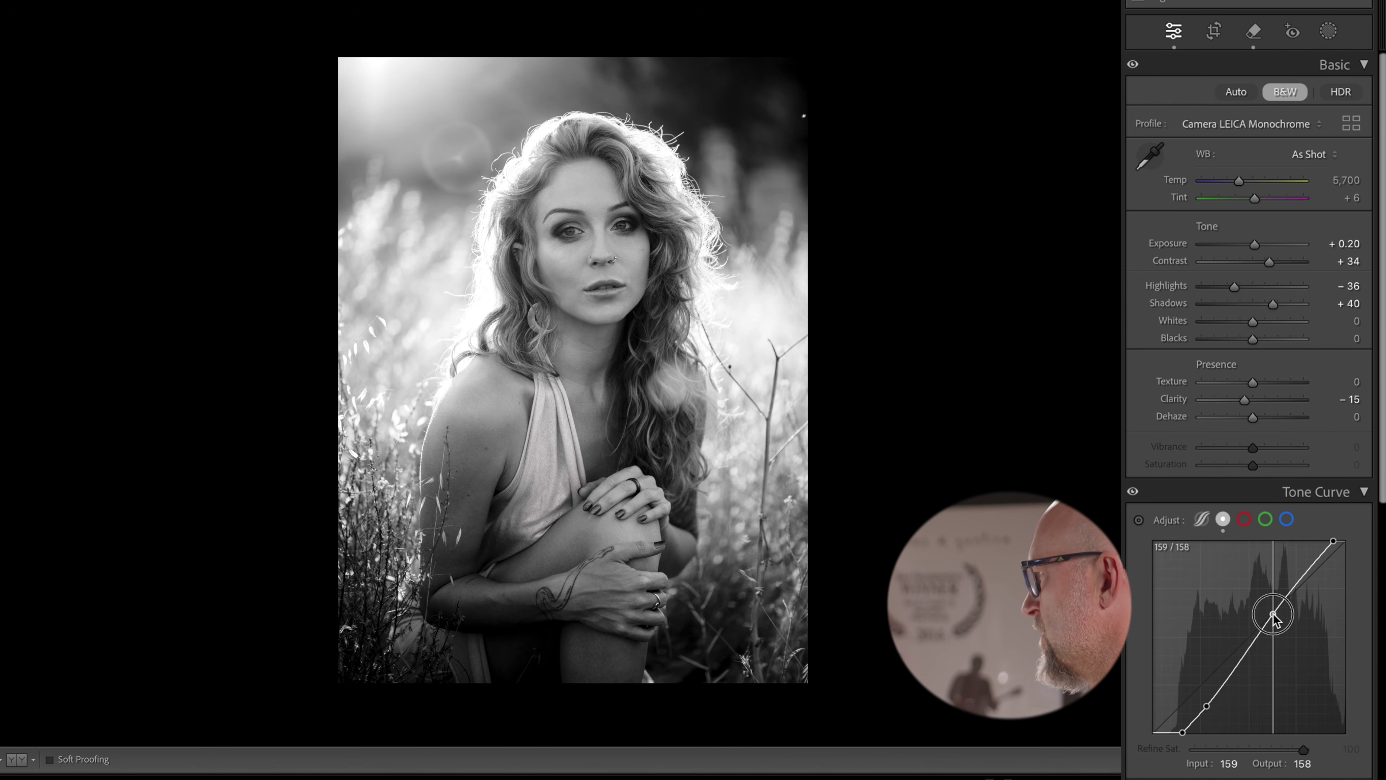
left_click_drag(1272, 305, 1298, 311)
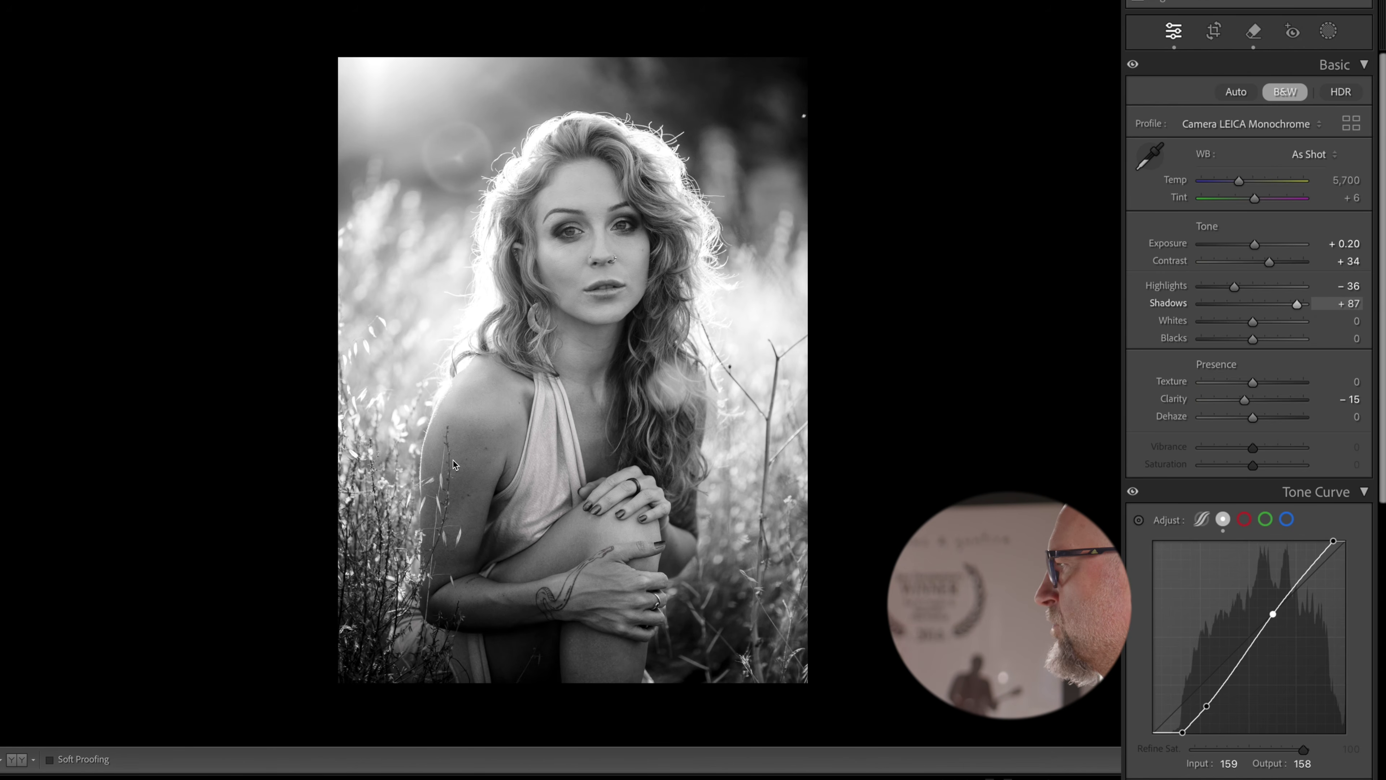
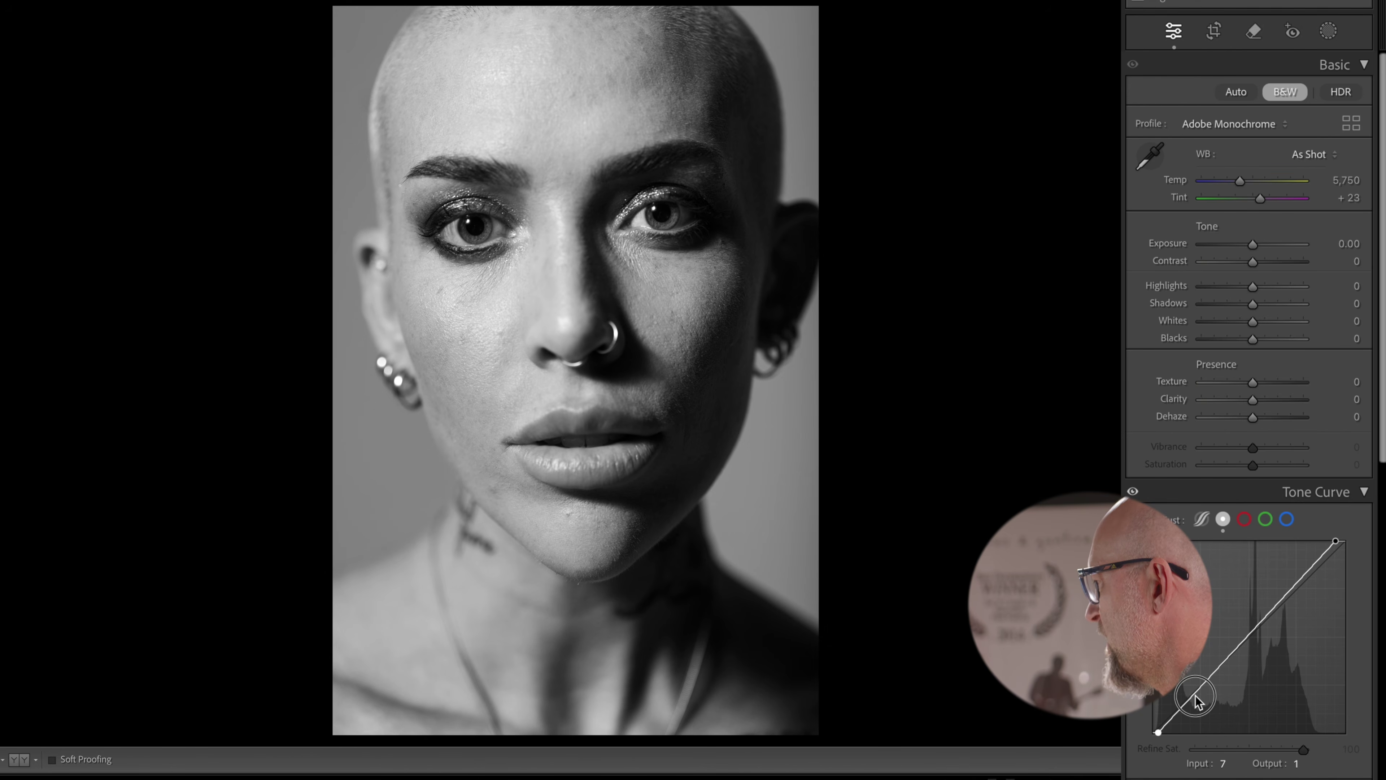
Step: Shape an S-curve on the monochrome close-up with points at 56/46 and 7/17 and raised upper midtones, and set shadows to +24
left_click_drag(1197, 703, 1197, 705)
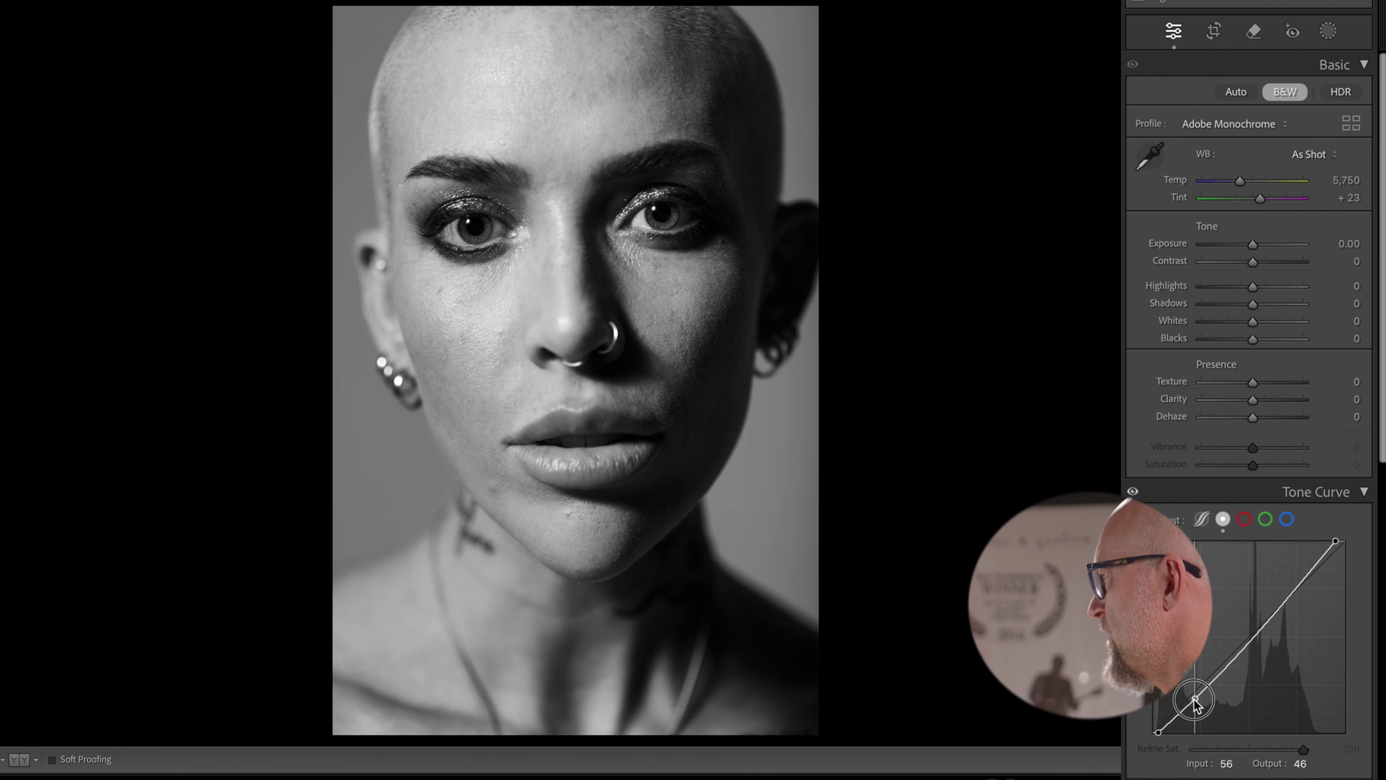
left_click_drag(1270, 612, 1273, 613)
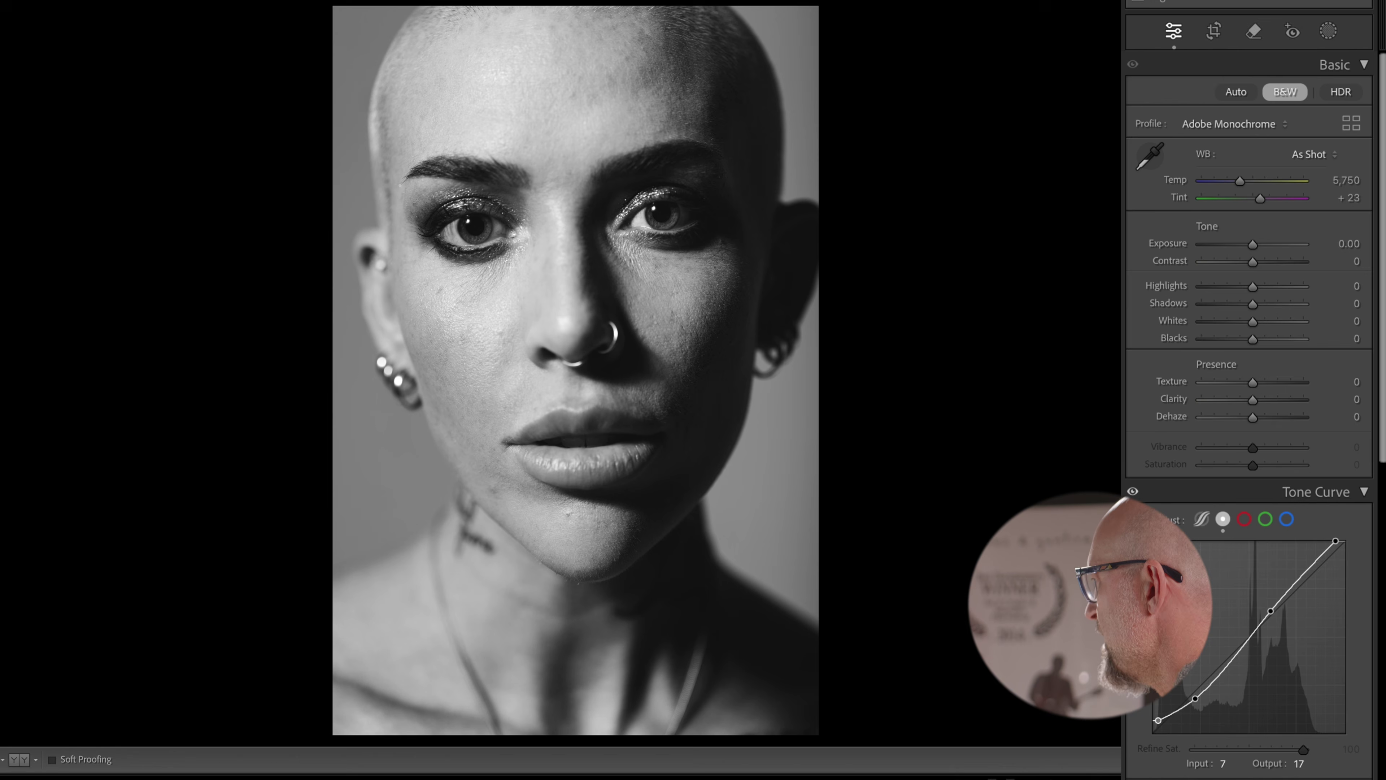
left_click_drag(1255, 305, 1267, 304)
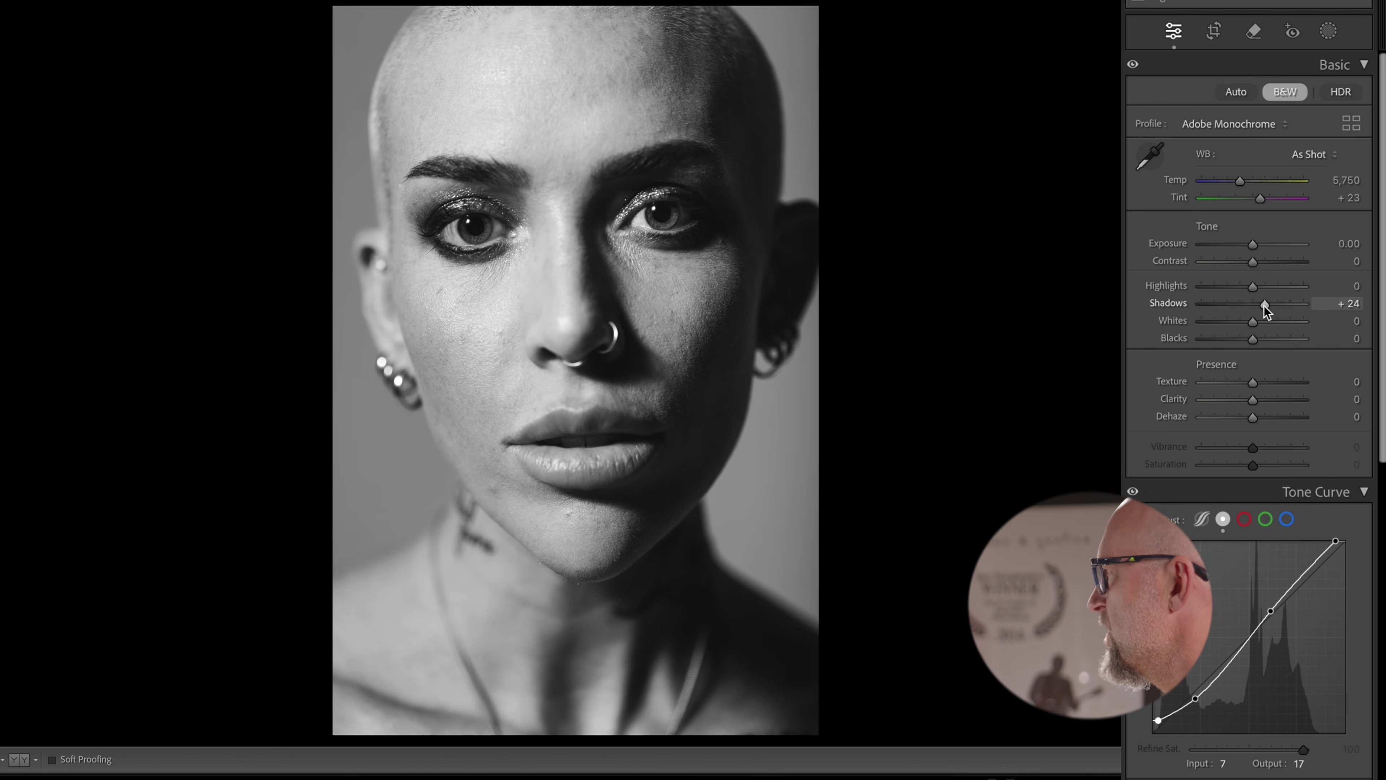
Step: Create a background mask on the close-up portrait and darken it to an exposure of about −0.56
left_click(1328, 32)
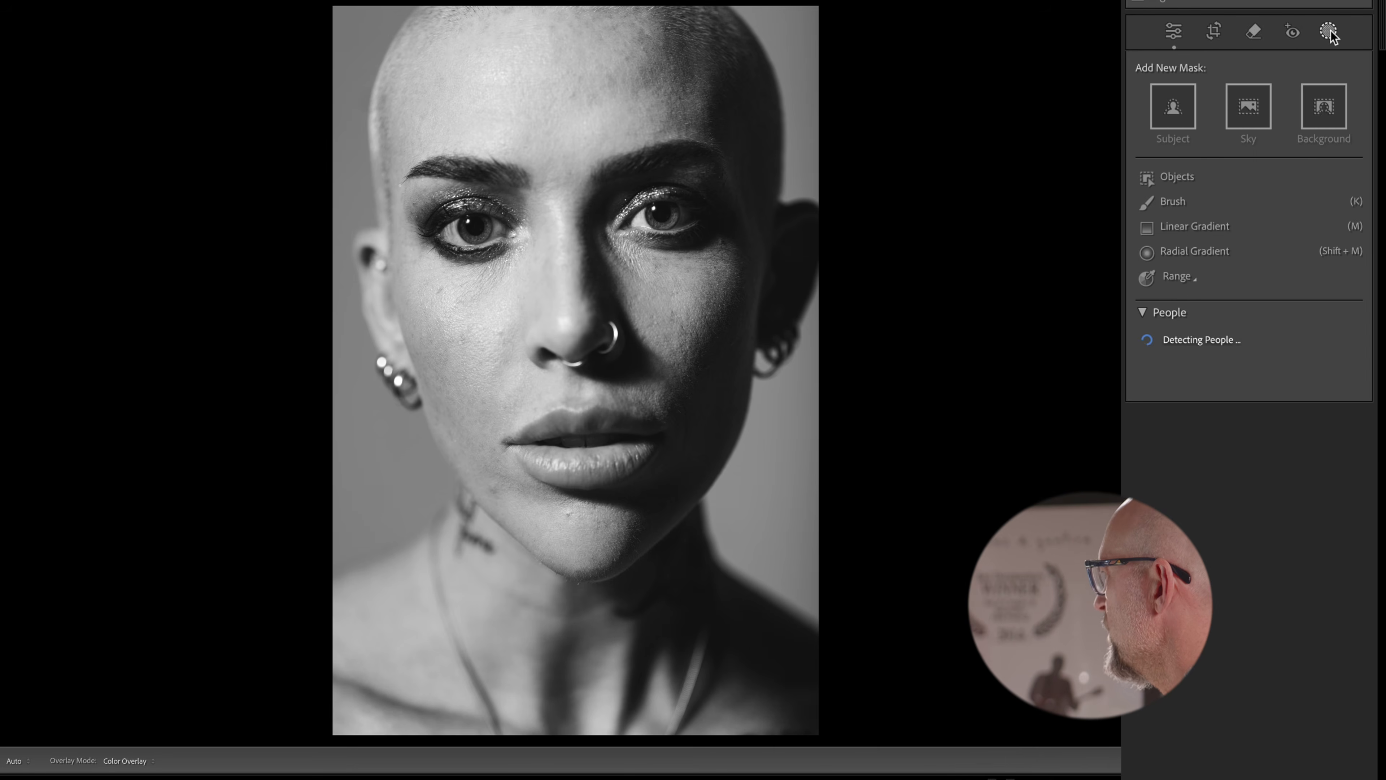
left_click(1325, 121)
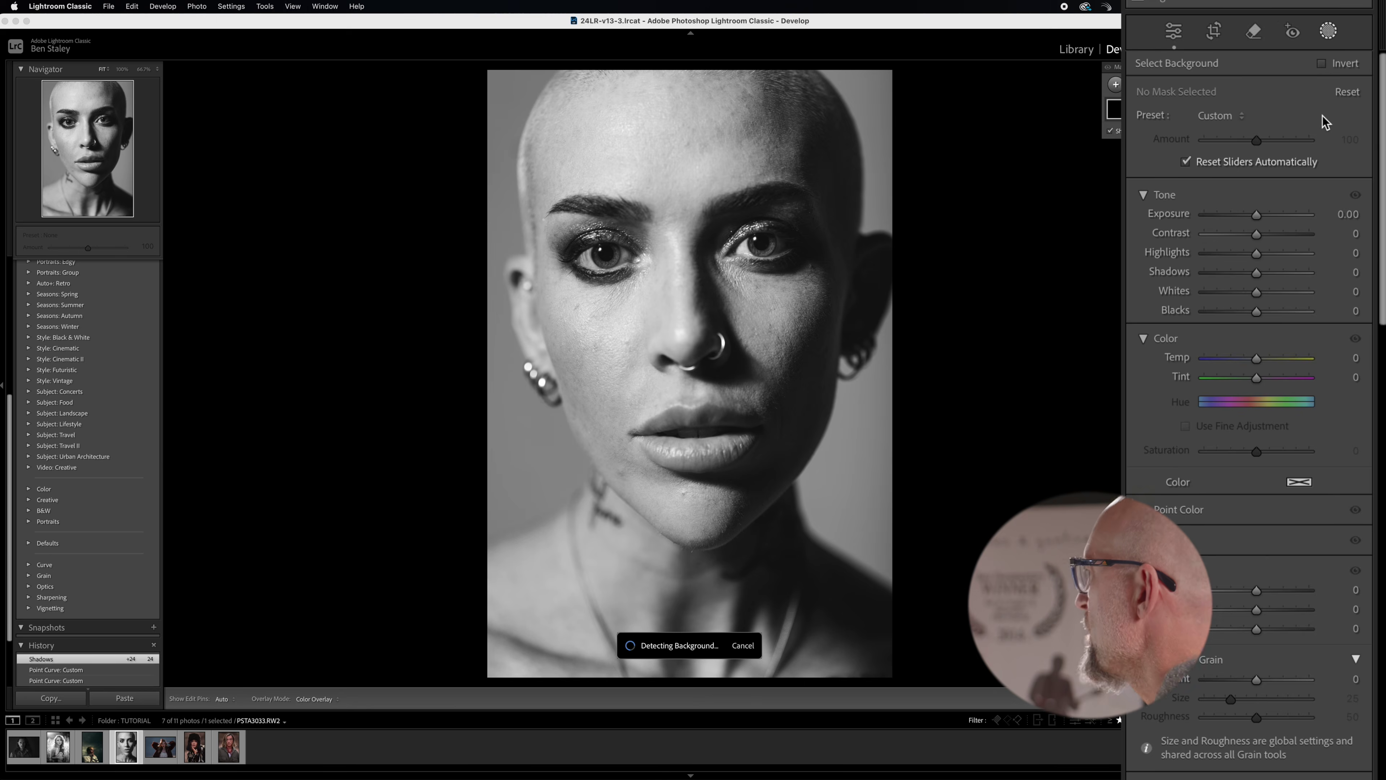
left_click_drag(1256, 214, 1248, 219)
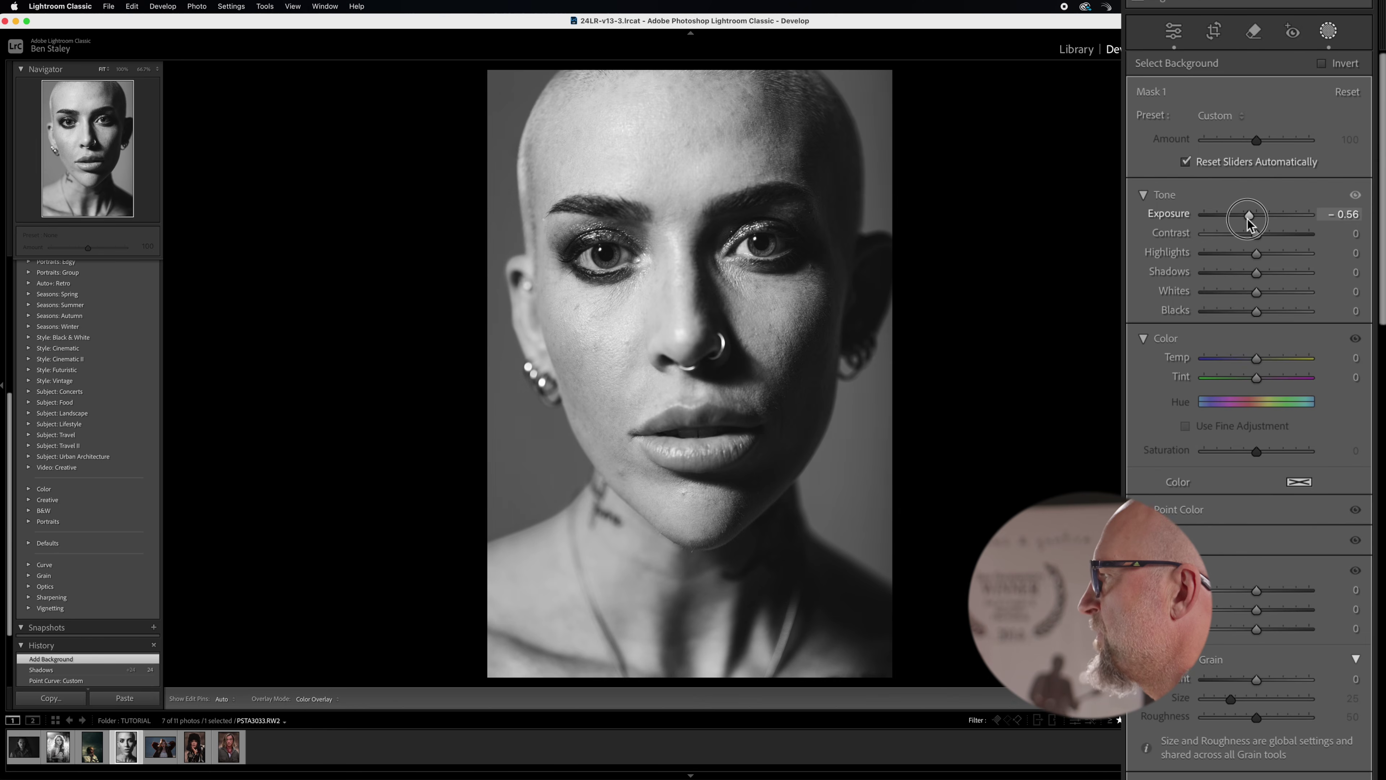
left_click_drag(1251, 224, 1250, 223)
left_click_drag(1250, 223, 1250, 223)
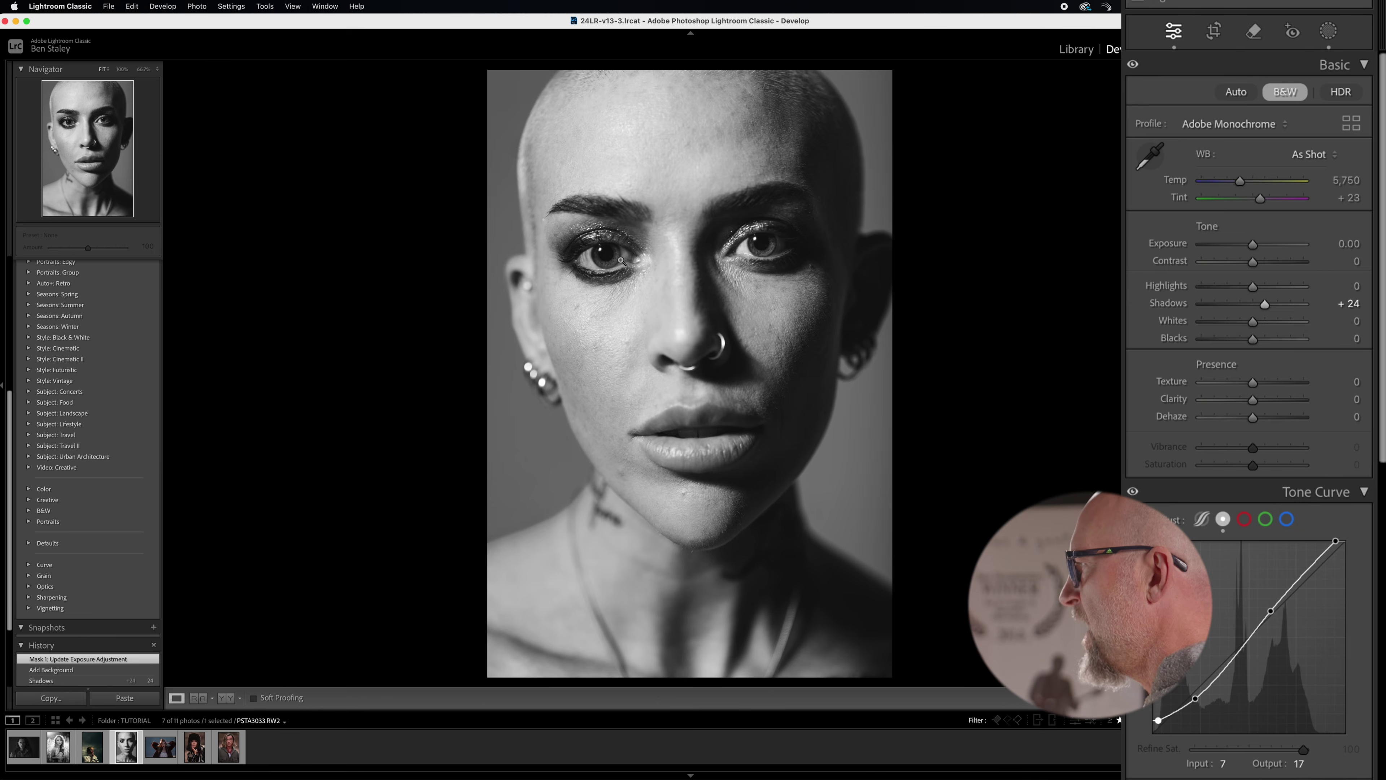
Step: Remove the skin blemishes on the cheek below the eye with the generative Remove tool
left_click(620, 259)
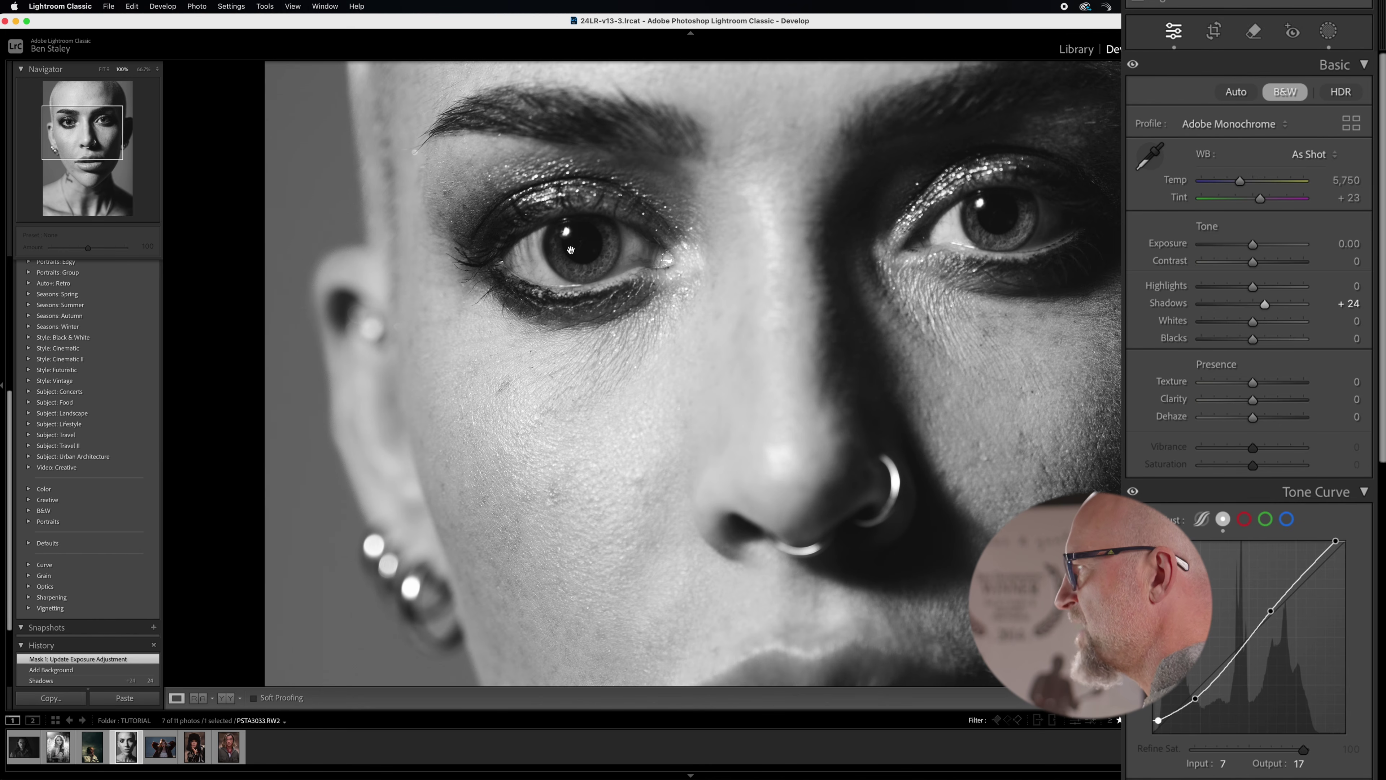
left_click_drag(602, 328, 1241, 30)
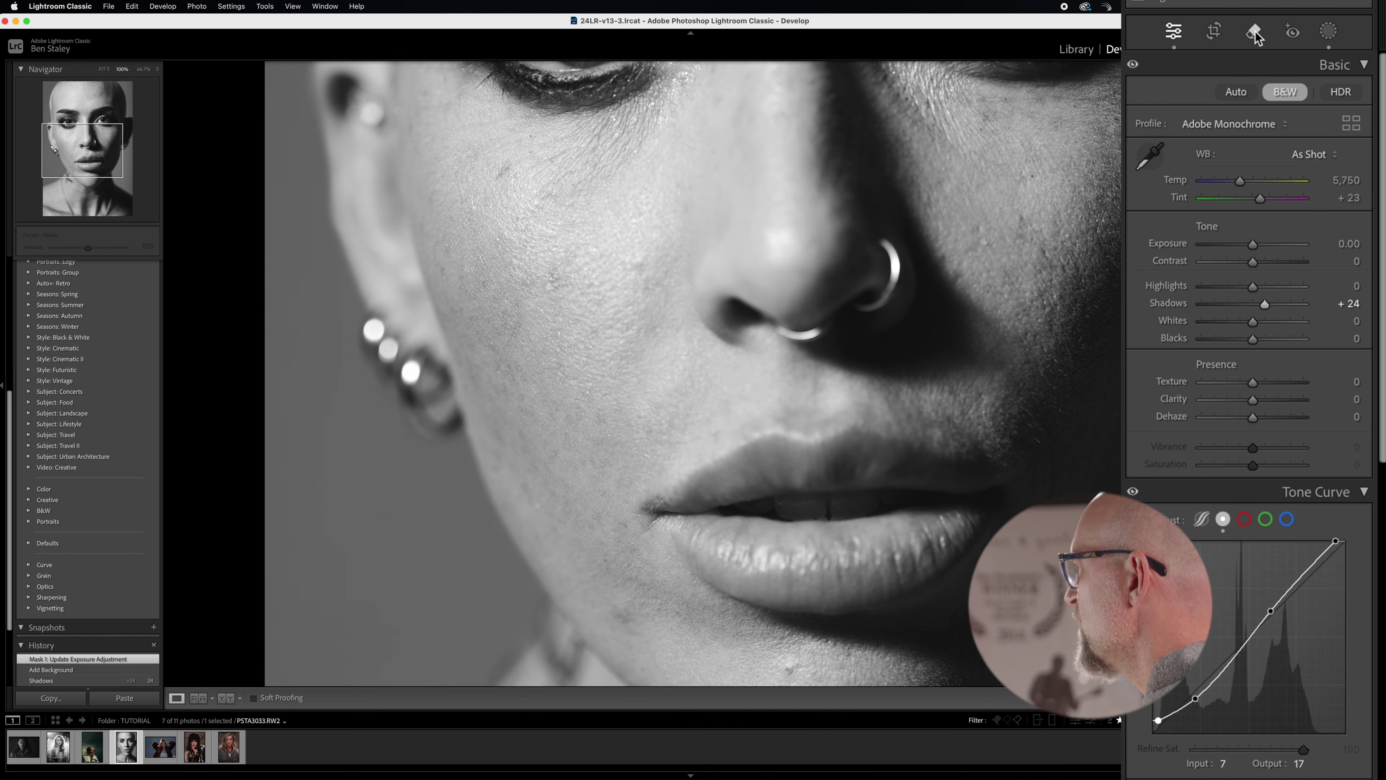
left_click(1254, 33)
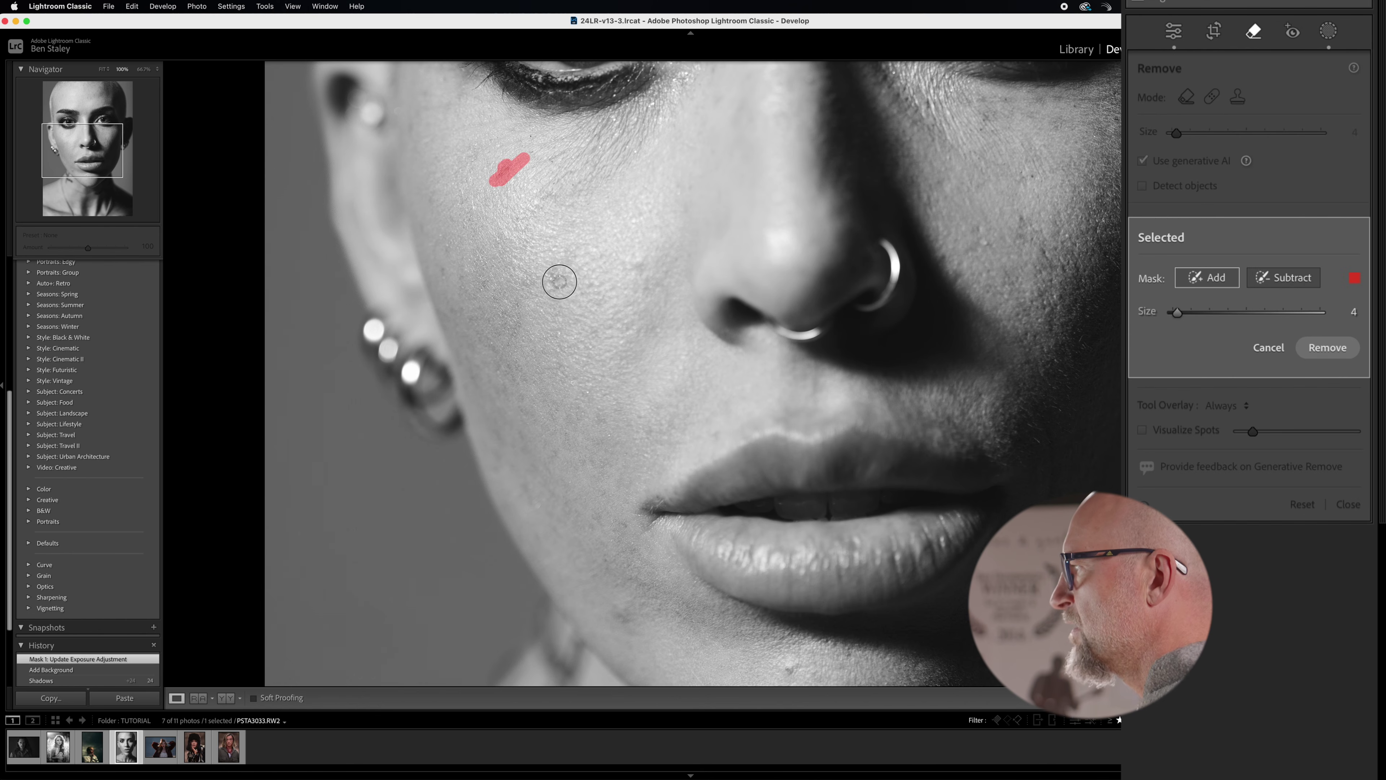
mouse_move(94, 157)
left_mouse_down()
mouse_move(106, 178)
mouse_move(99, 168)
left_mouse_up()
left_click(1331, 349)
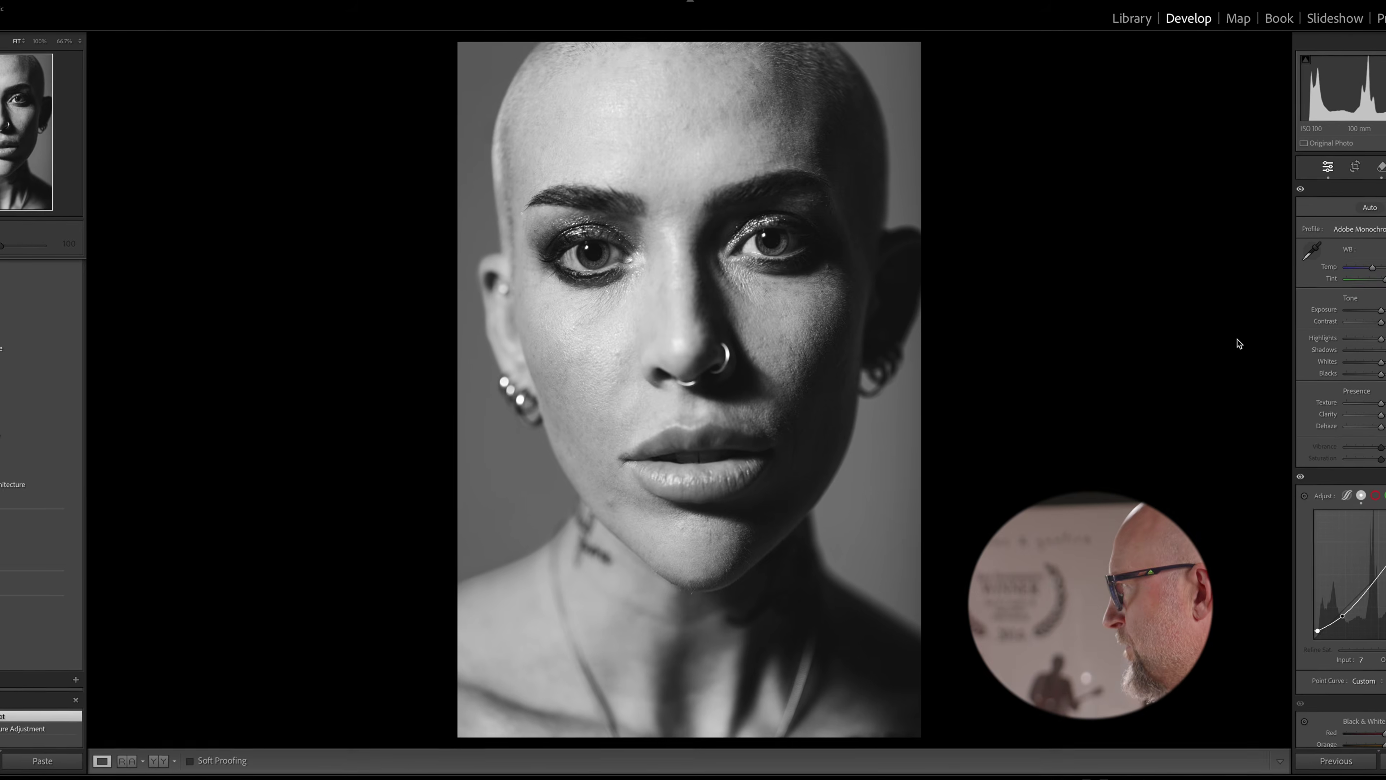
Step: Compare the finished monochrome close-up with the original color photo
key("backslash")
key("backslash")
key("backslash")
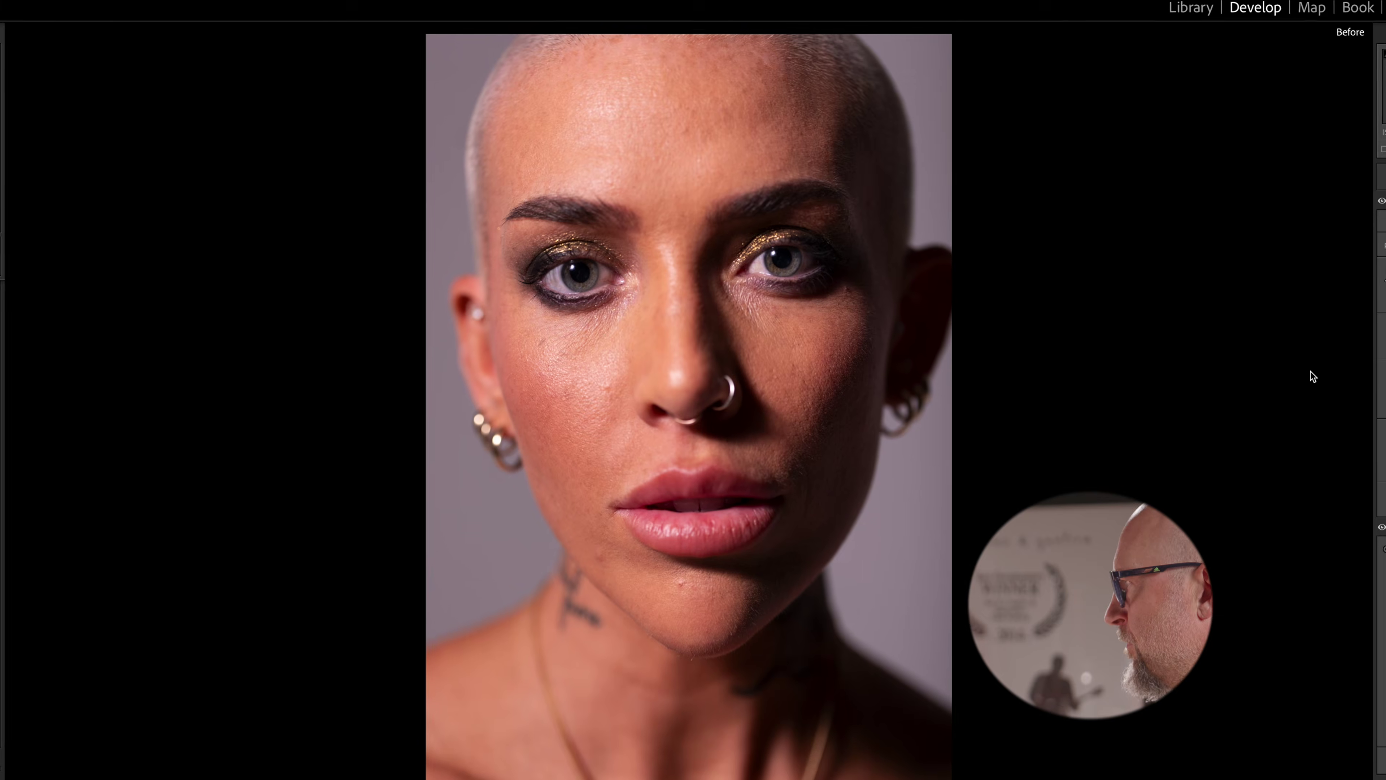
key("backslash")
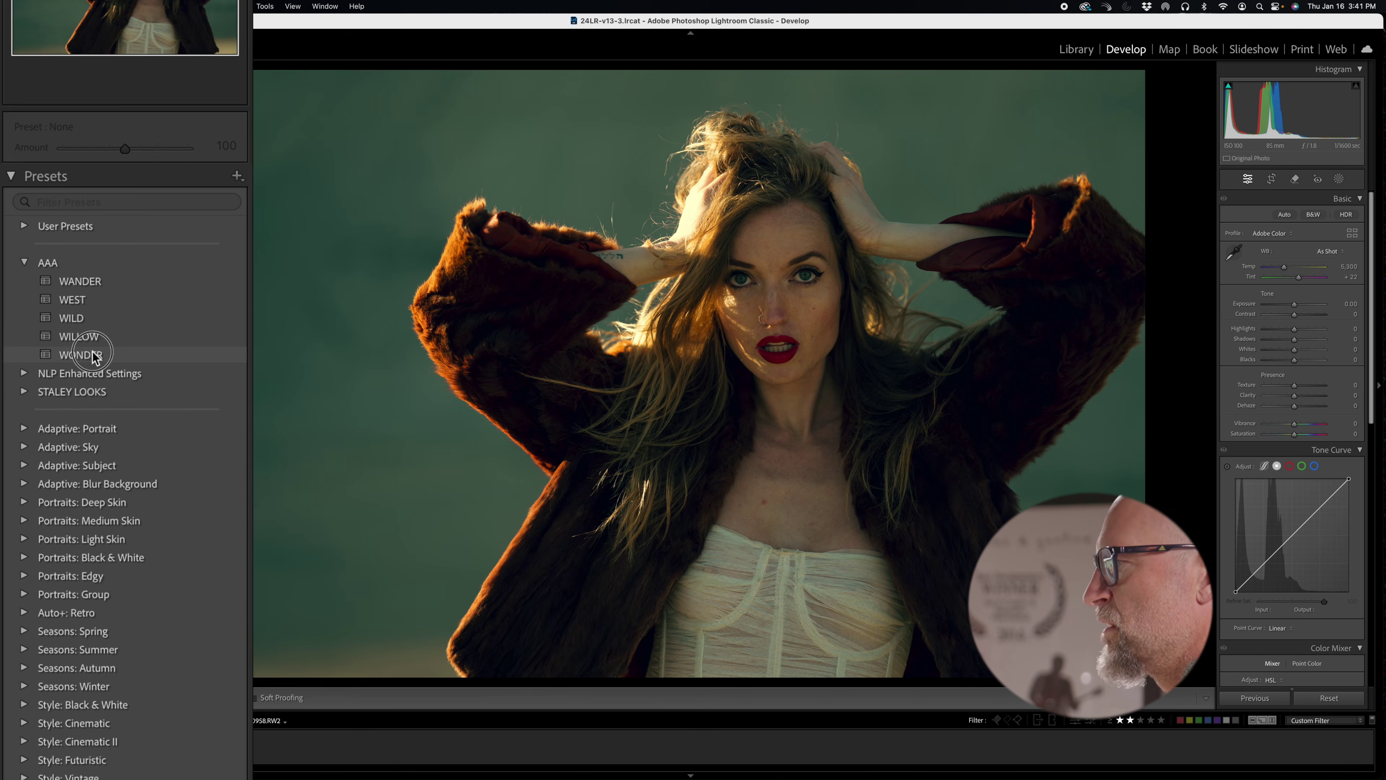
Step: Apply the WONDER preset to the fur-coat portrait and set exposure to +1.40 and shadows to +54
left_click(93, 356)
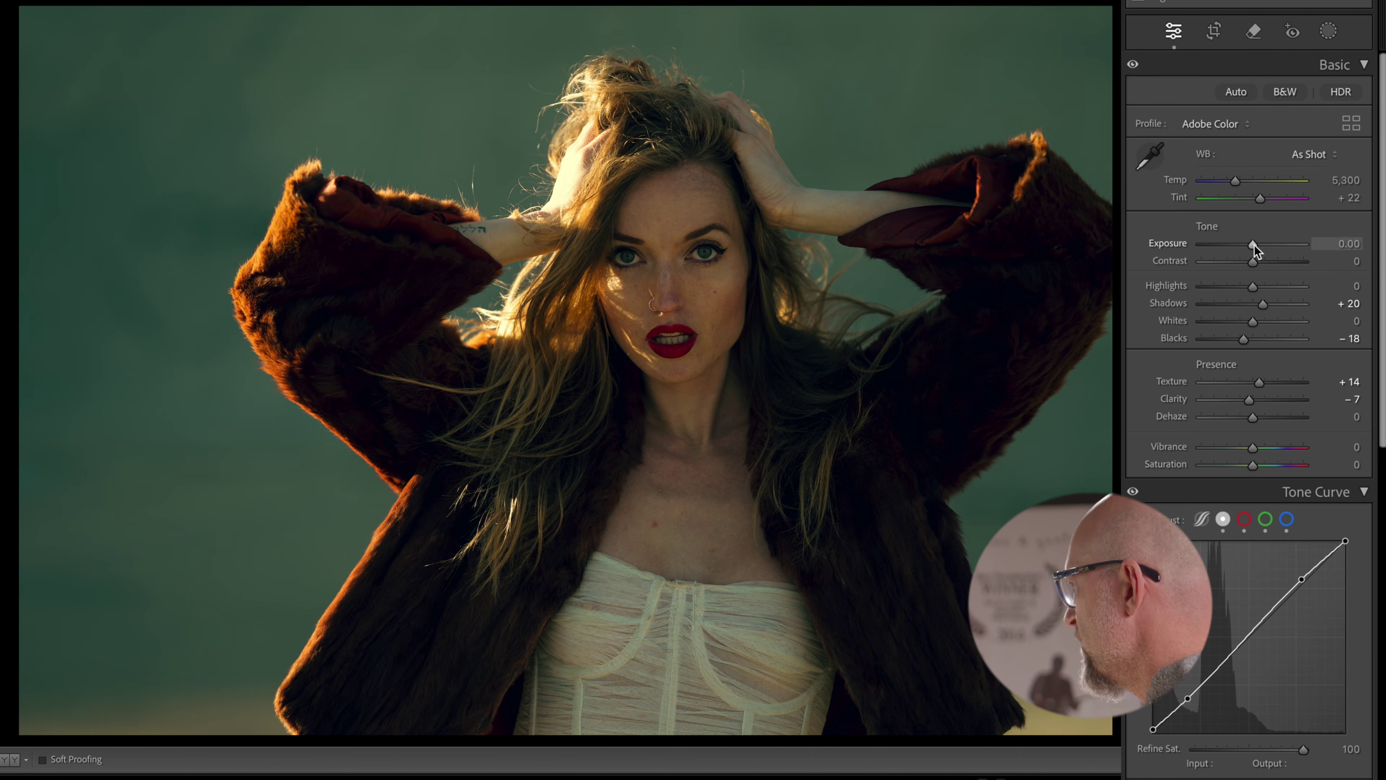
left_click_drag(1254, 245, 1270, 239)
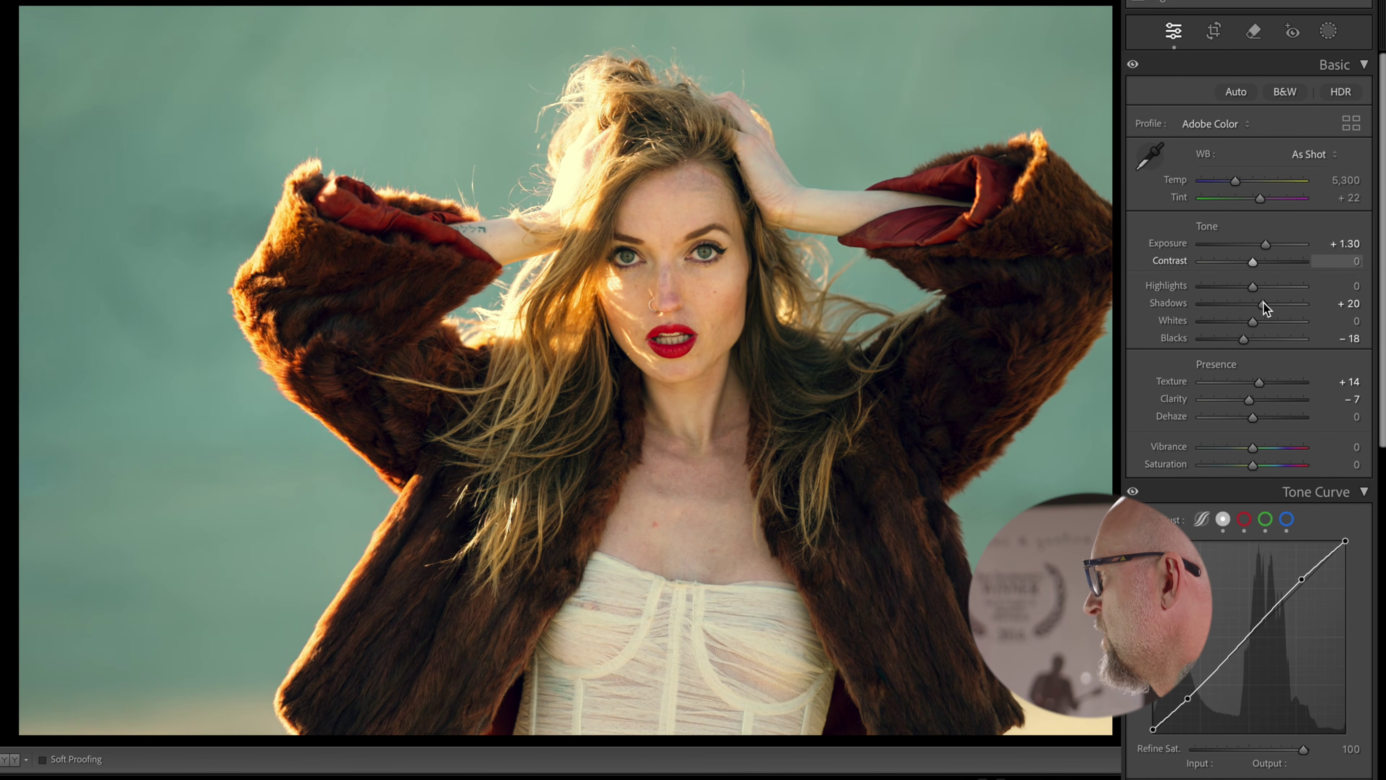
left_click_drag(1263, 302, 1280, 298)
left_click_drag(1267, 242, 1267, 243)
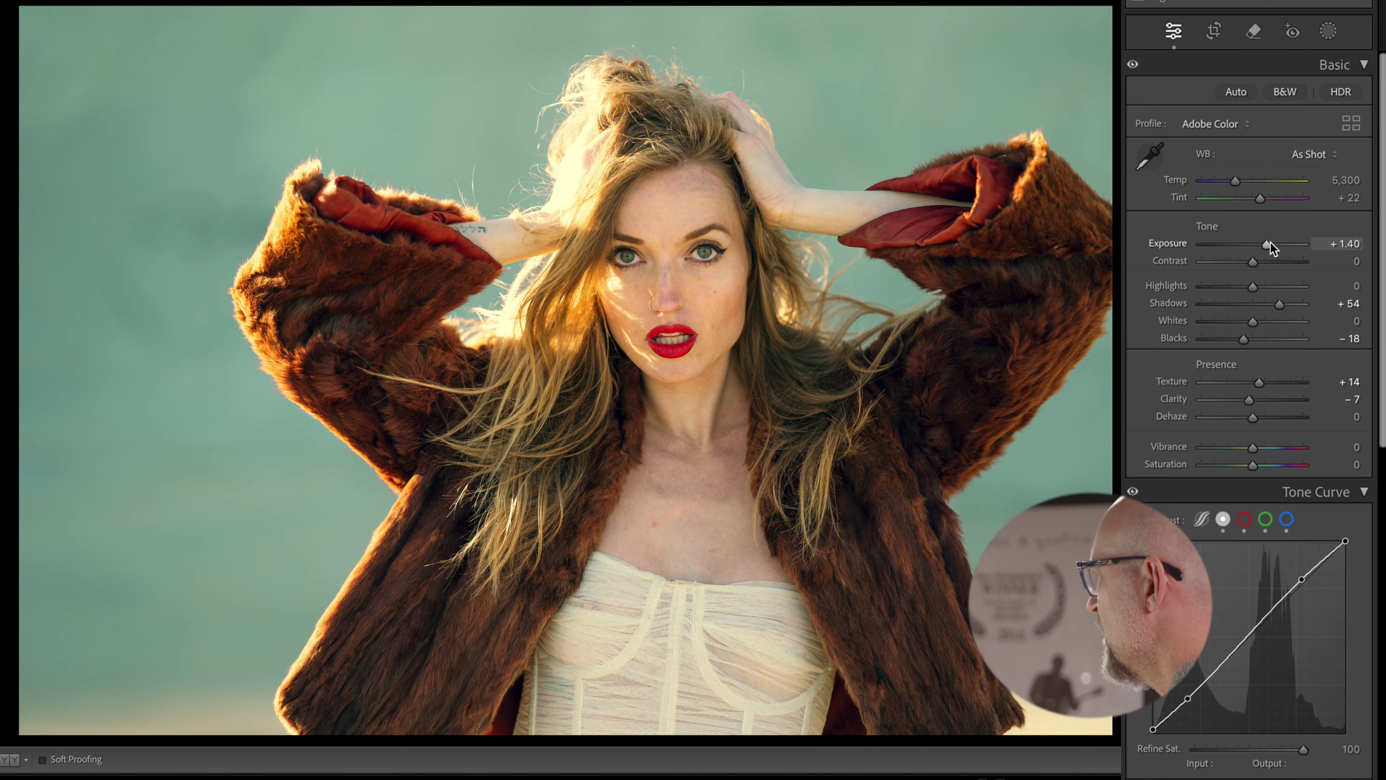
Step: Create a background mask on the fur-coat portrait and lower its exposure to −0.64
left_click(1329, 32)
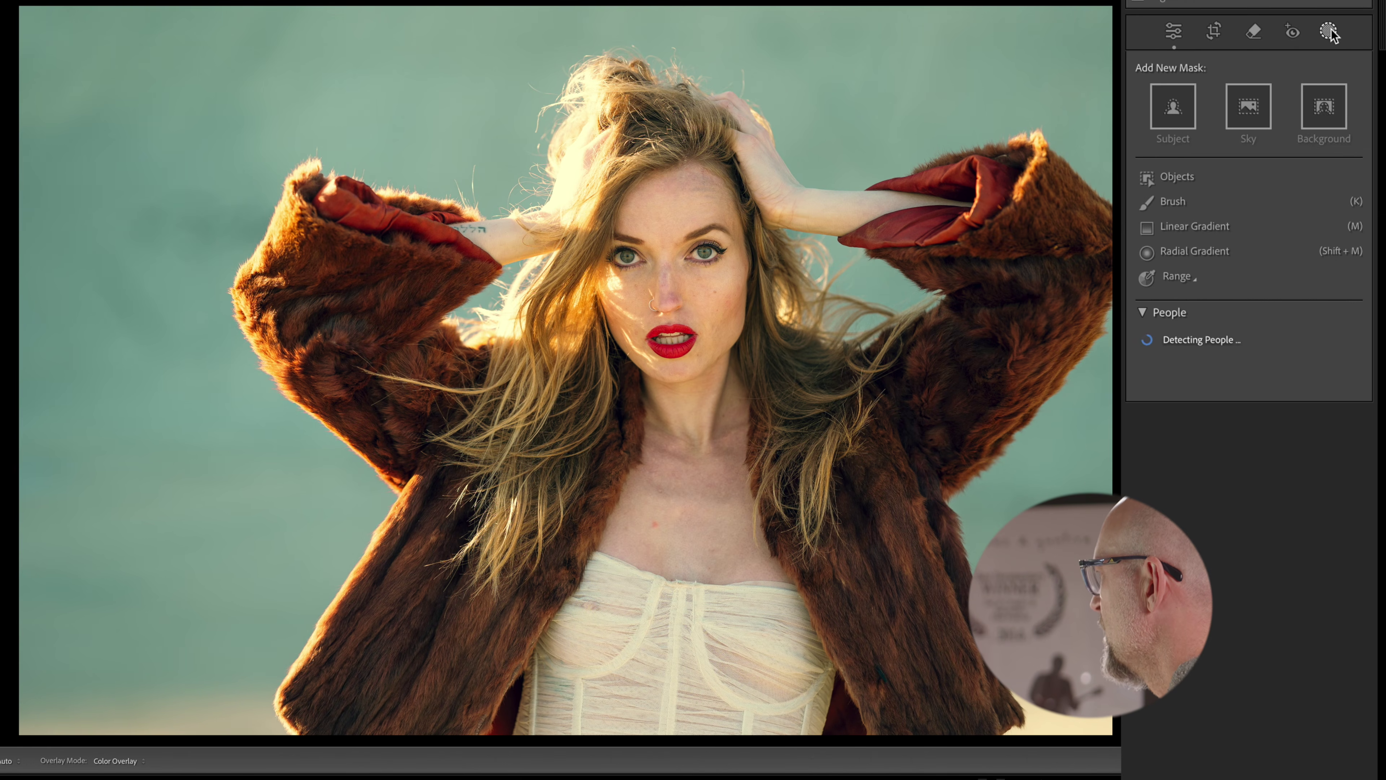
left_click(1324, 107)
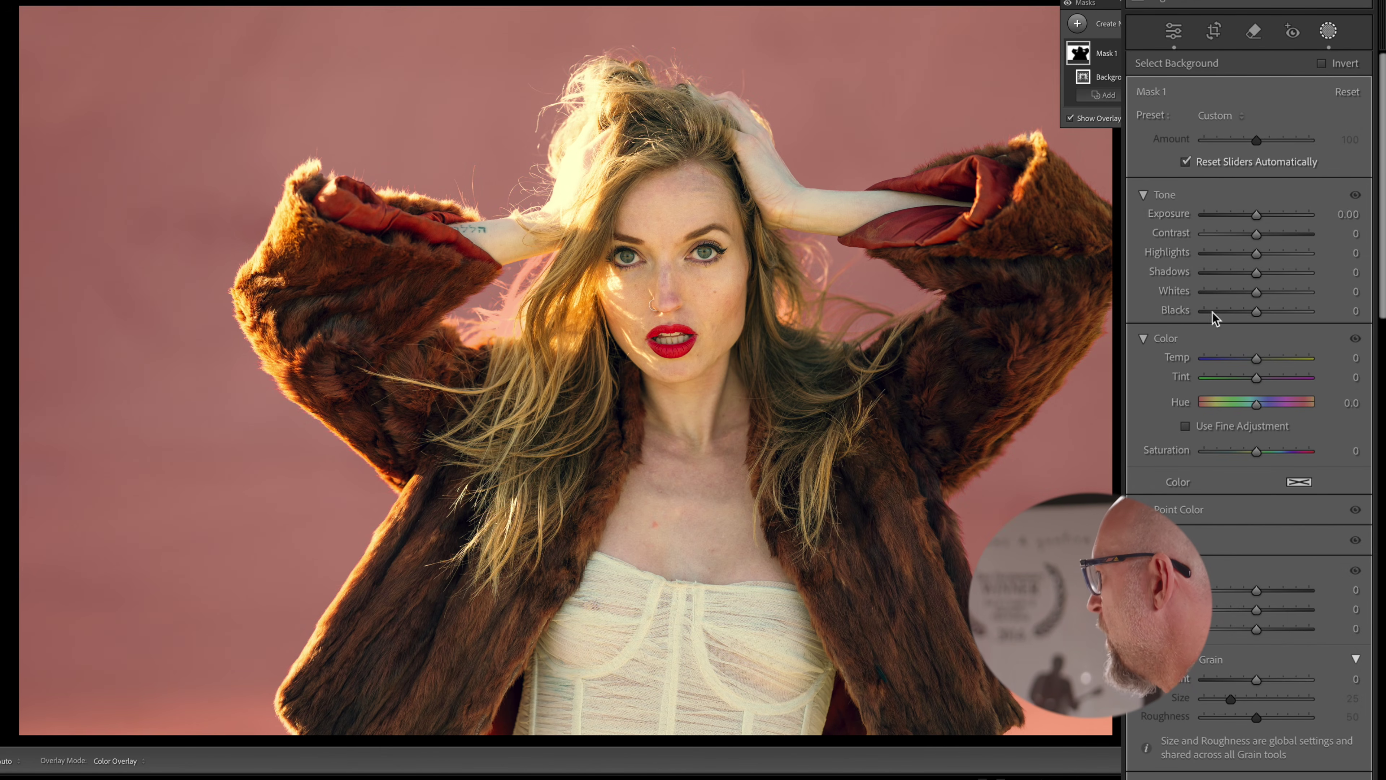
left_click(1255, 215)
left_click_drag(1256, 217, 1248, 217)
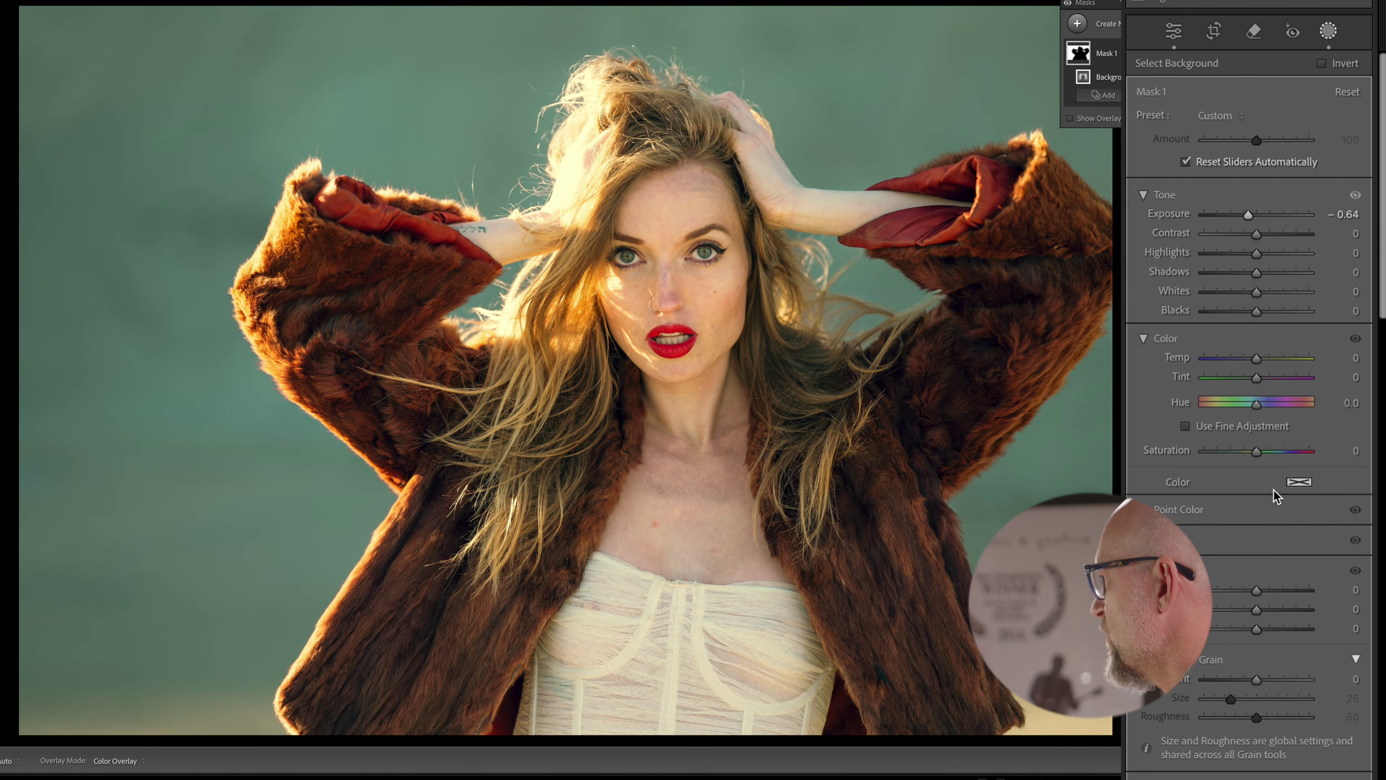
Step: In the background mask's curve, raise the blue channel's black point slightly and shift the red channel's black point slightly inward along the input axis
scroll(1273, 490, "down", 10)
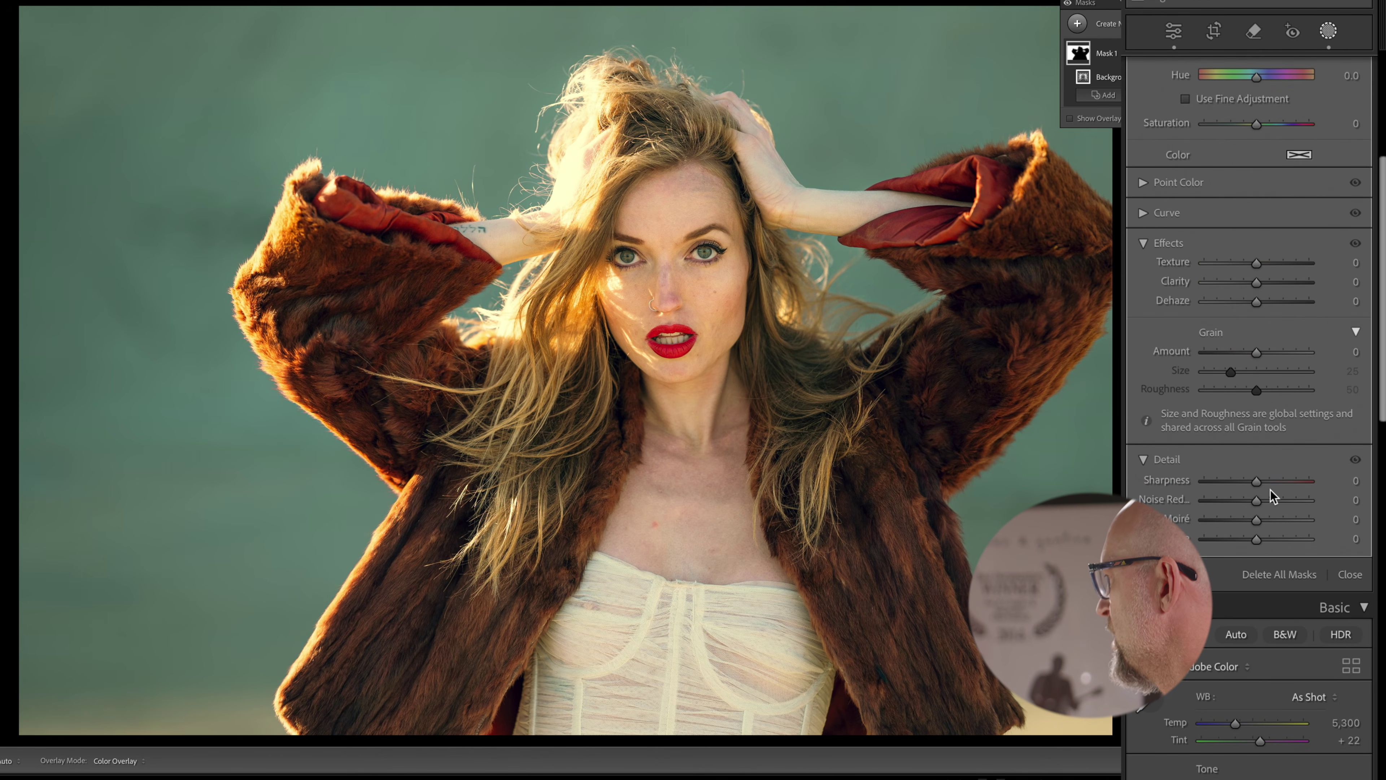
left_click(1143, 213)
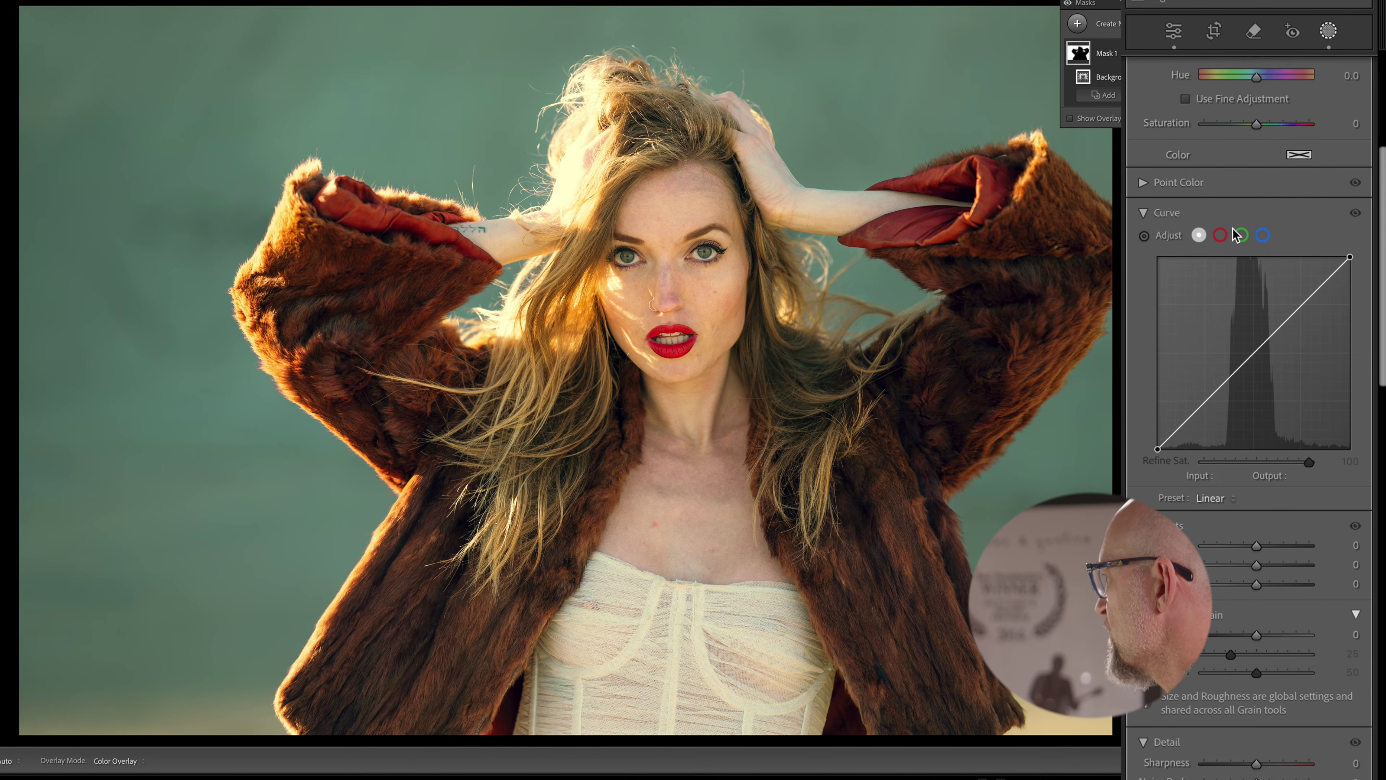
left_click(1263, 236)
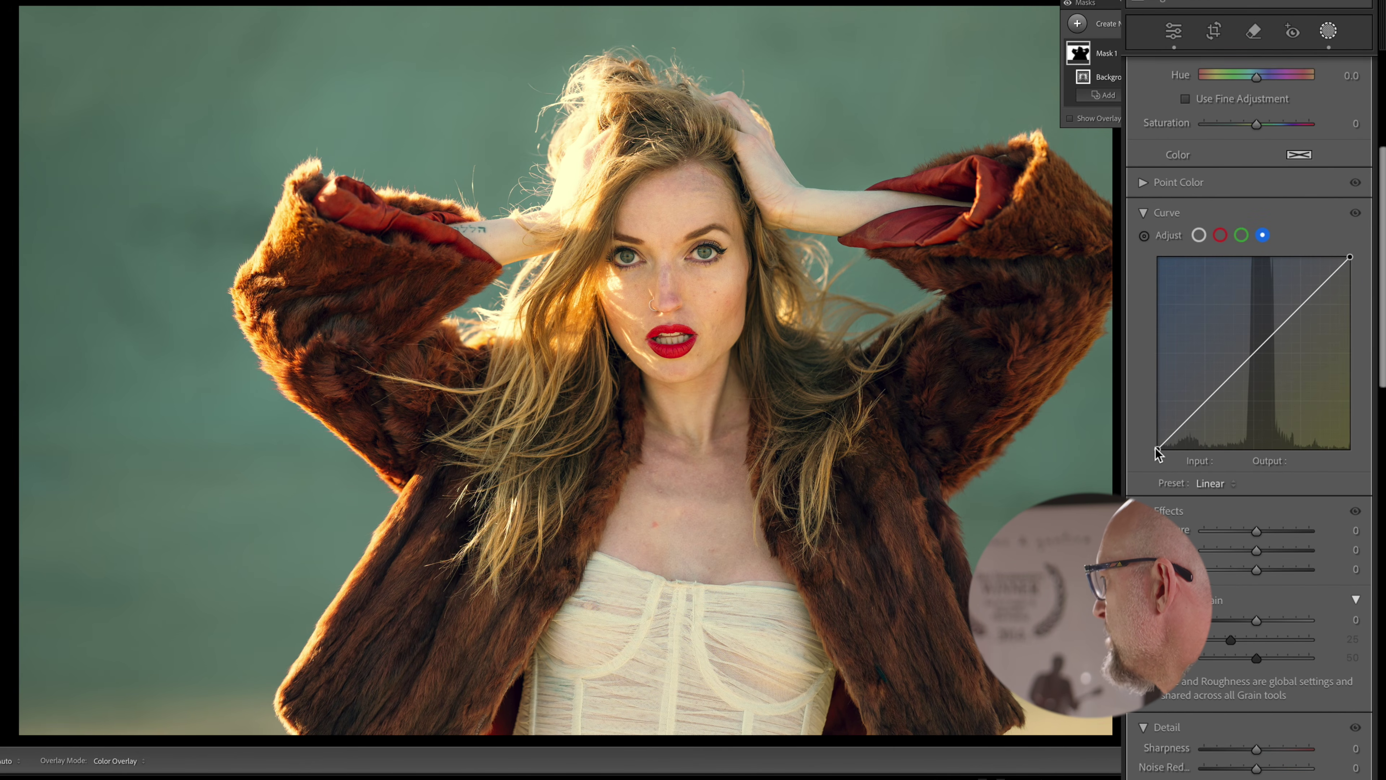
left_click_drag(1157, 447, 1155, 406)
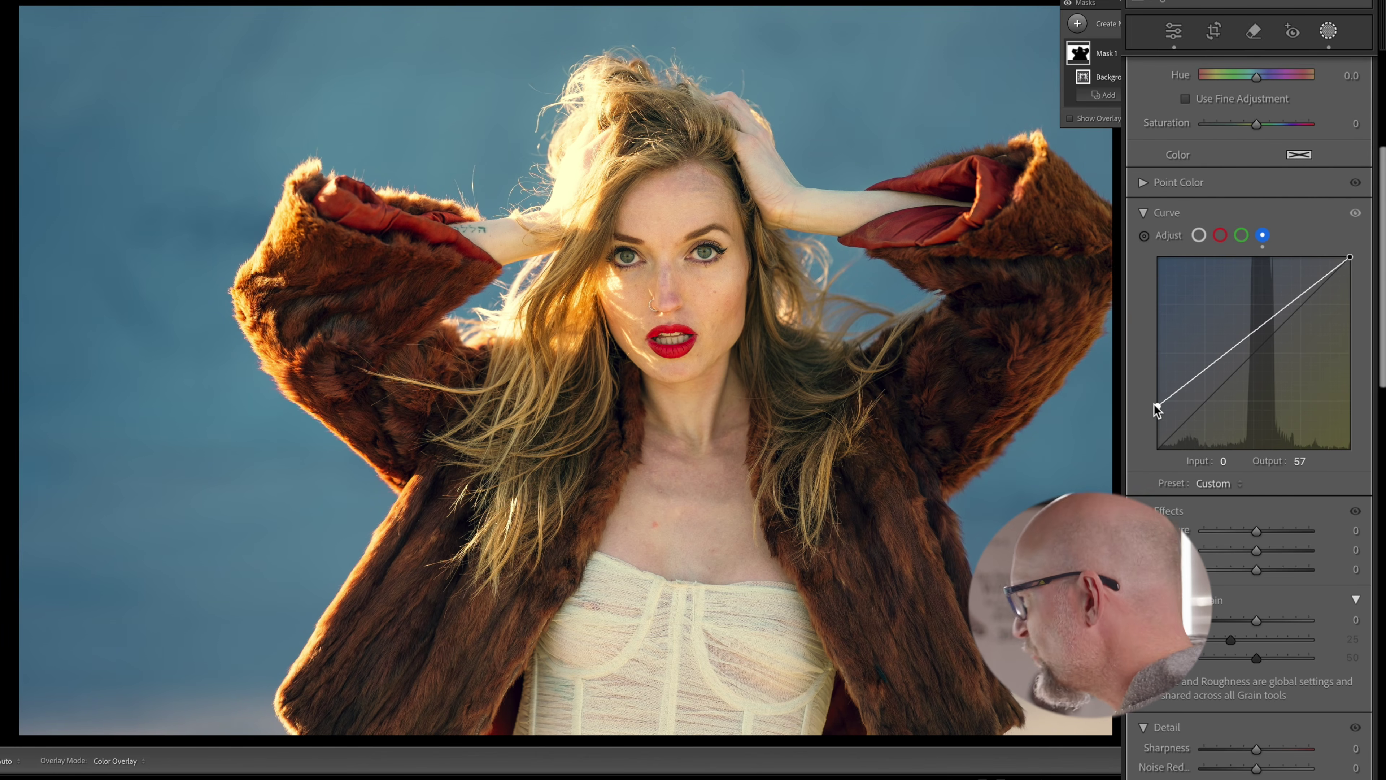
mouse_move(1155, 404)
left_mouse_down()
mouse_move(1157, 390)
mouse_move(1146, 427)
left_mouse_up()
left_click(1219, 235)
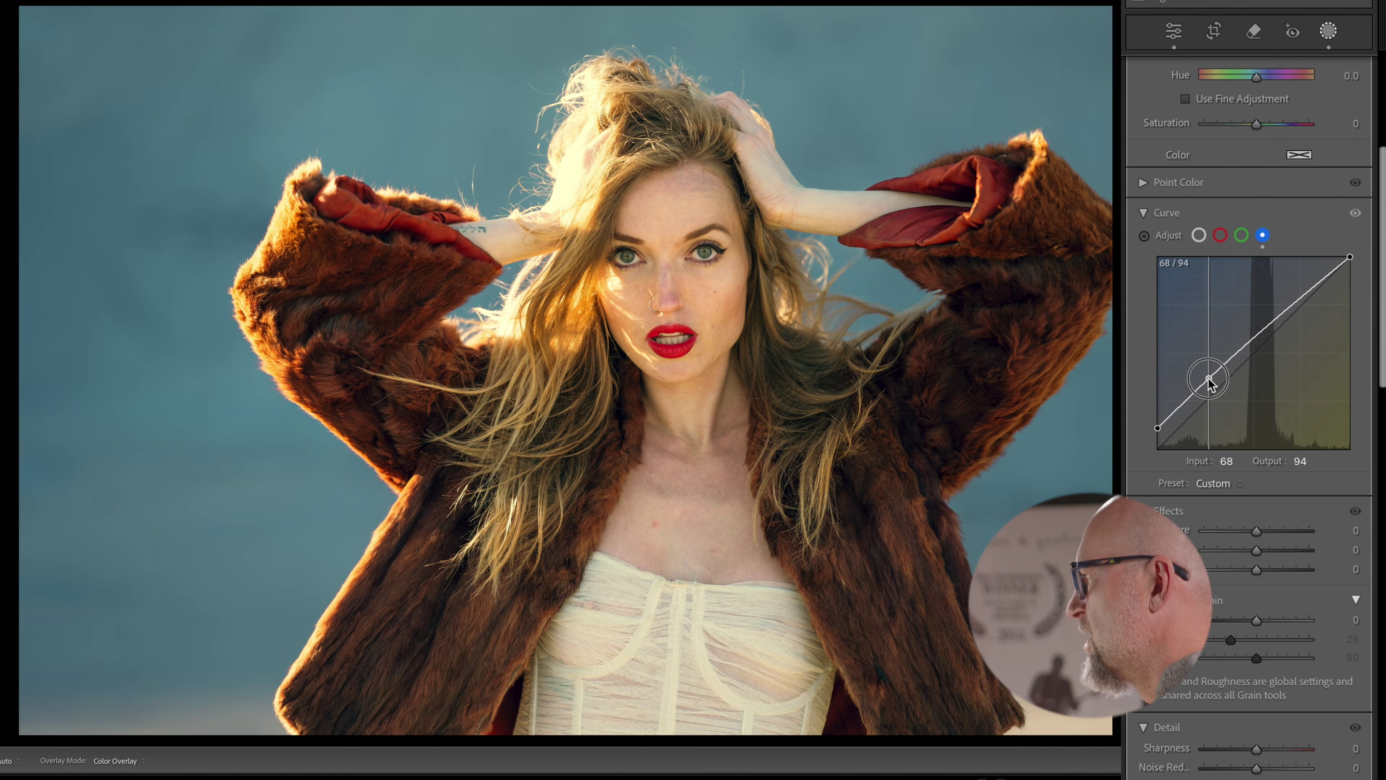
Step: Lower the background mask's highlights to −45 and leave masking
scroll(1244, 273, "up", 6)
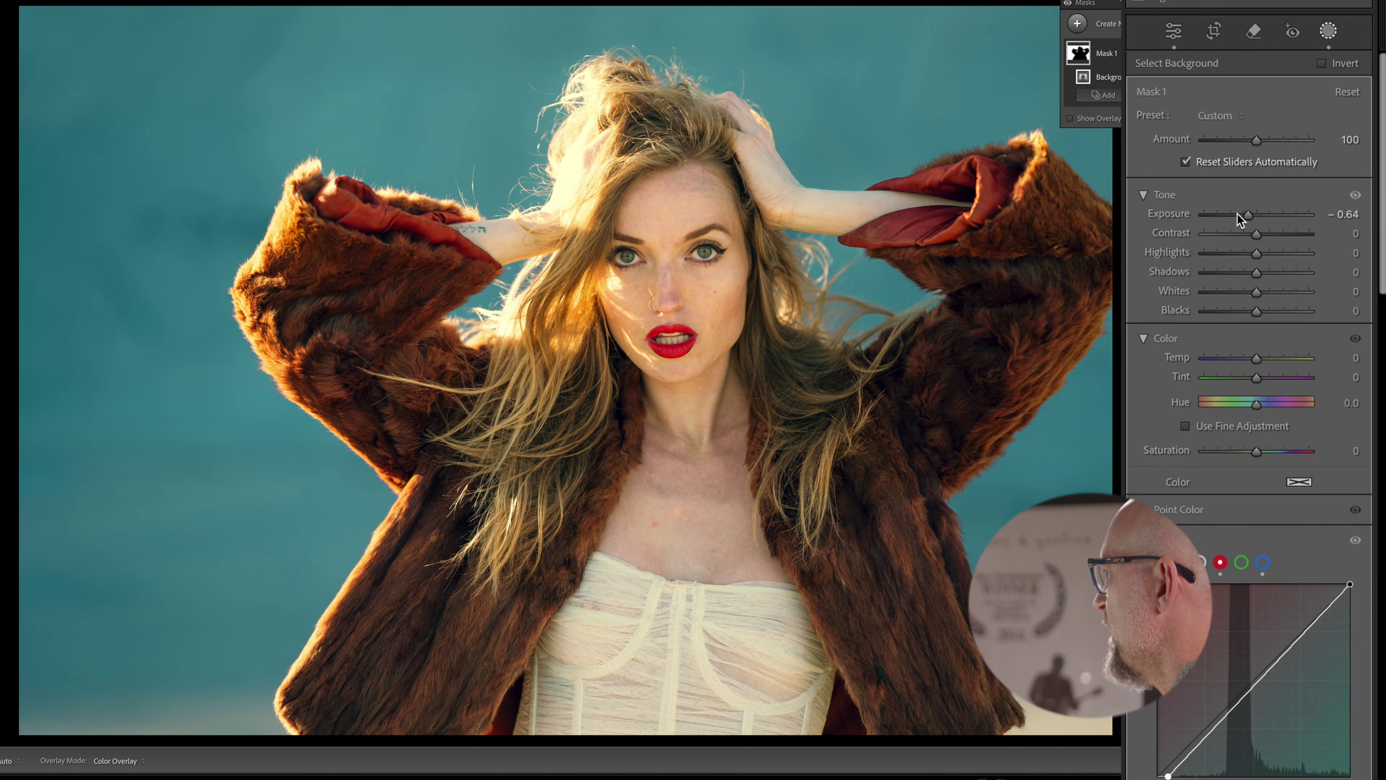
left_click_drag(1254, 254, 1232, 261)
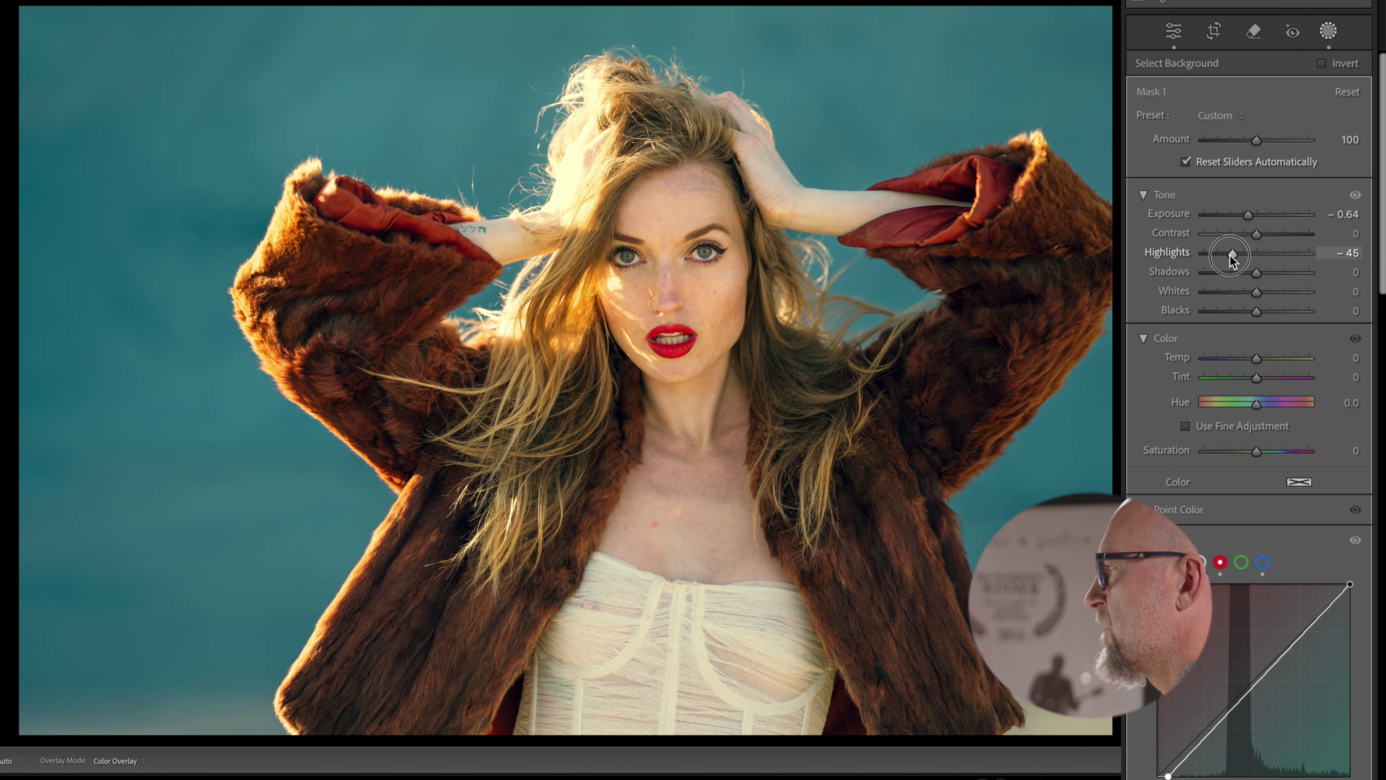
left_click_drag(1230, 255, 1230, 254)
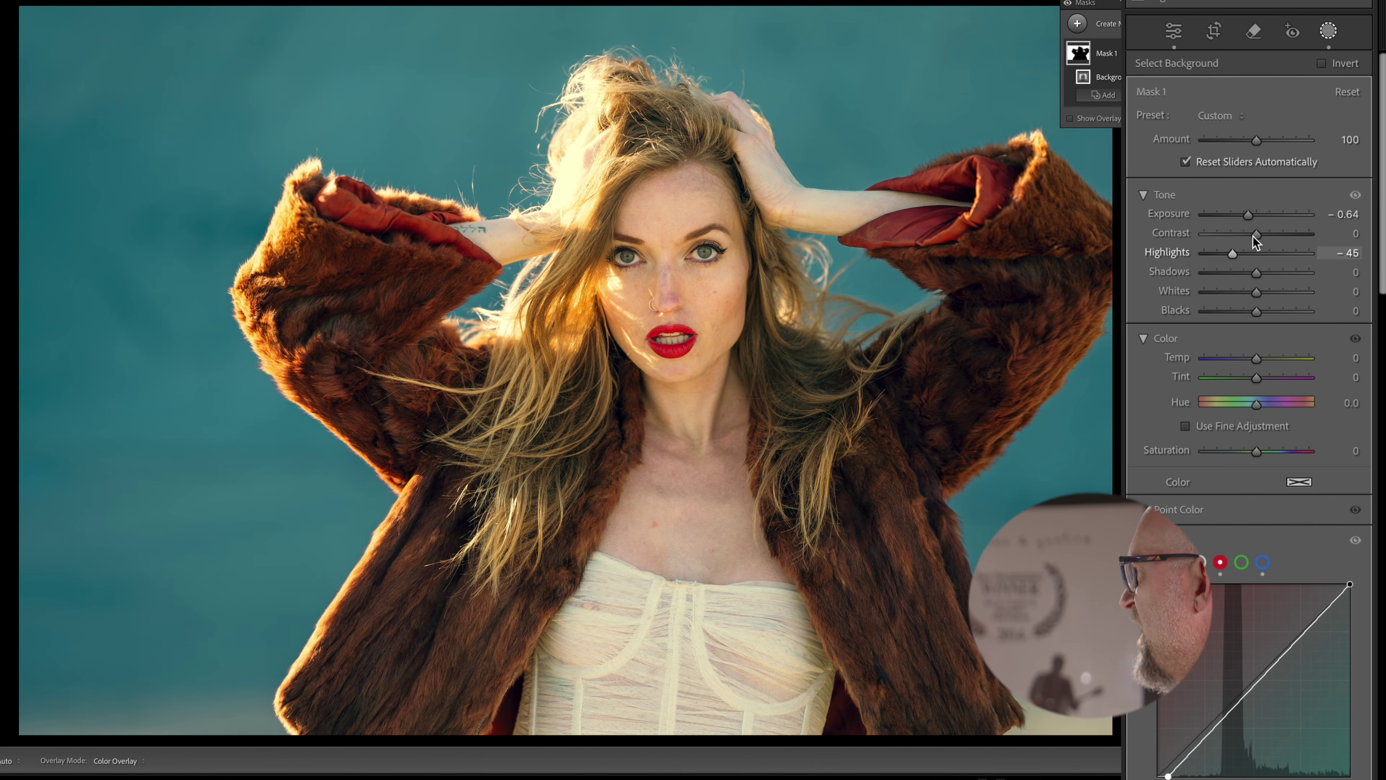
left_click(1329, 30)
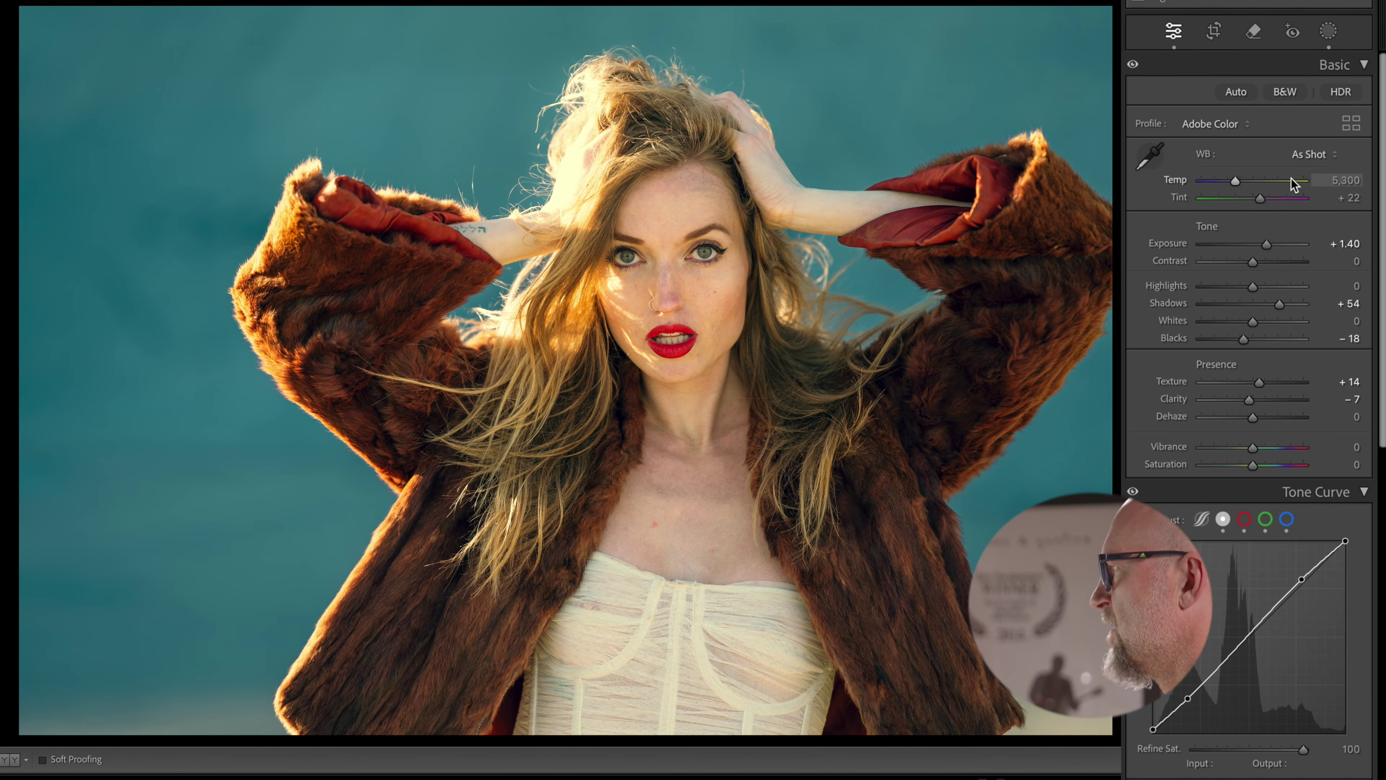
Step: Set the whole portrait's highlights to −63 and shadows to +60
left_click_drag(1247, 287, 1218, 288)
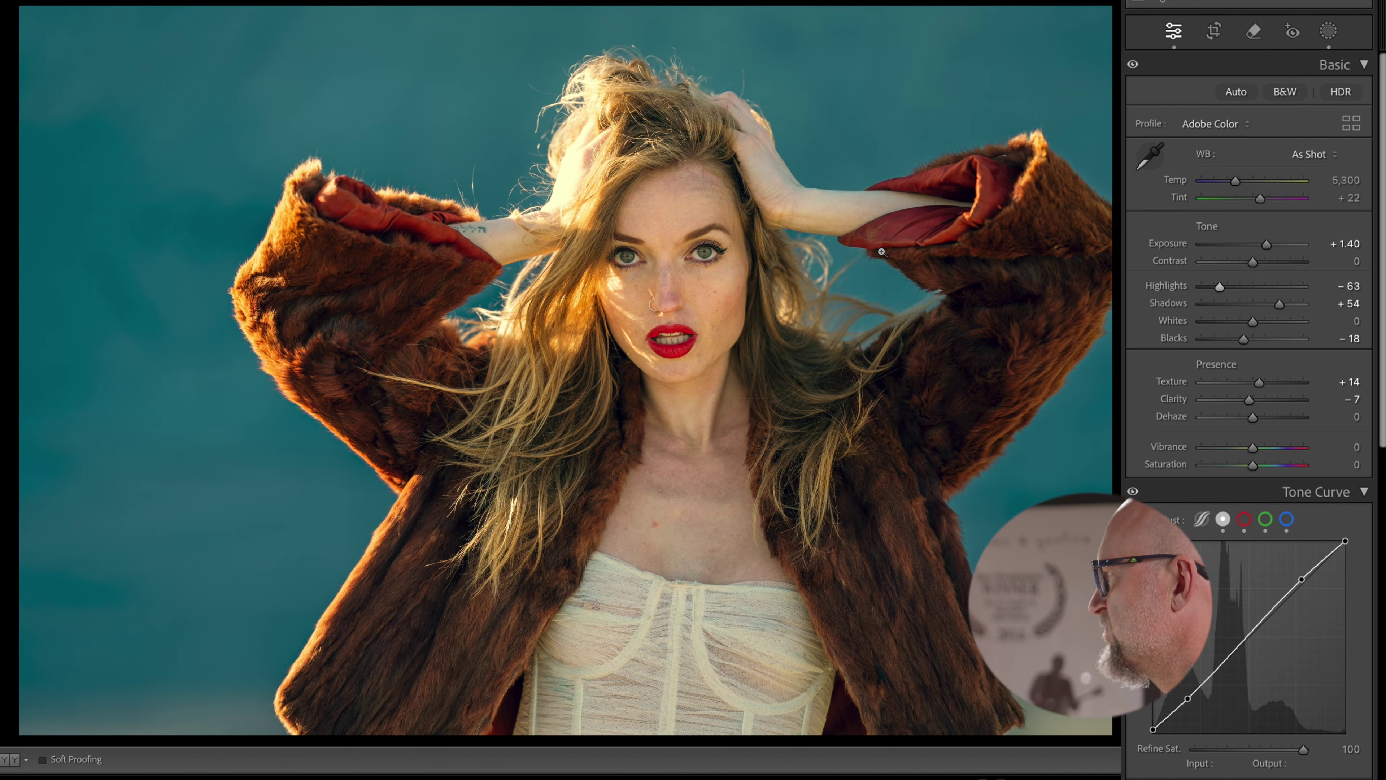
left_click_drag(1275, 303, 1284, 306)
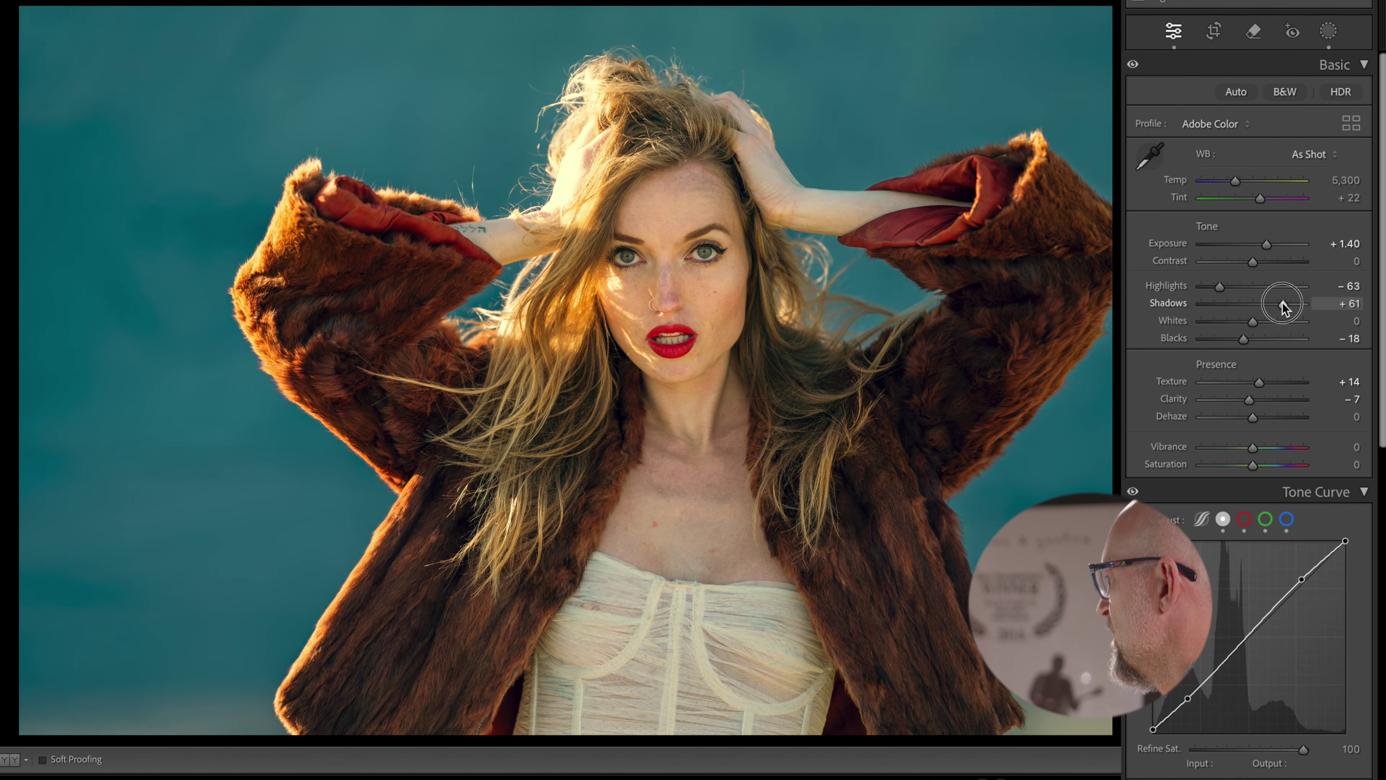
Step: Remove the dark spot on the cheek beside the nose with the generative Remove tool at size 4
left_click(665, 267)
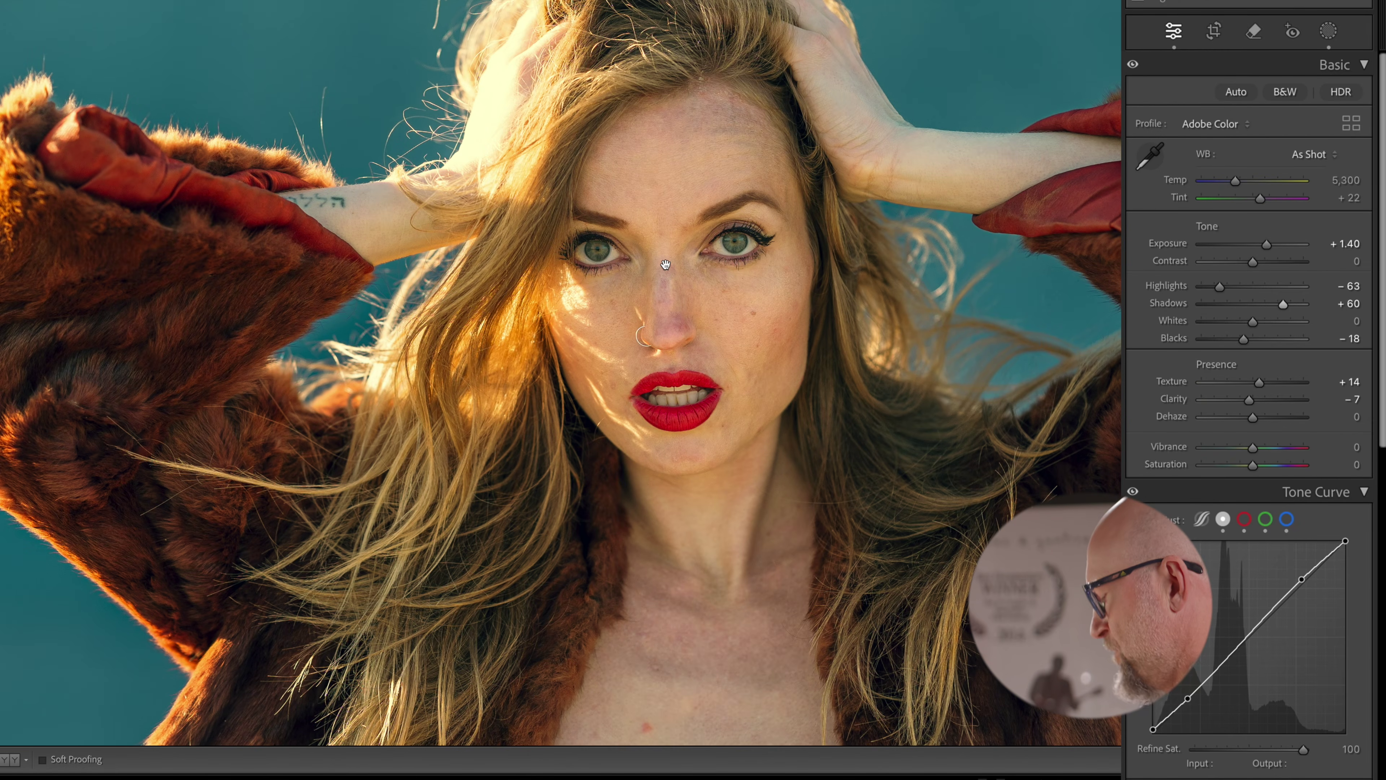
key("super+equal")
left_click_drag(779, 231, 612, 334)
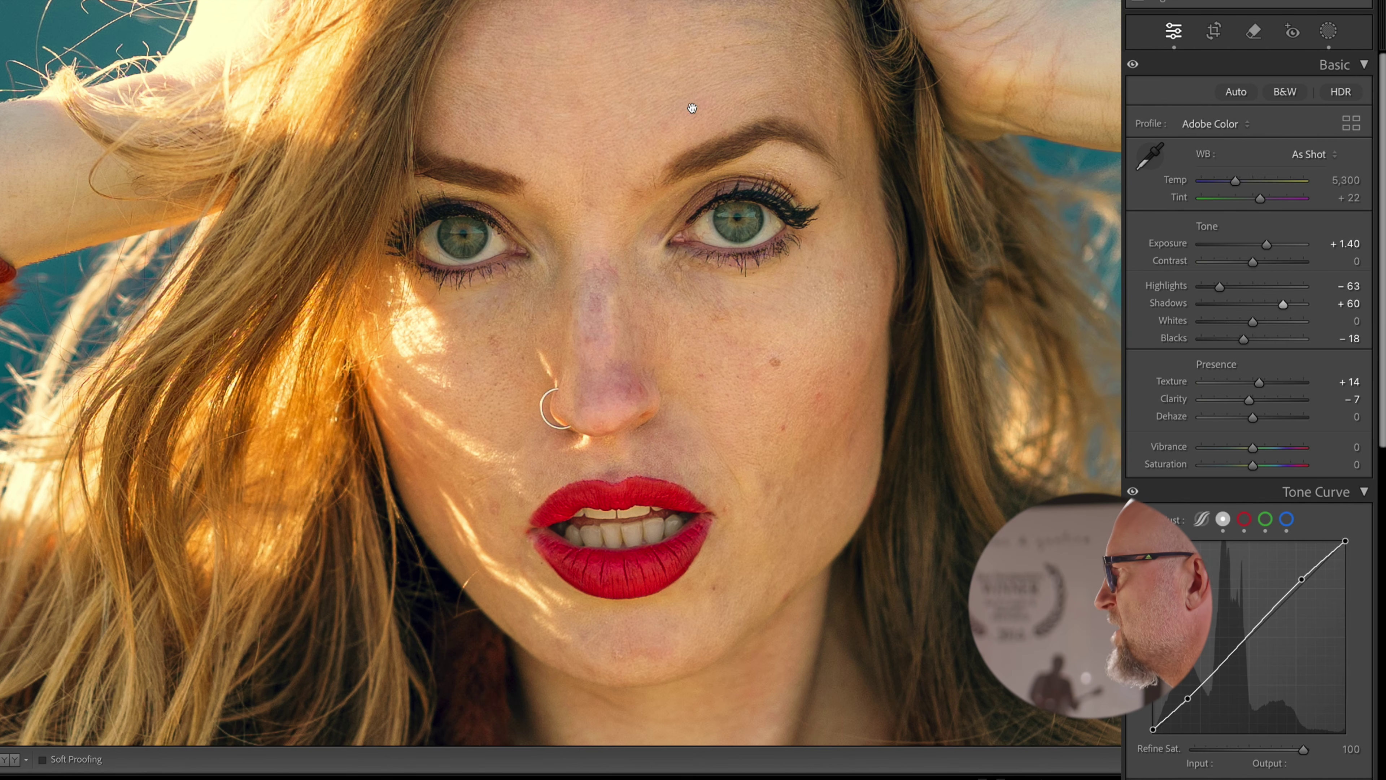
left_click_drag(691, 235, 695, 289)
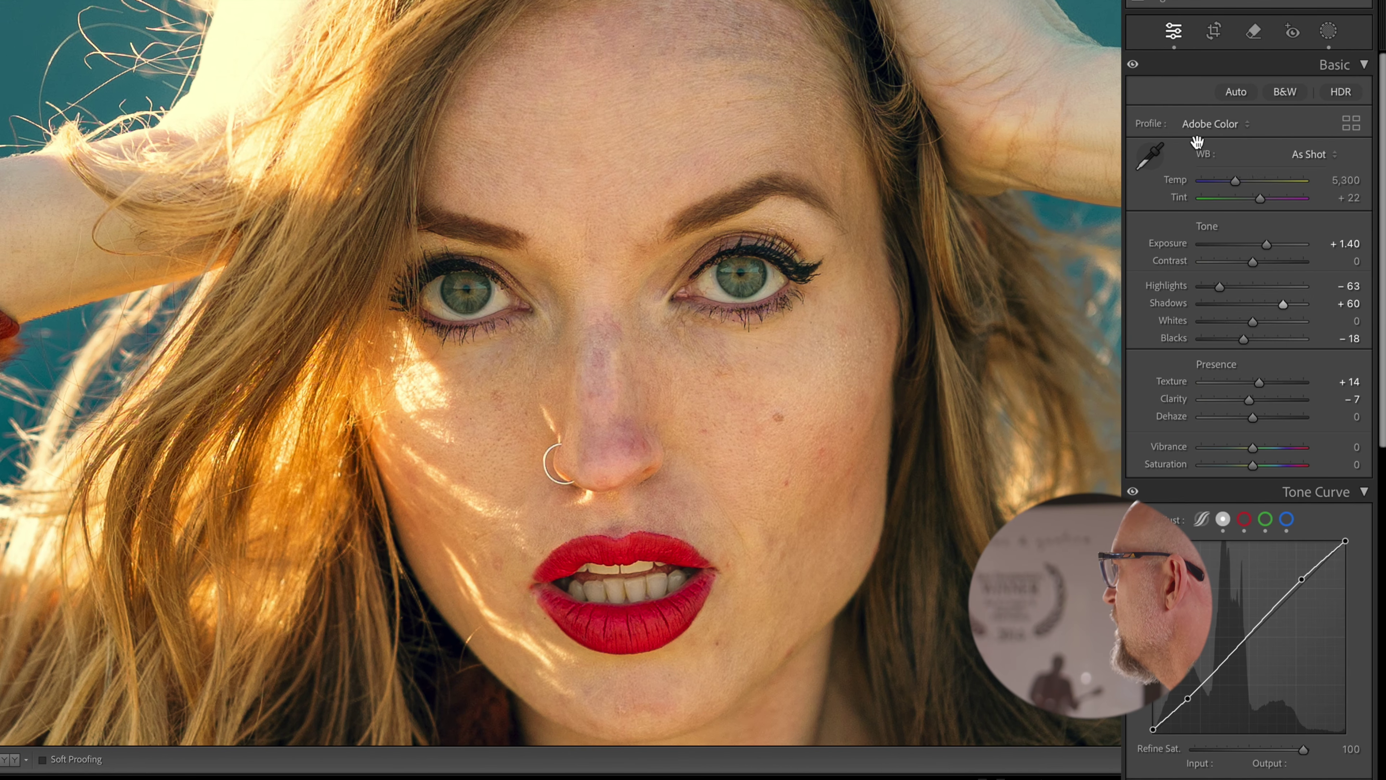
left_click(1253, 33)
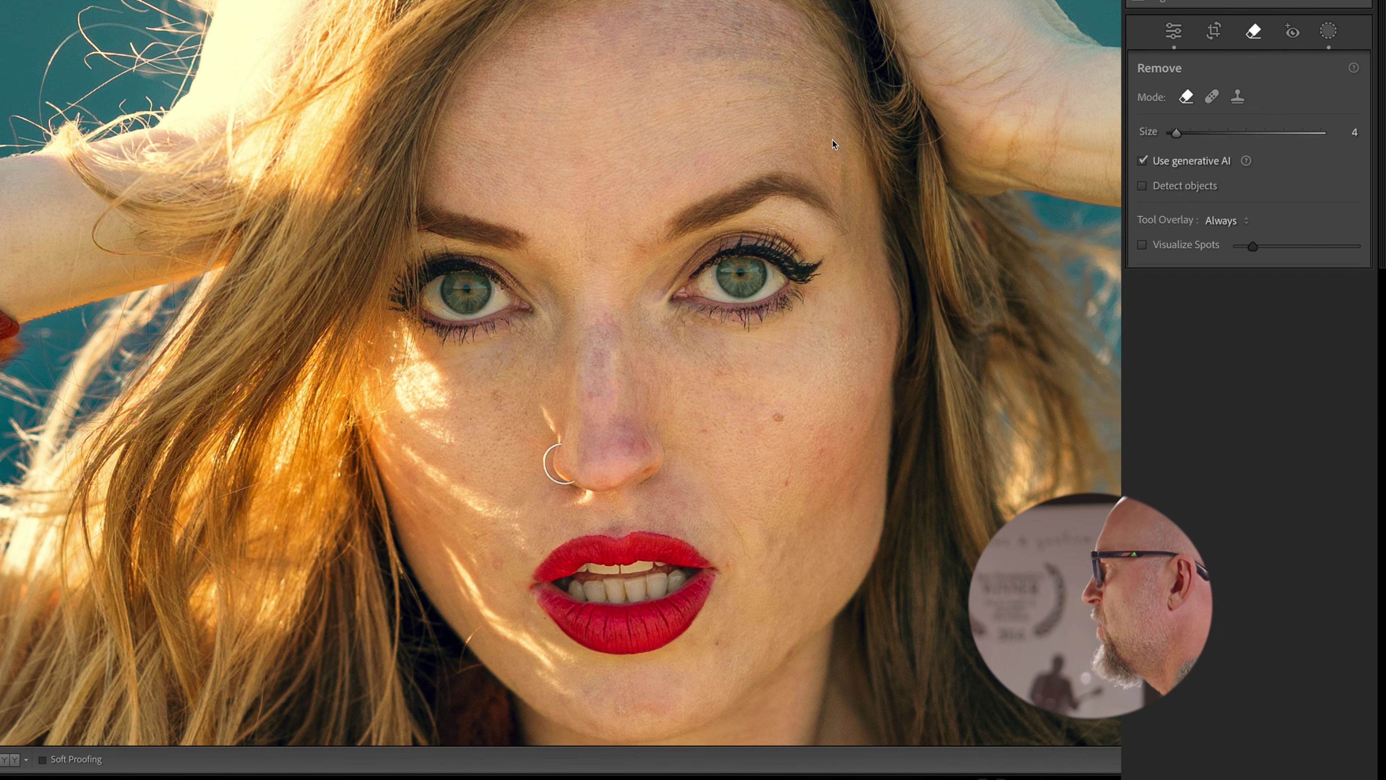
left_click(778, 419)
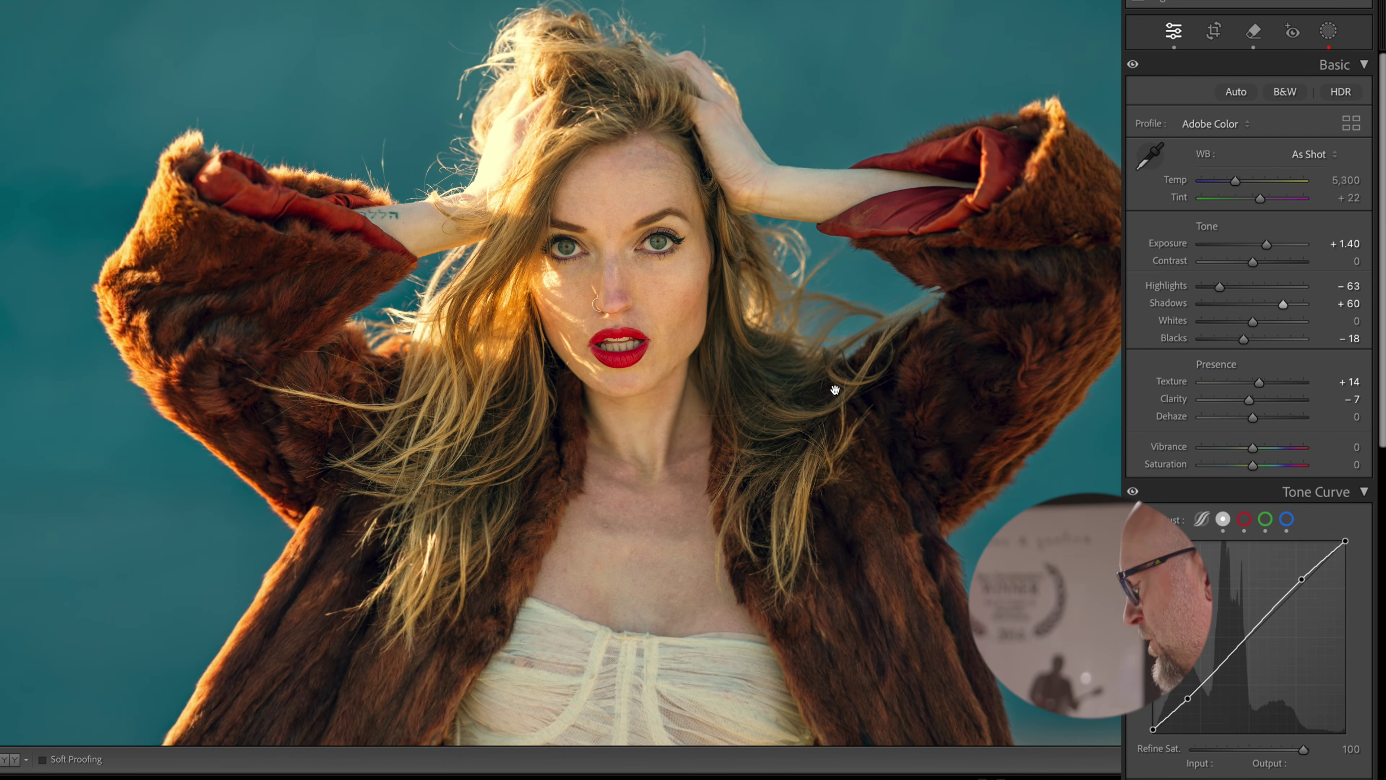
Step: Compare the edited fur-coat portrait with its original version several times
key("backslash")
key("backslash")
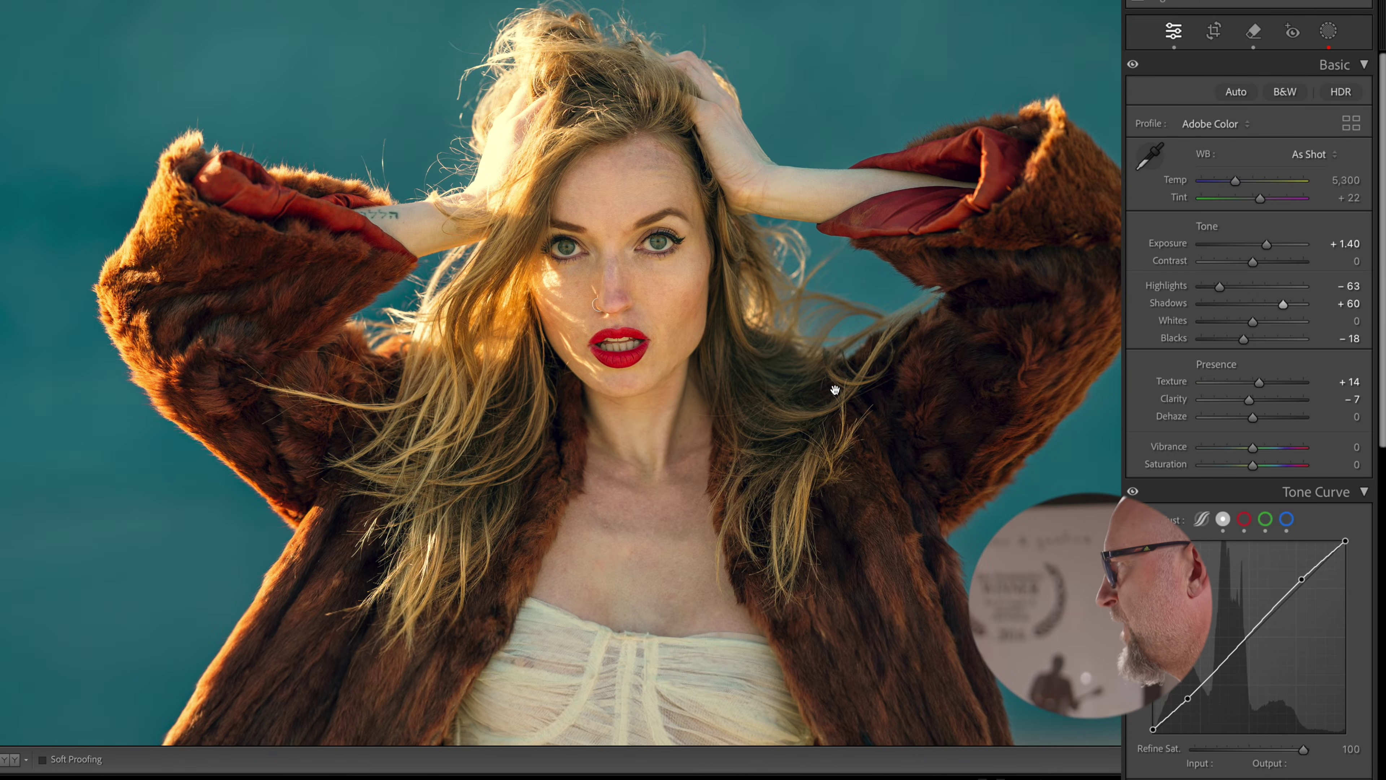
key("backslash")
key("backslash")
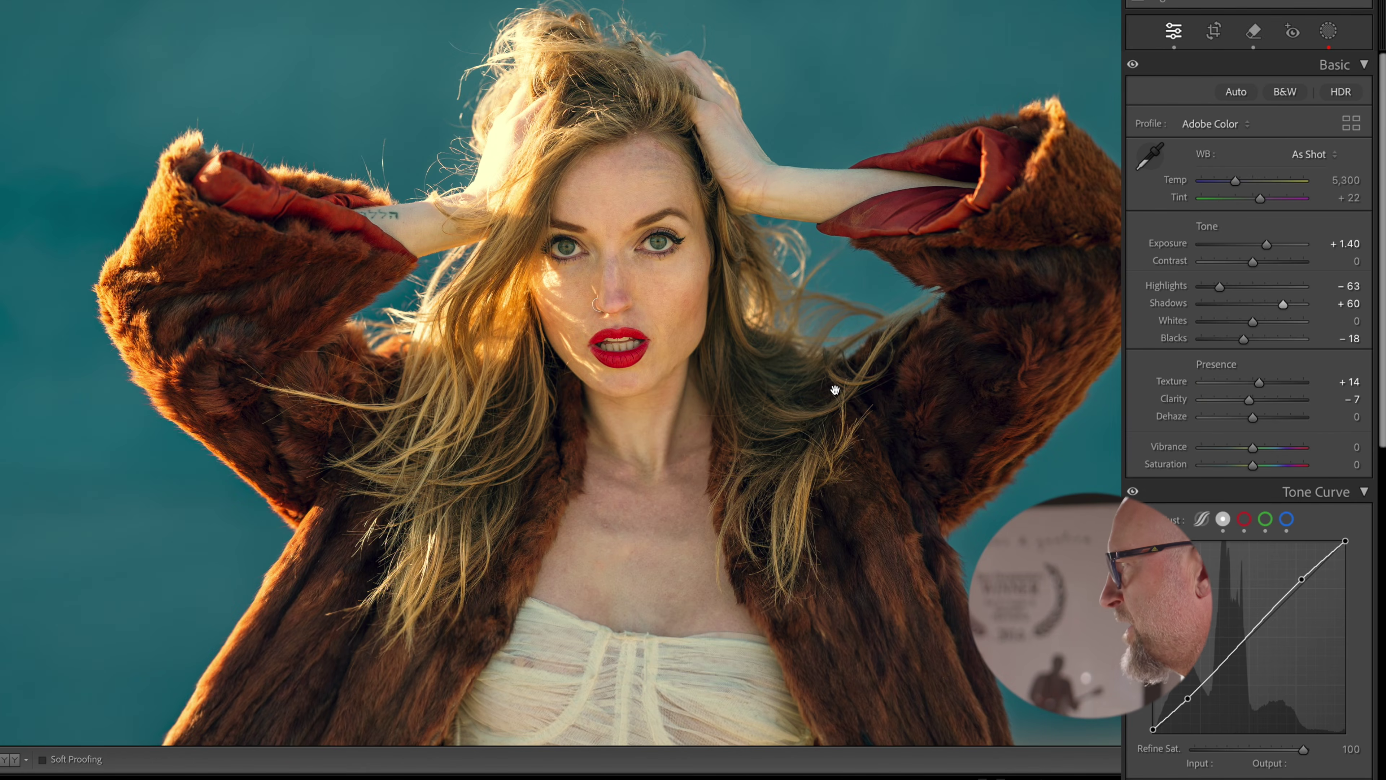
key("backslash")
key("backslash")
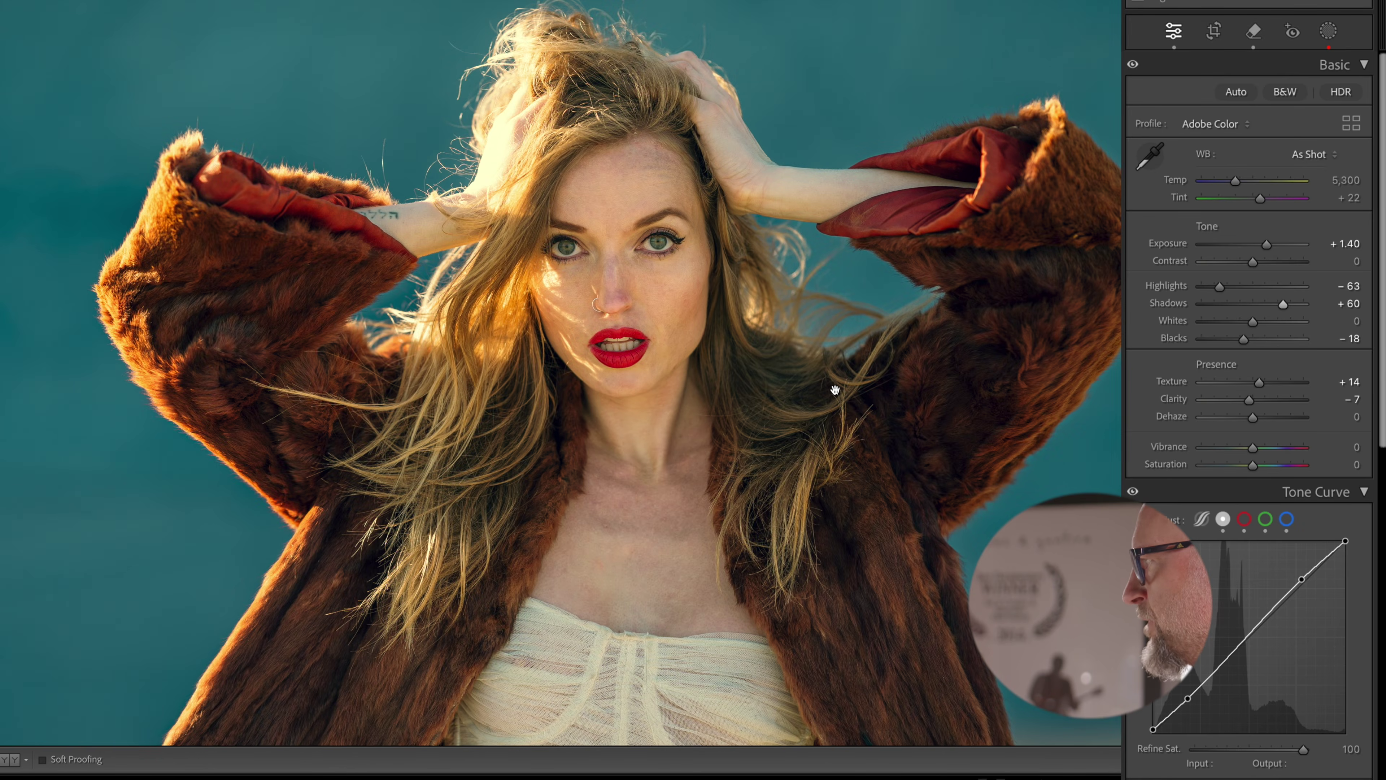
Step: Add a brush mask with the Soften Skin preset, size 9.0 and feather 87, and paint over the forehead and cheeks
left_click(1327, 31)
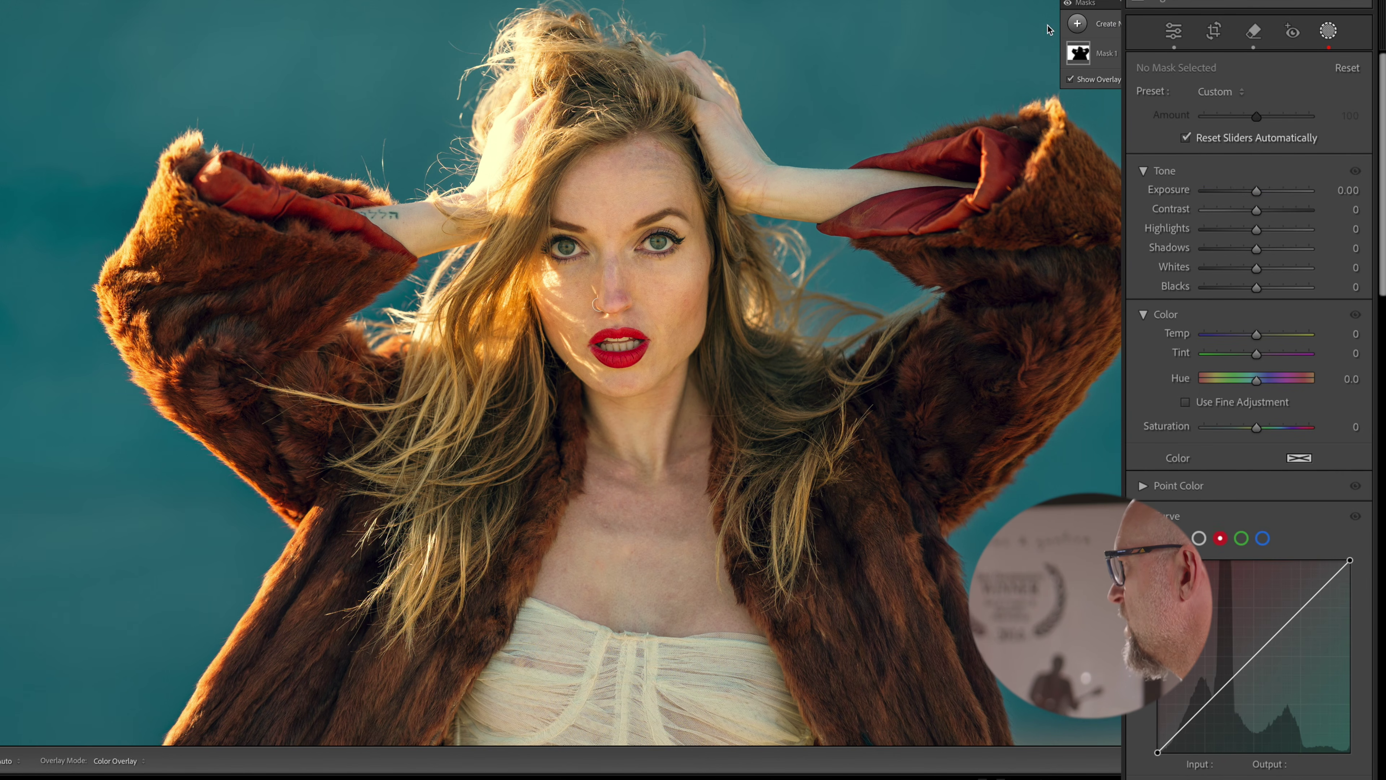
left_click(1079, 23)
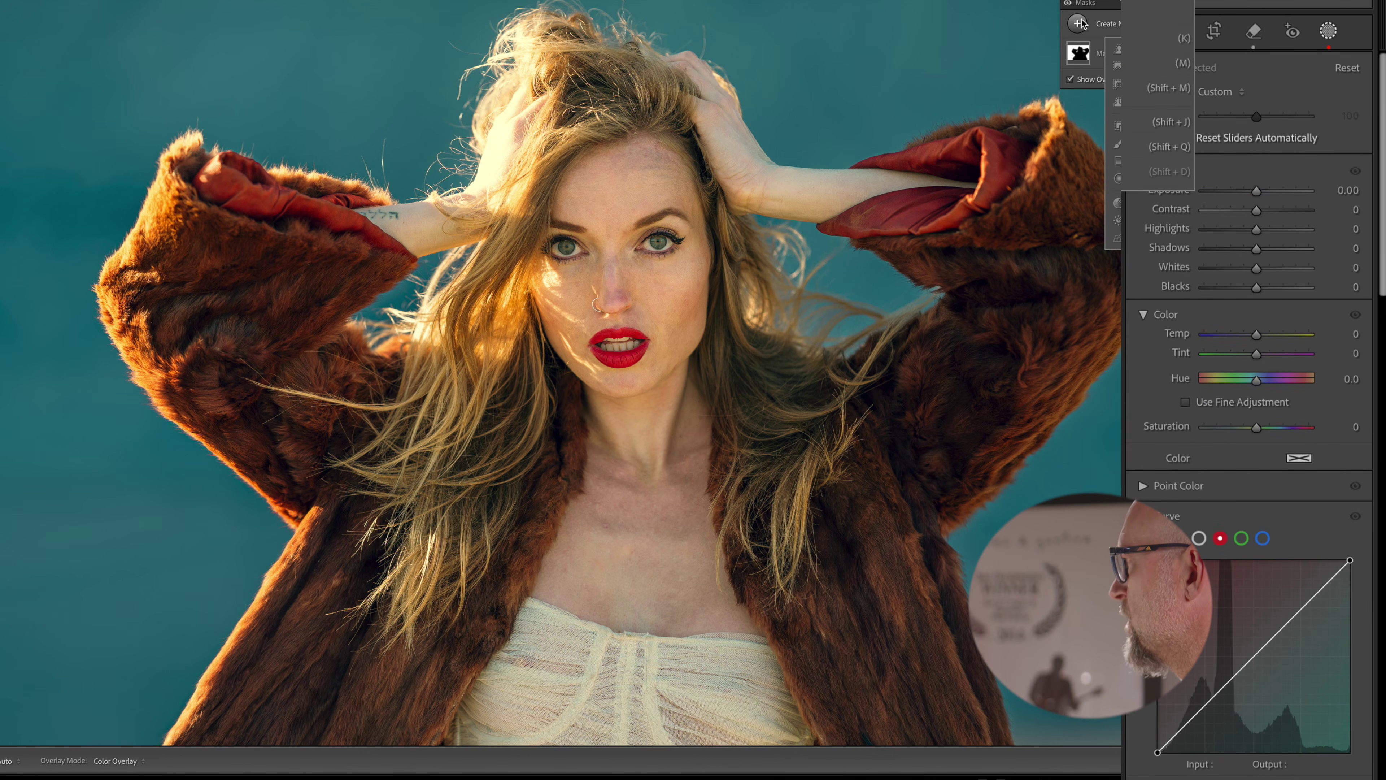
key("k")
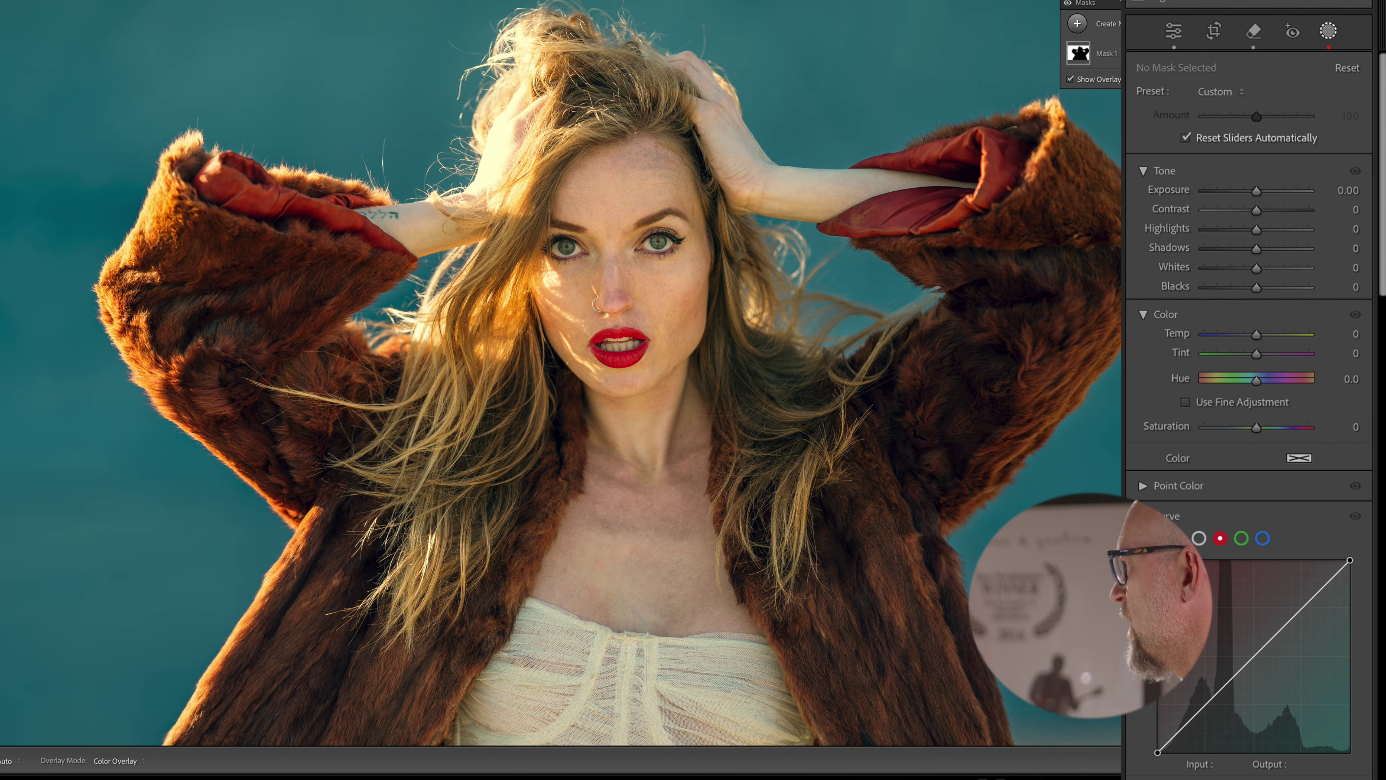
left_click(1218, 232)
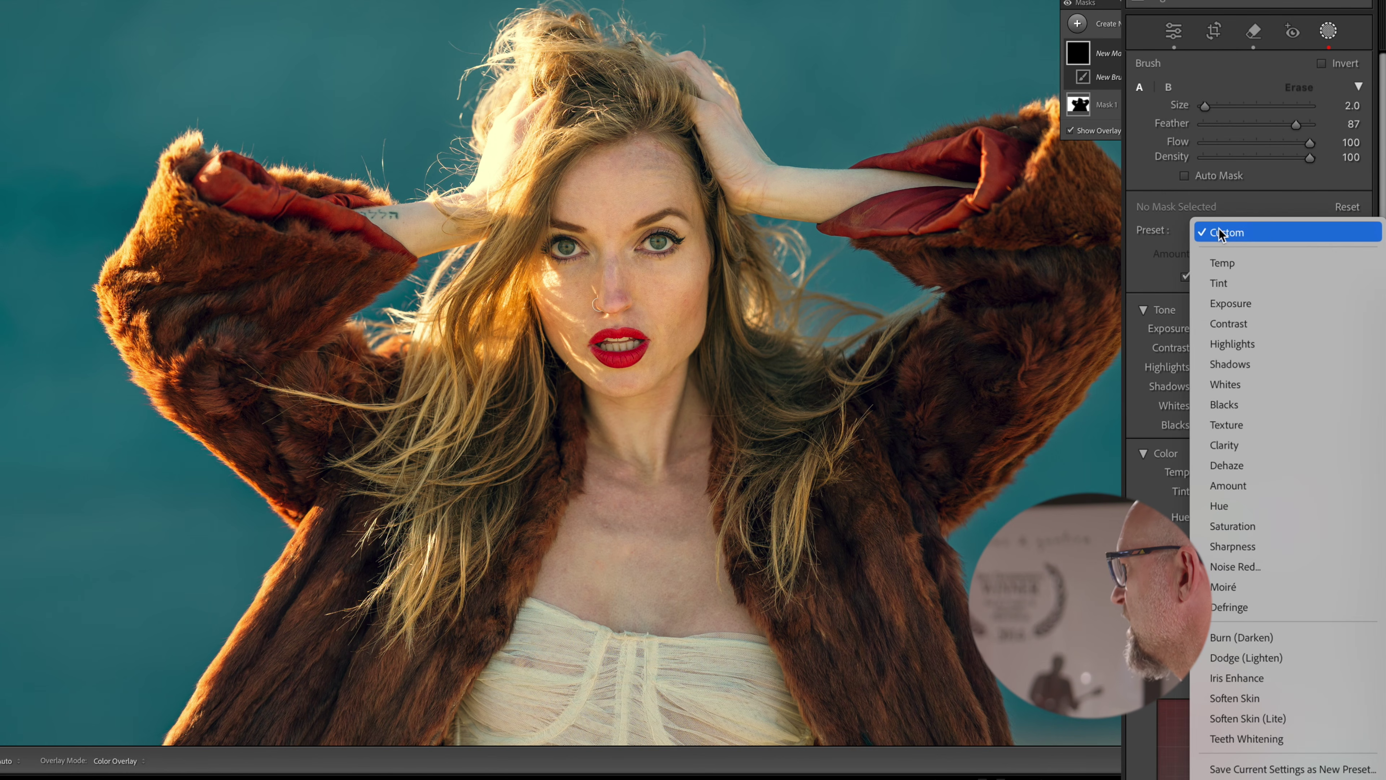
key("Escape")
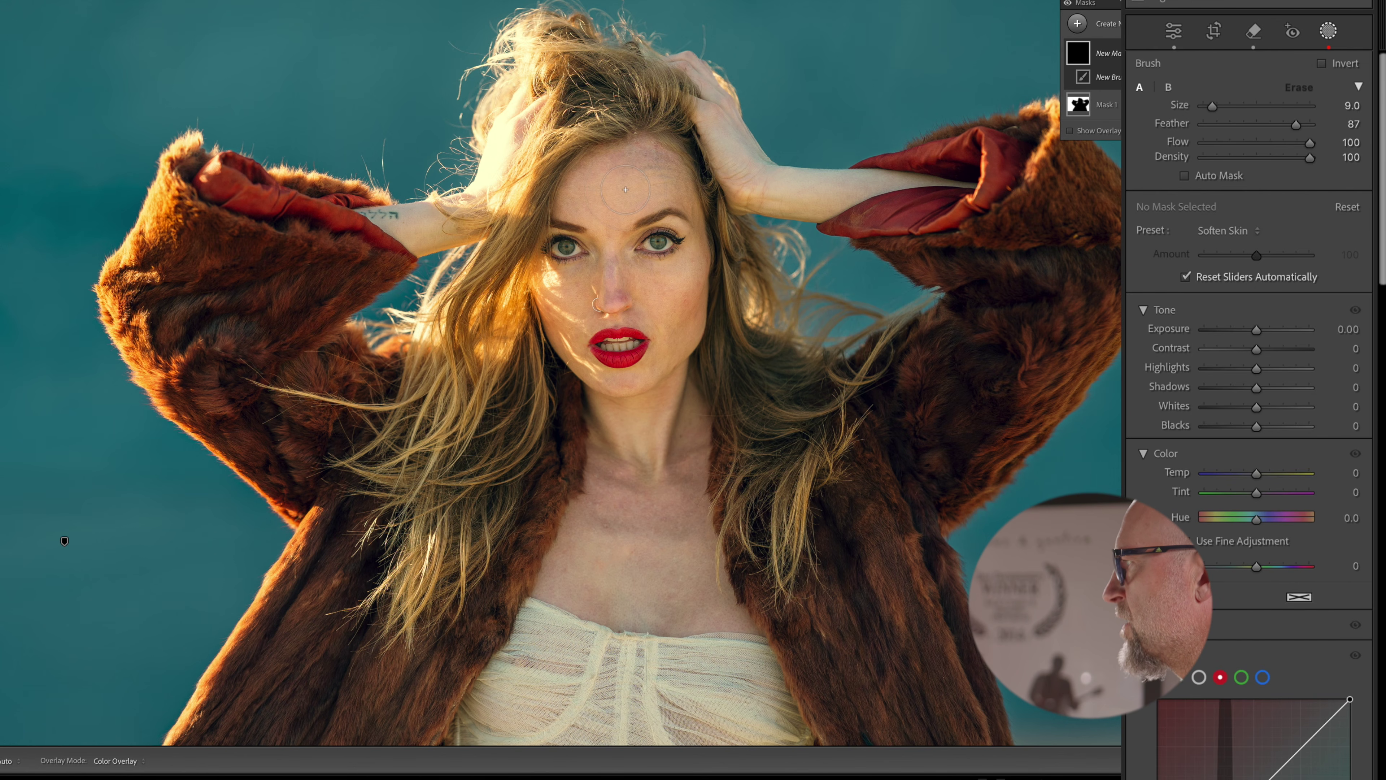
left_click_drag(633, 174, 583, 216)
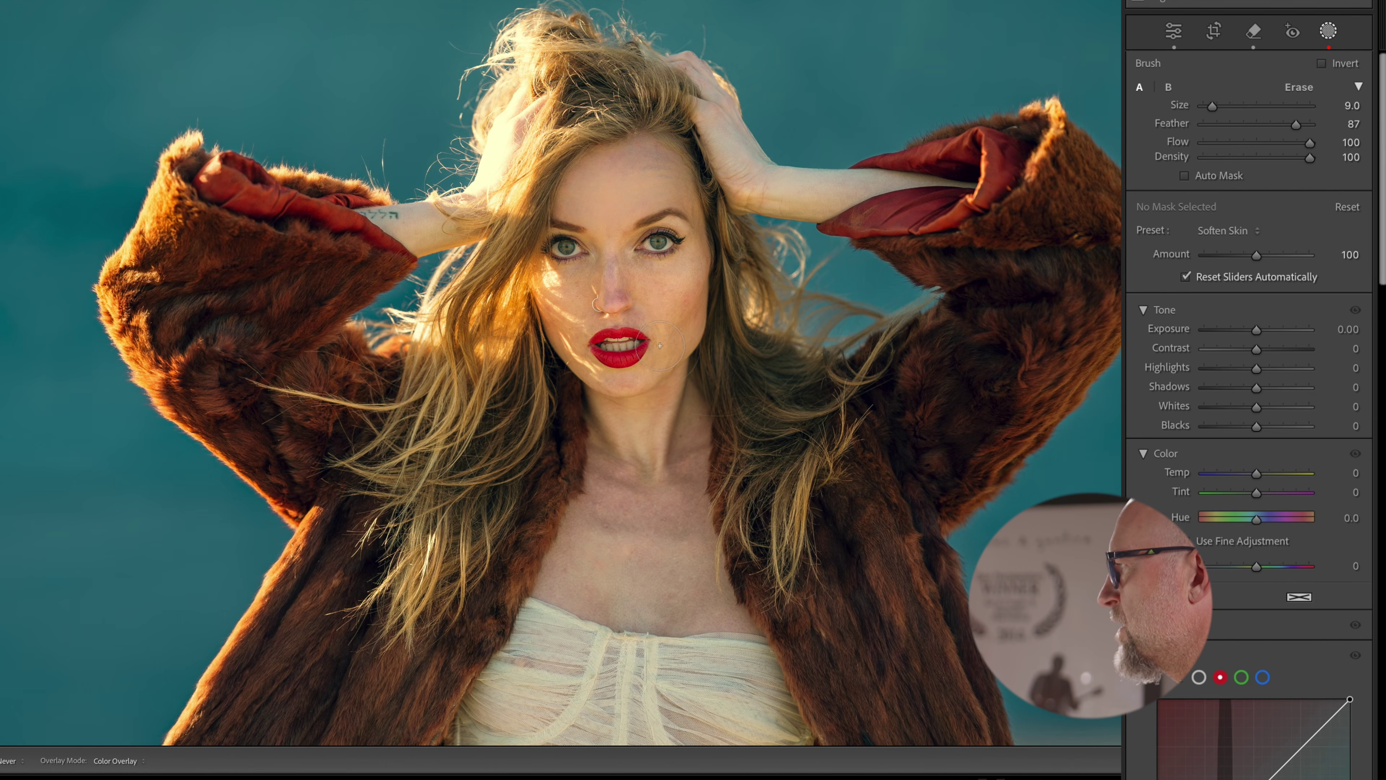
key("h")
left_click(567, 320)
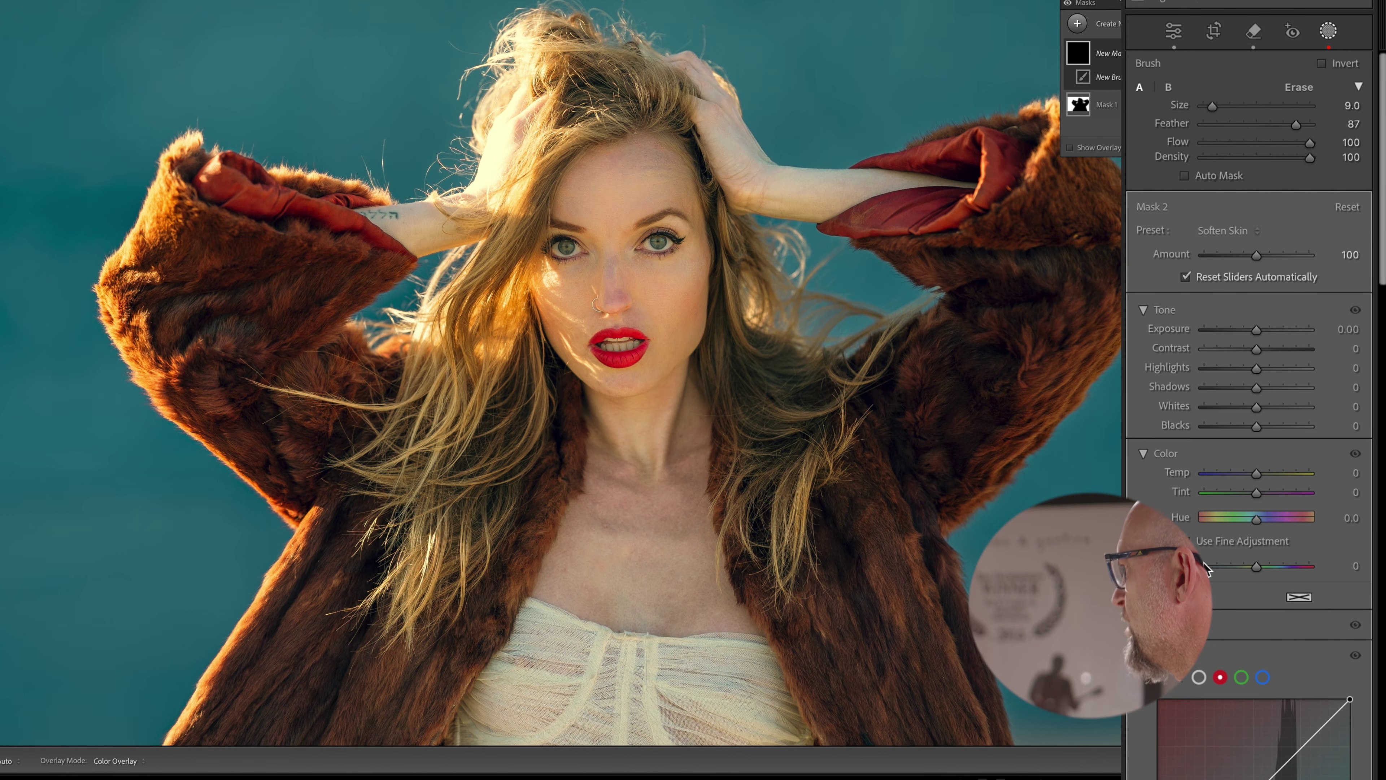
Step: Reduce the skin-softening effect by setting the brush mask's clarity to −41, and leave masking
scroll(1179, 534, "down", 2)
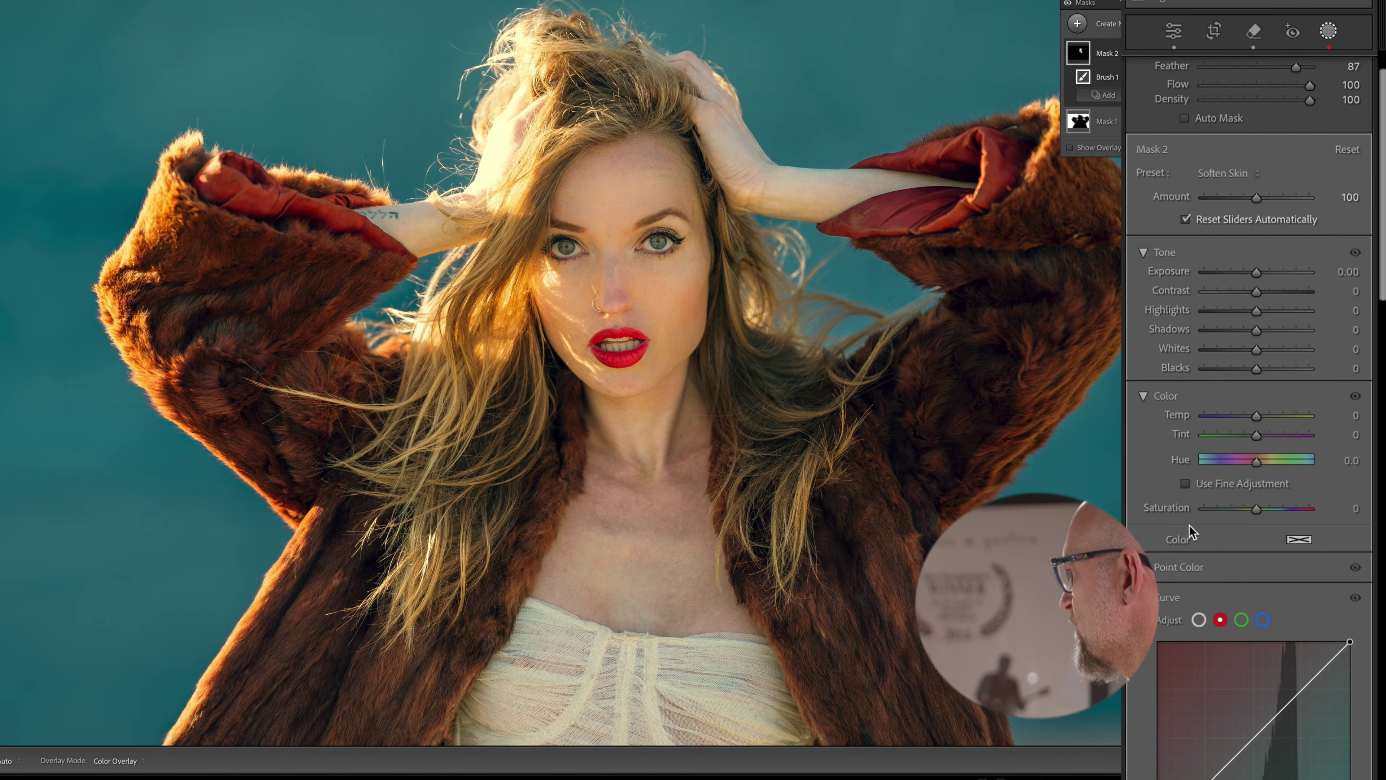
left_click(1147, 586)
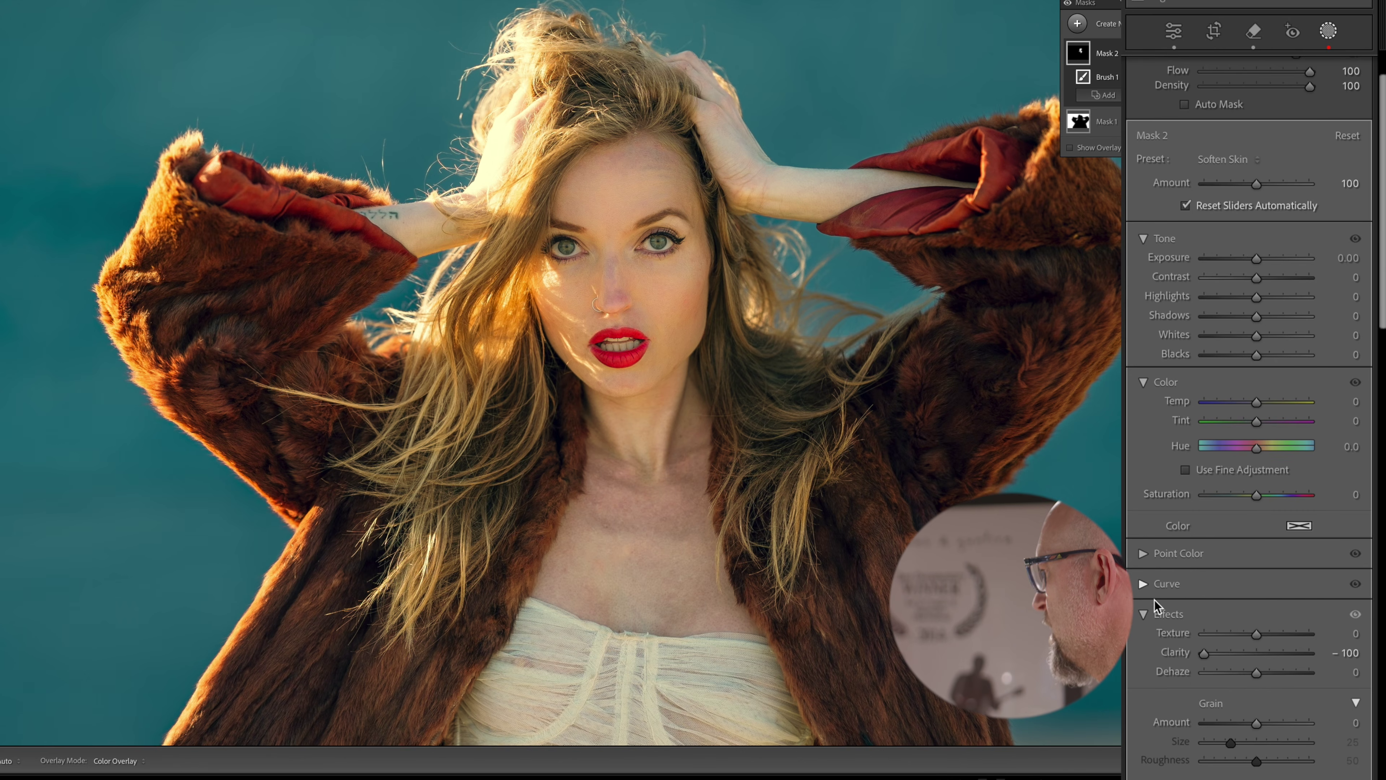
left_click(1204, 654)
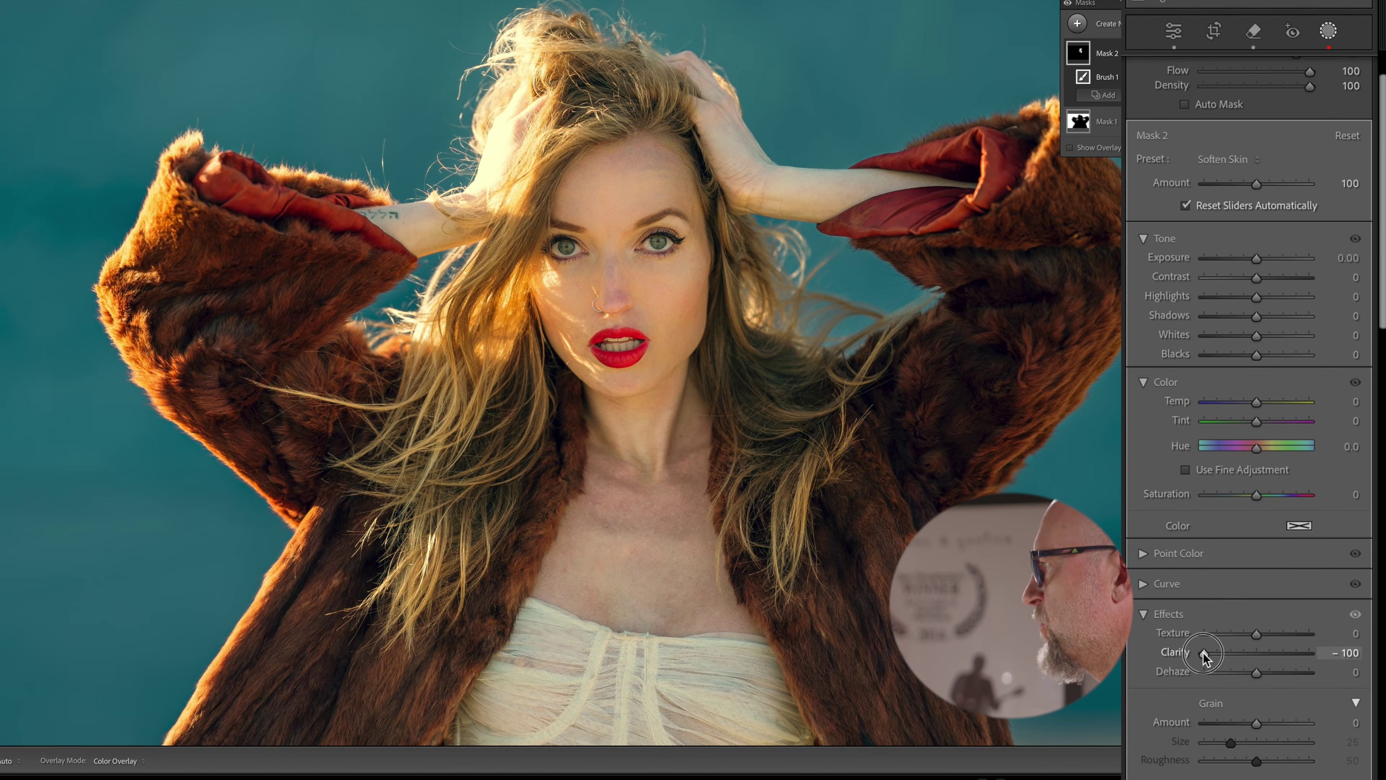
left_click_drag(1203, 654, 1235, 658)
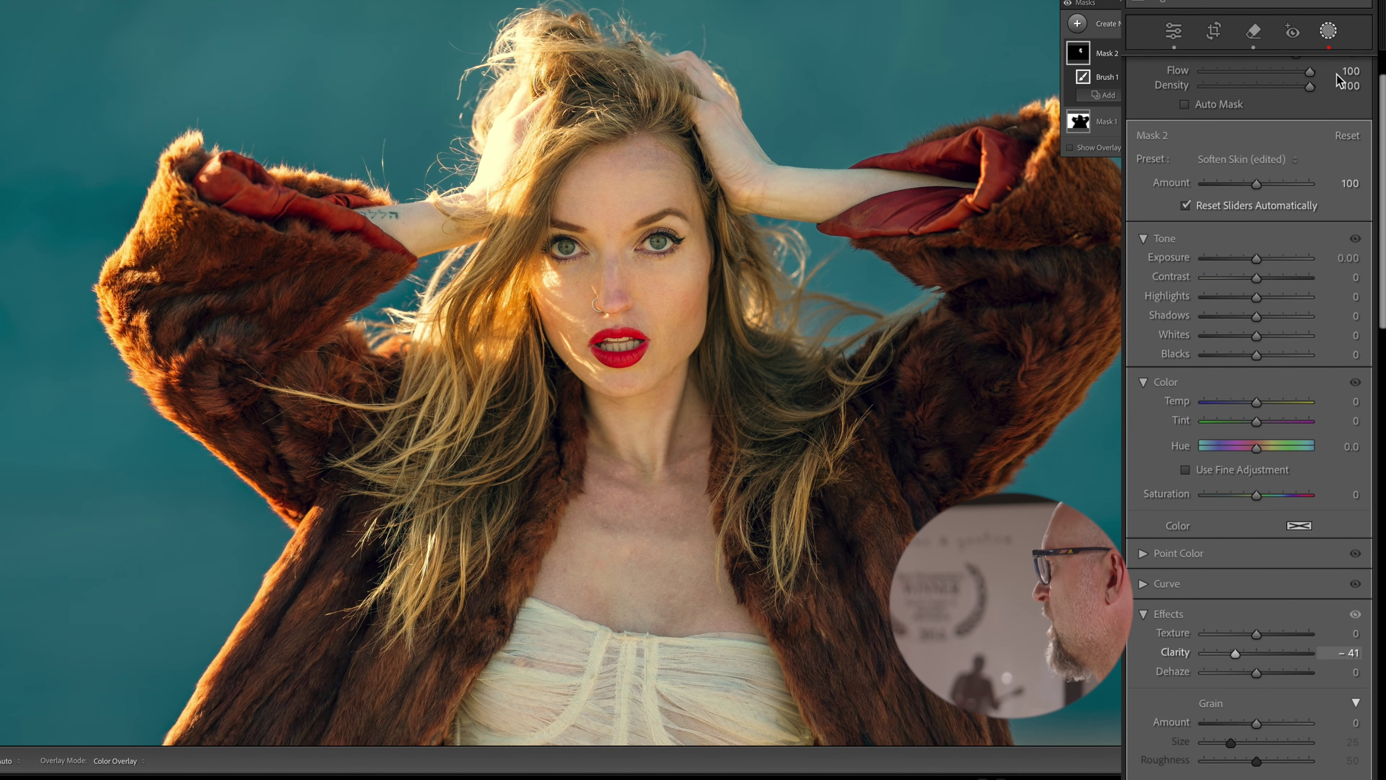
left_click(1328, 31)
Step: Apply the WEST black-and-white preset to the fur-hat portrait
left_click(690, 310)
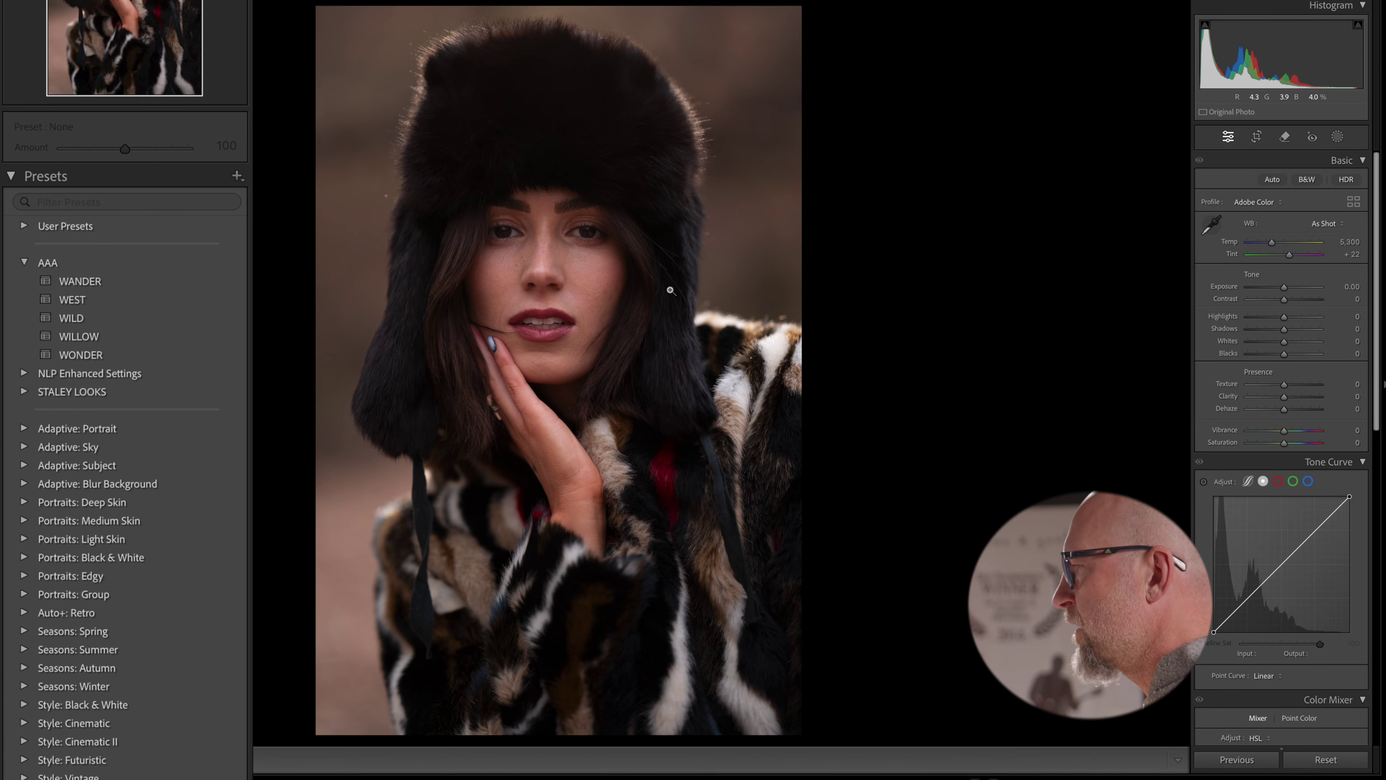
left_click(70, 303)
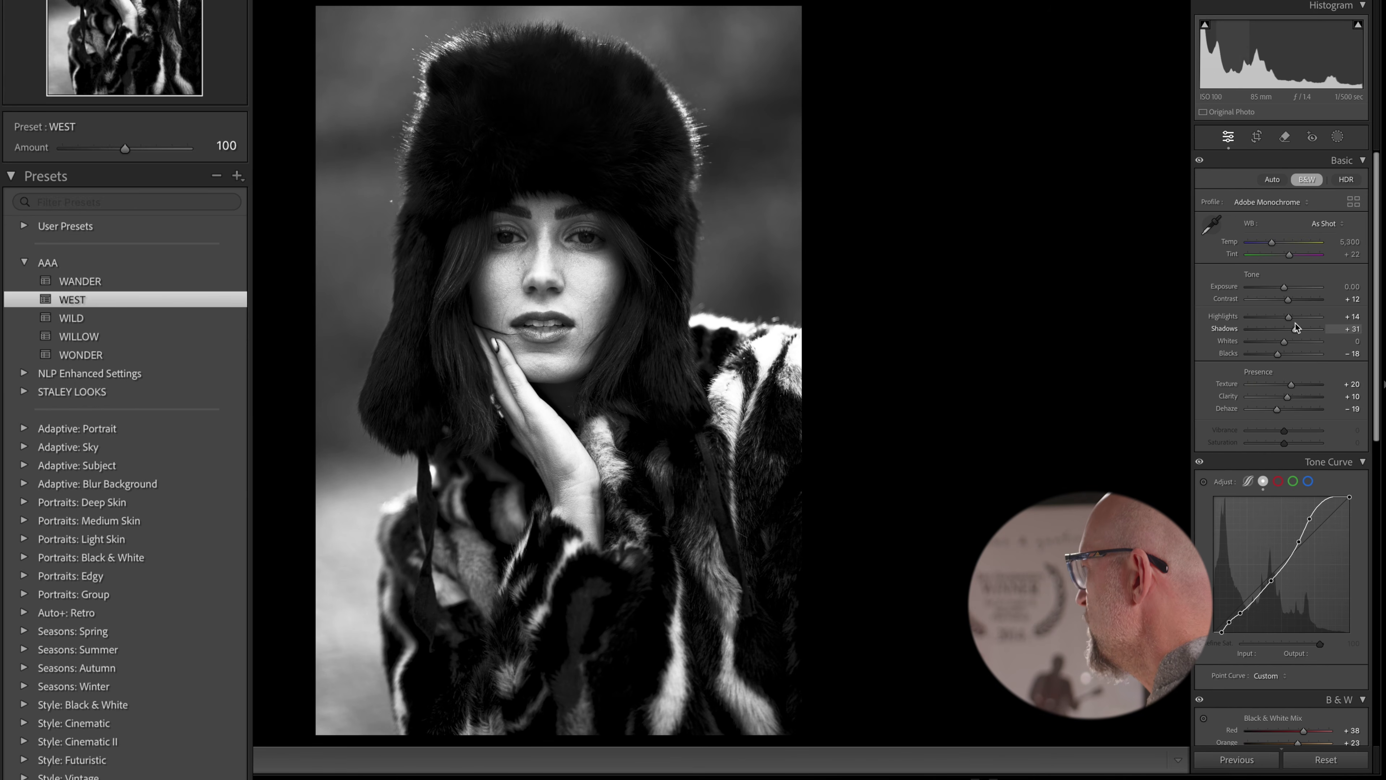
Step: Adjust the fur-hat portrait's tone with shadows at +71, exposure at −0.05 and highlights at −12
left_click_drag(1295, 329, 1288, 301)
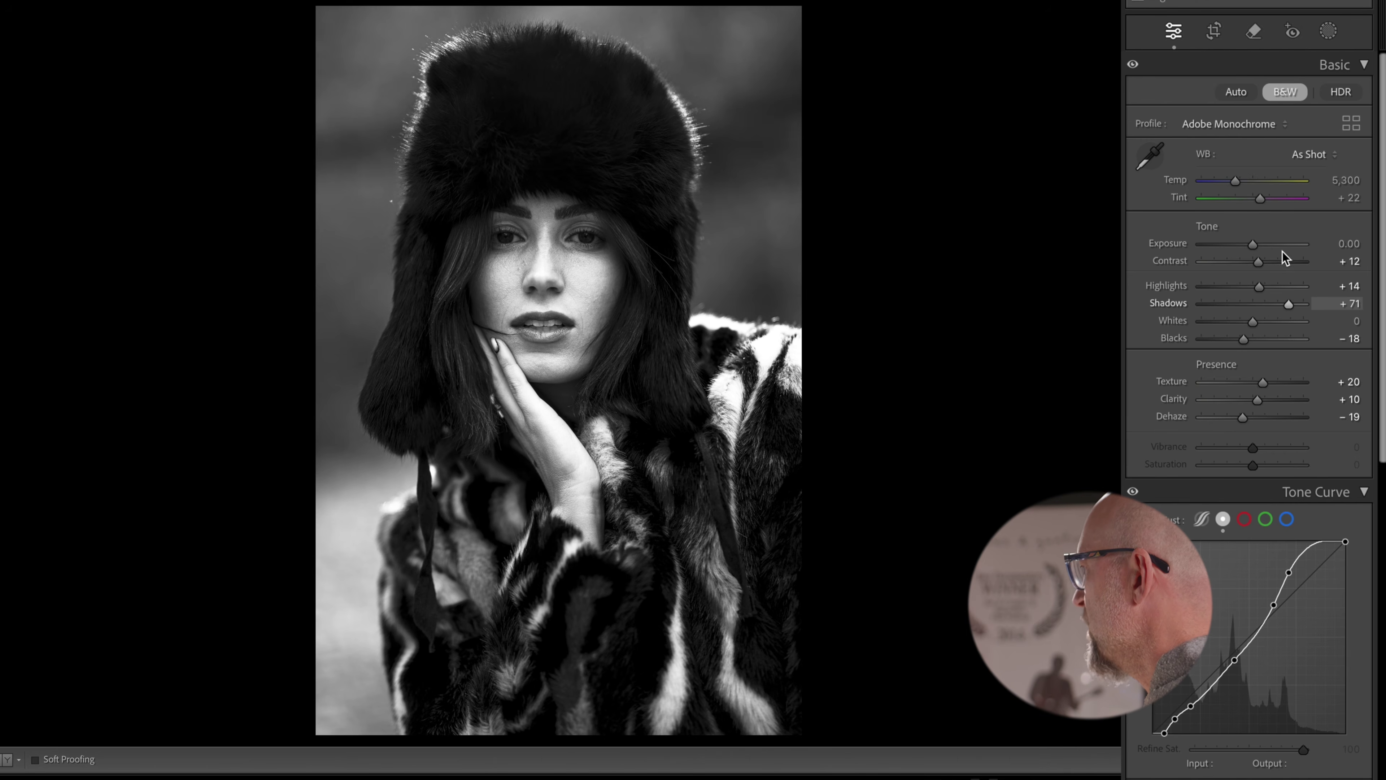
left_click_drag(1251, 244, 1246, 287)
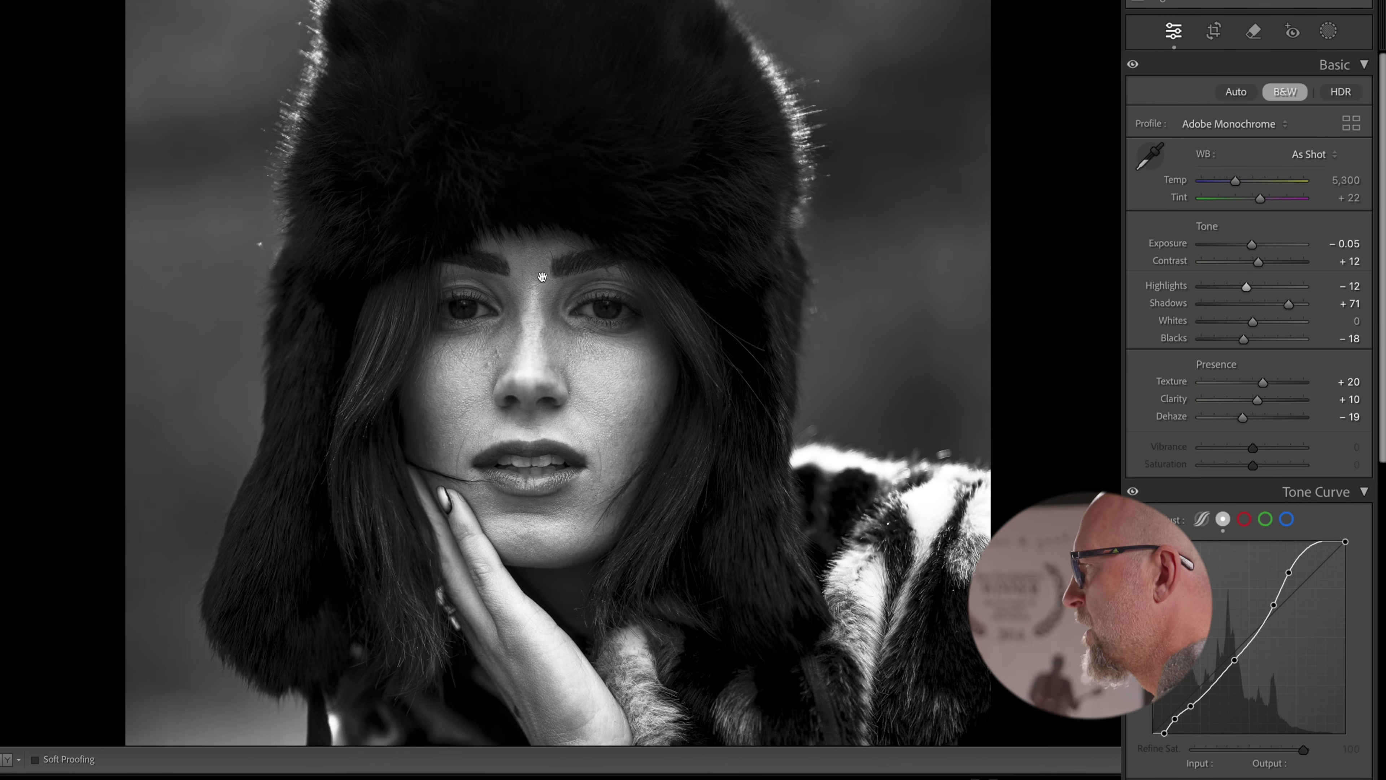
Step: Remove the blemishes beside the nose and on the cheeks and chin, using generative AI removal with brush size 4
left_click(543, 281)
scroll(543, 282, "down", 5)
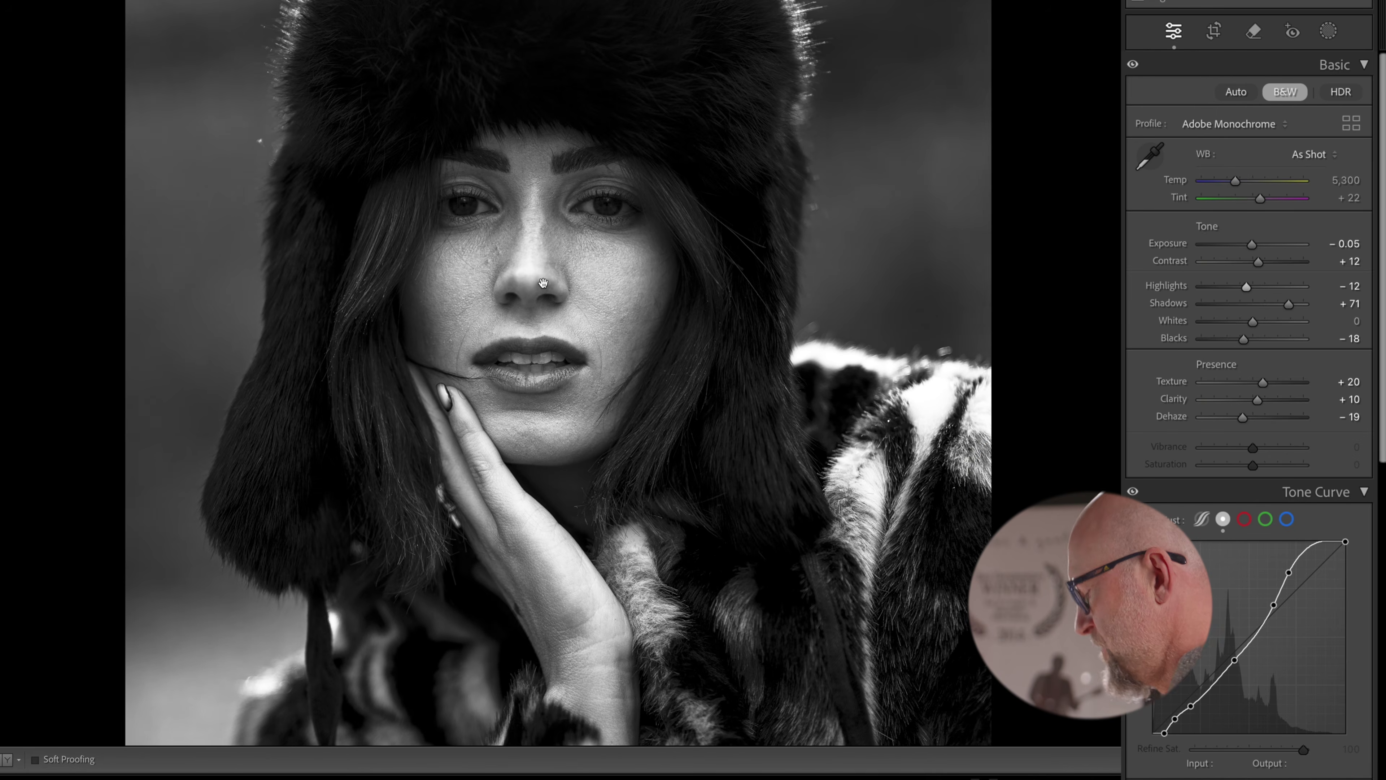
left_click(542, 281)
left_click(542, 281)
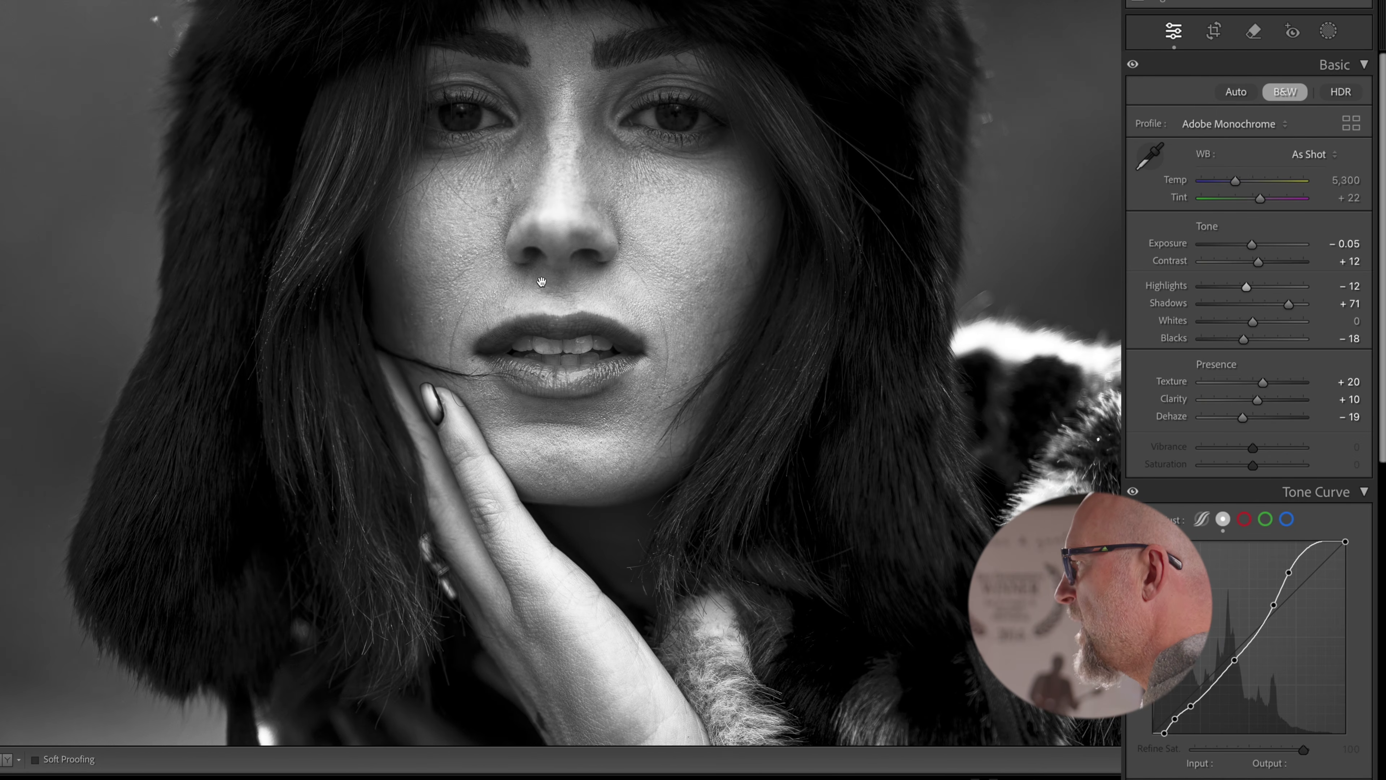
left_click(1254, 32)
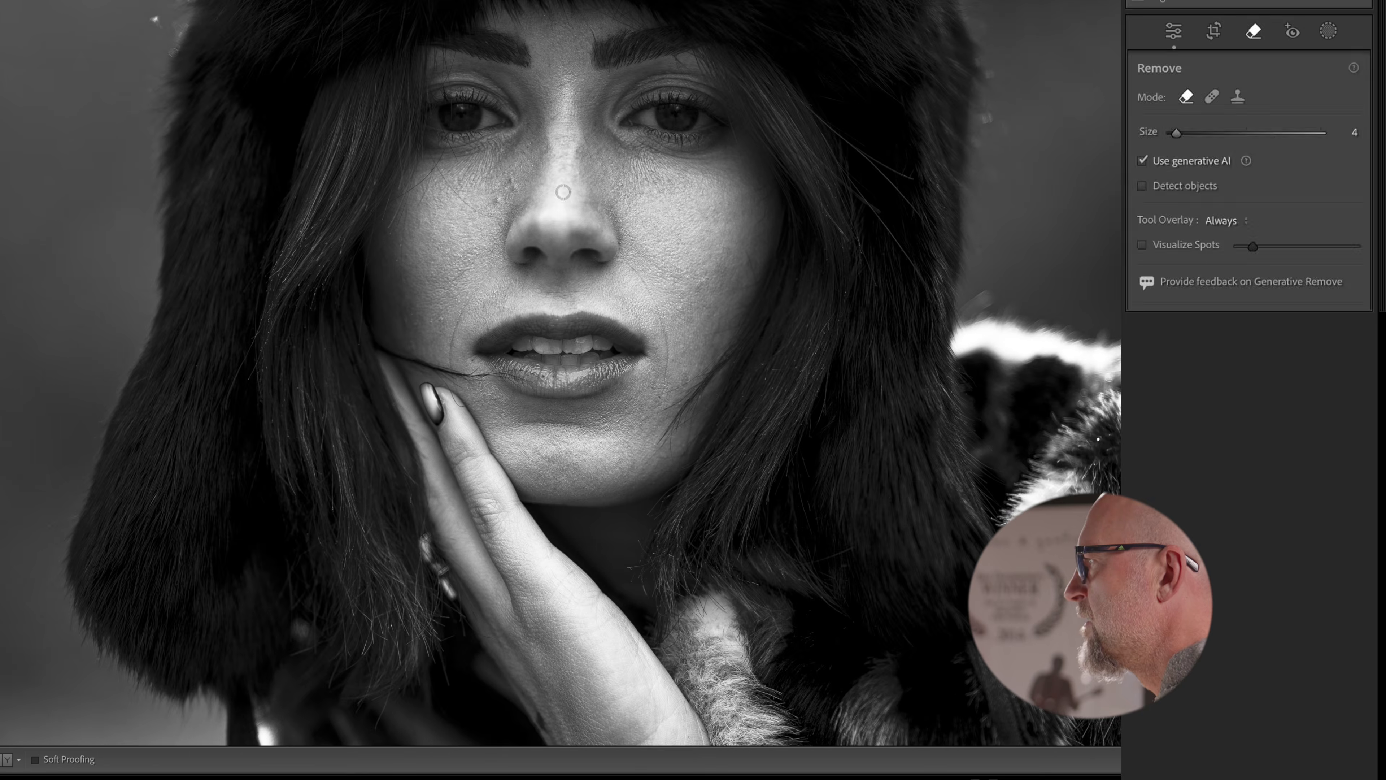
mouse_move(515, 180)
left_mouse_down()
mouse_move(491, 210)
mouse_move(510, 188)
left_mouse_up()
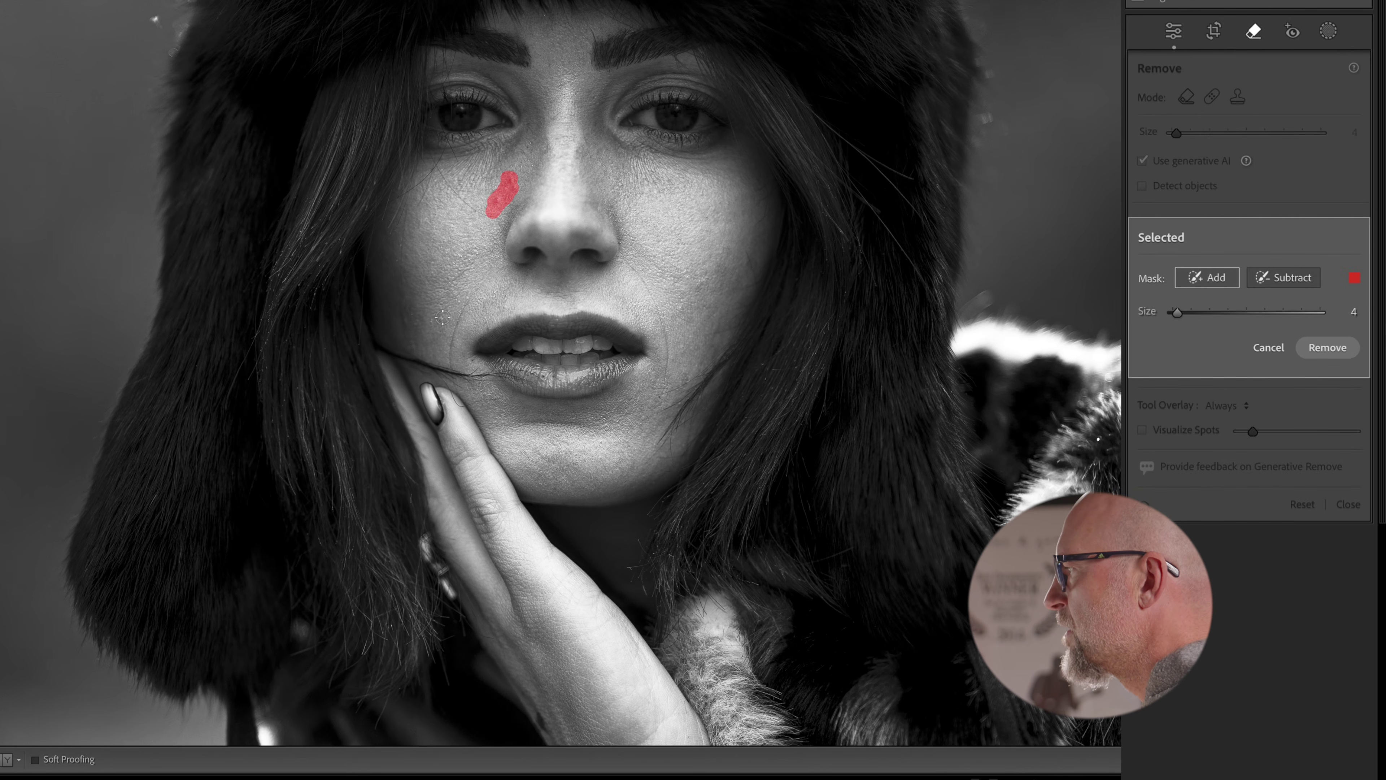
left_click_drag(692, 297, 674, 309)
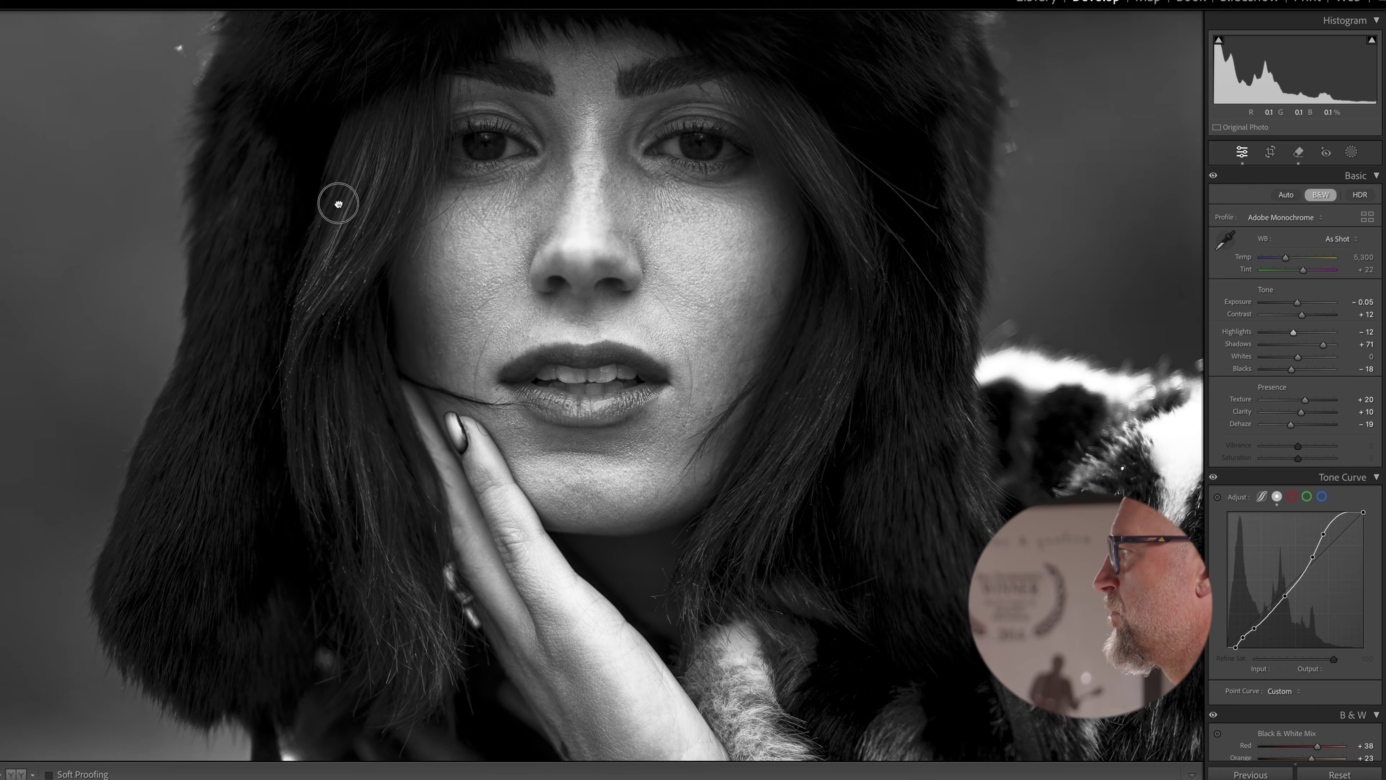
key("z")
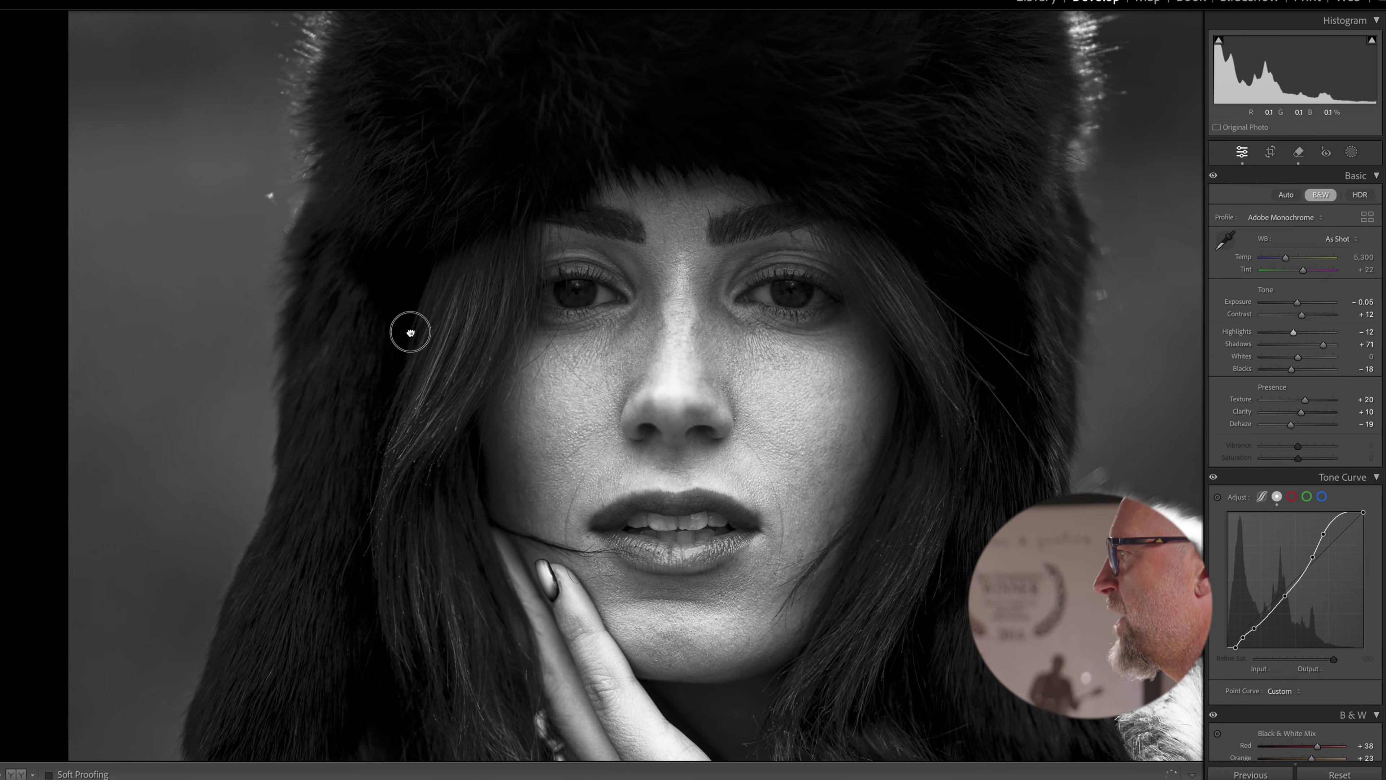
Step: Remove the bright speck in the background beside the fur hat and return to the basic adjustments
left_click(1301, 154)
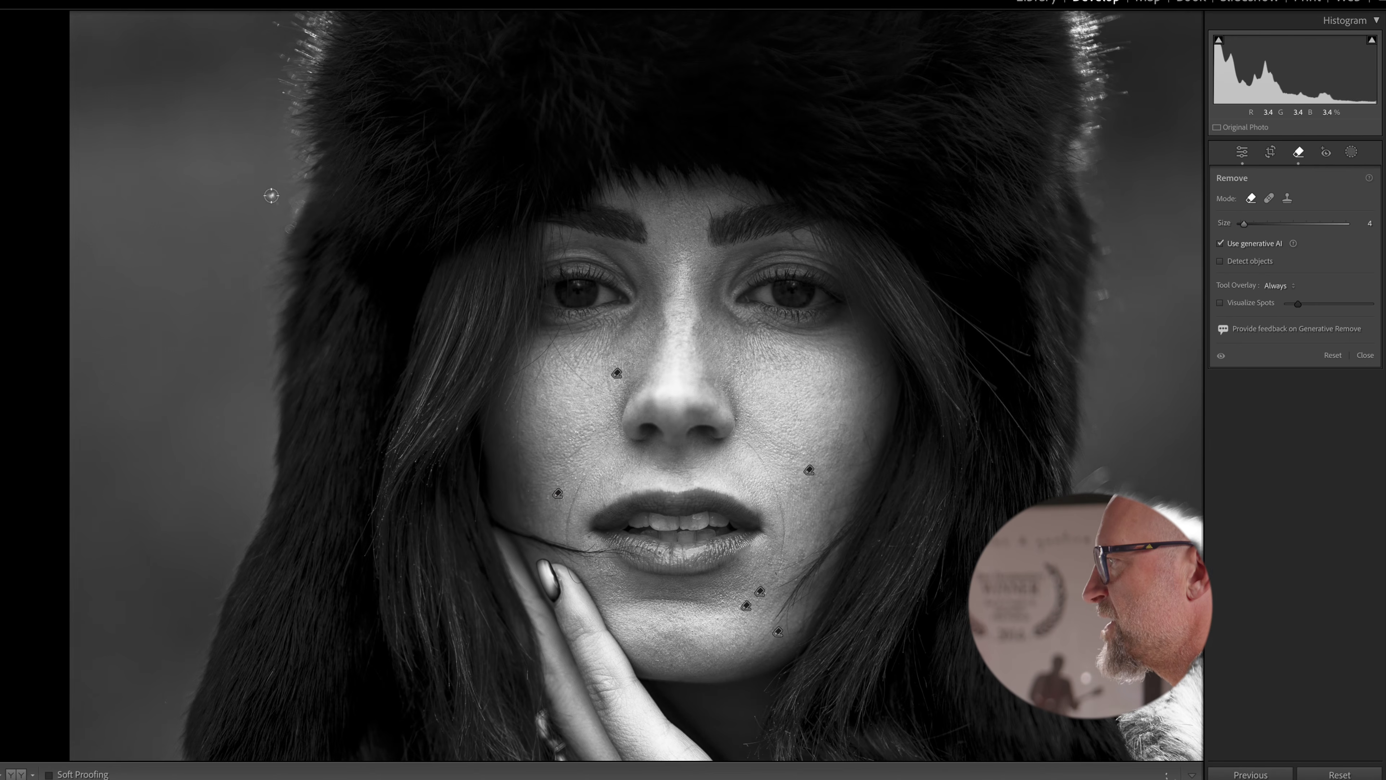
left_click(270, 192)
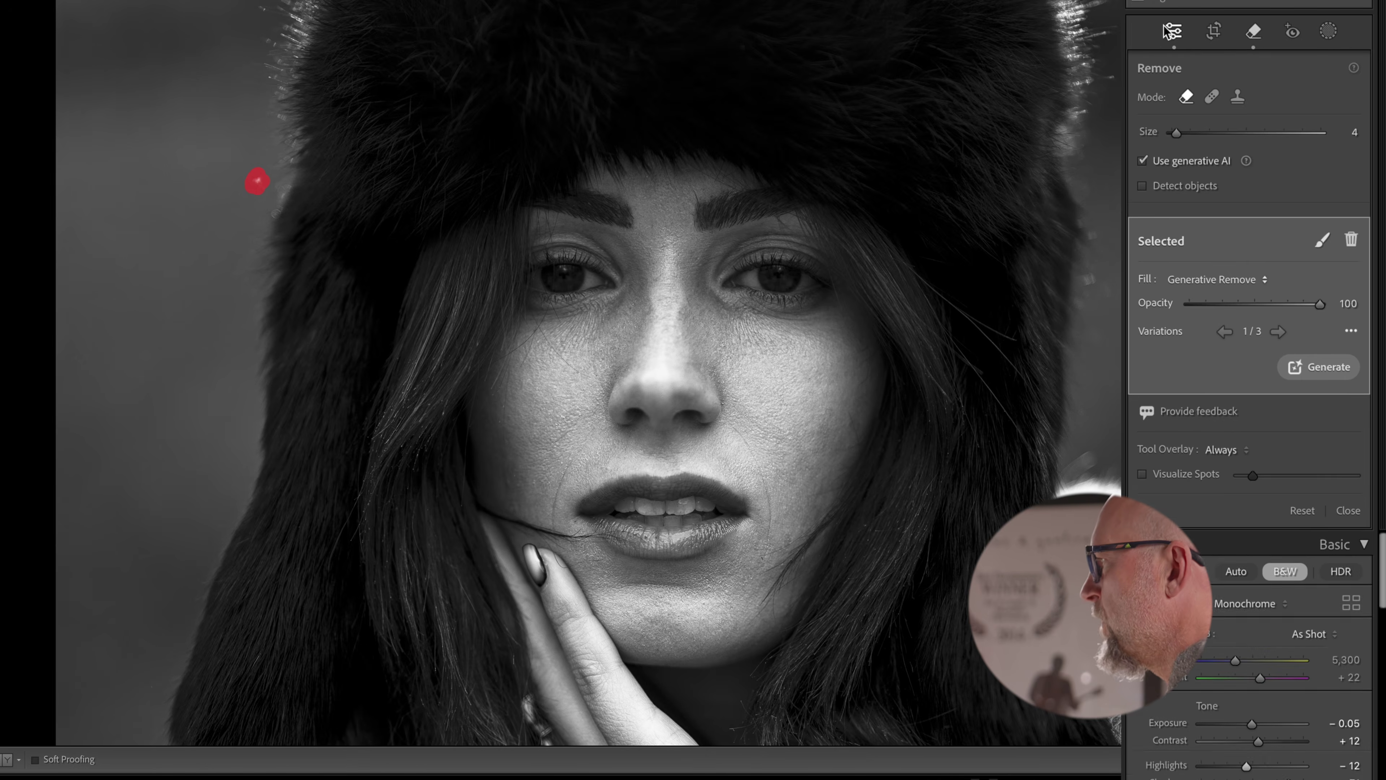
left_click(1172, 31)
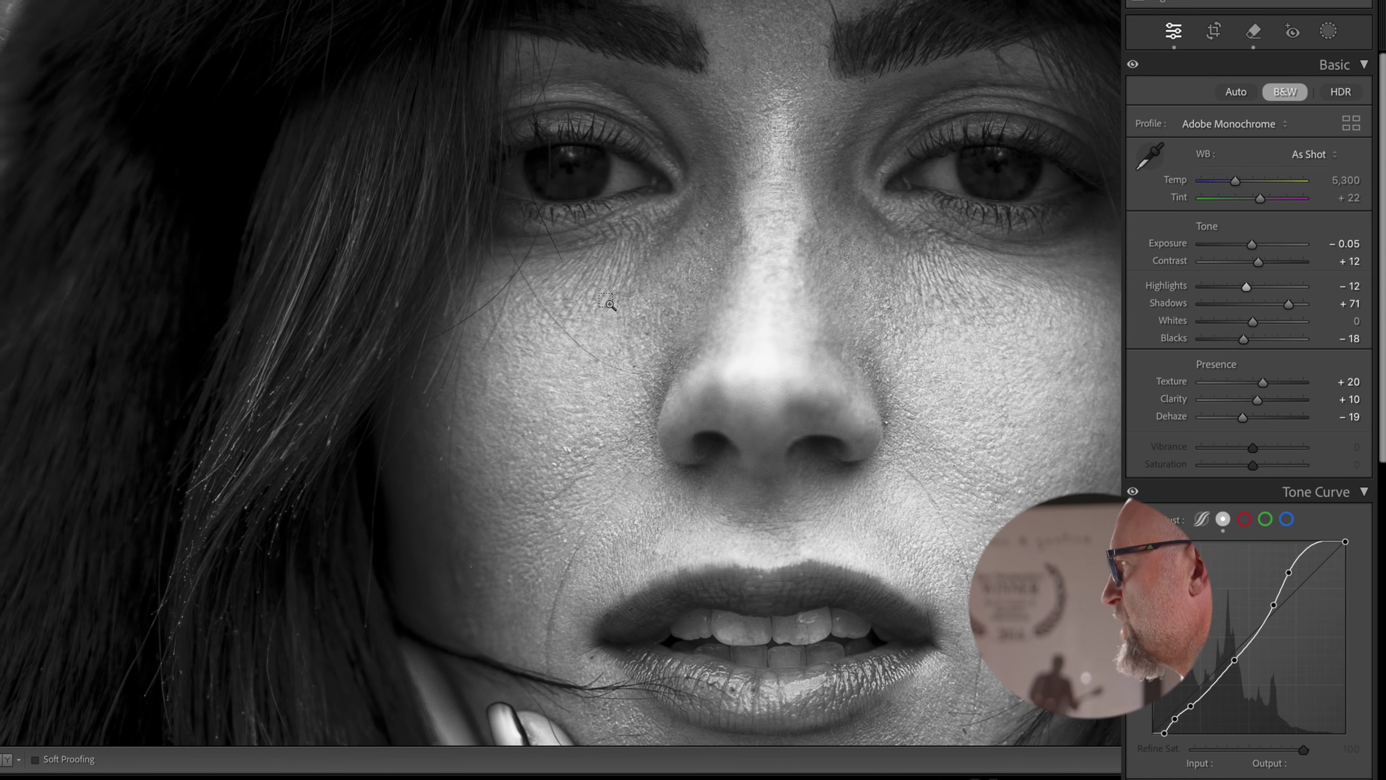
Step: Add a radial gradient mask with the Iris Enhance preset over the woman's left iris, with its overlay hidden
left_click(677, 298)
left_click_drag(766, 244, 586, 248)
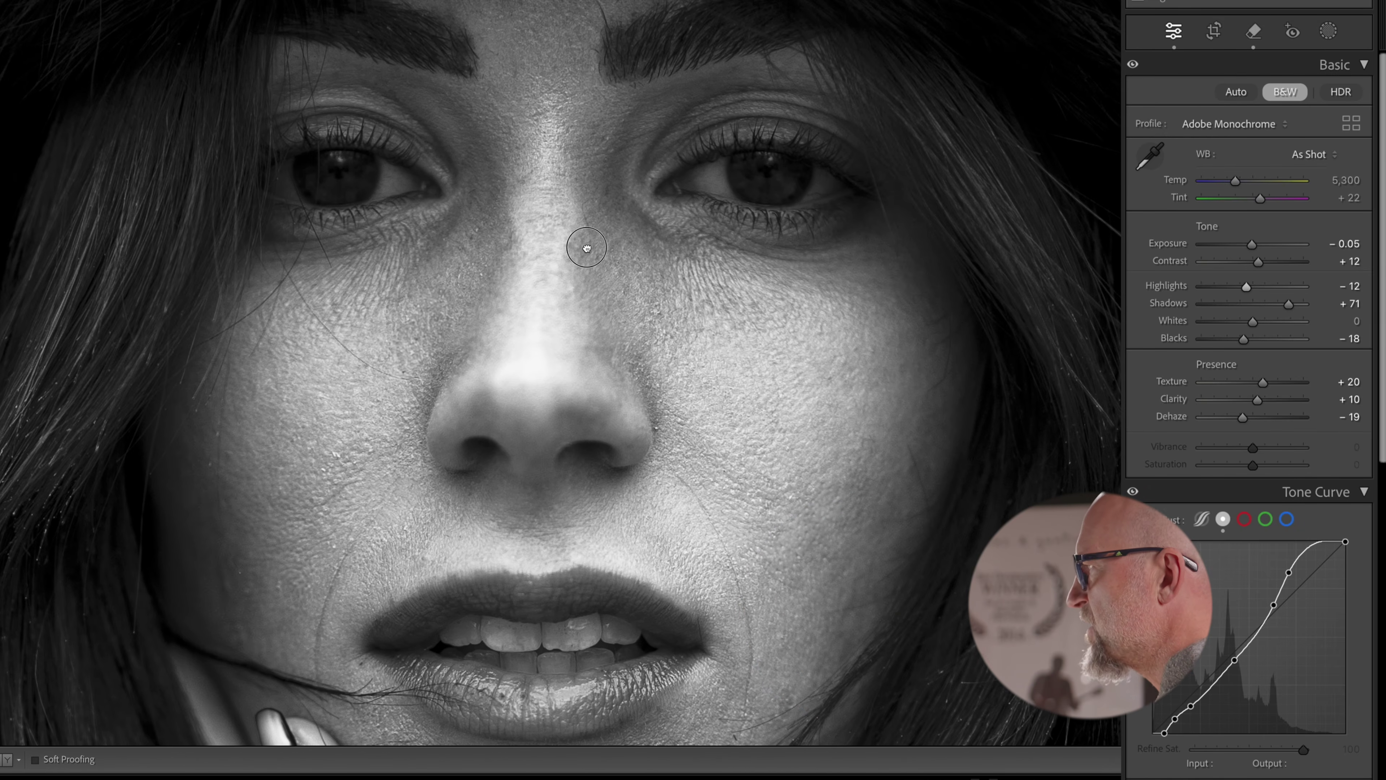
left_click(1328, 31)
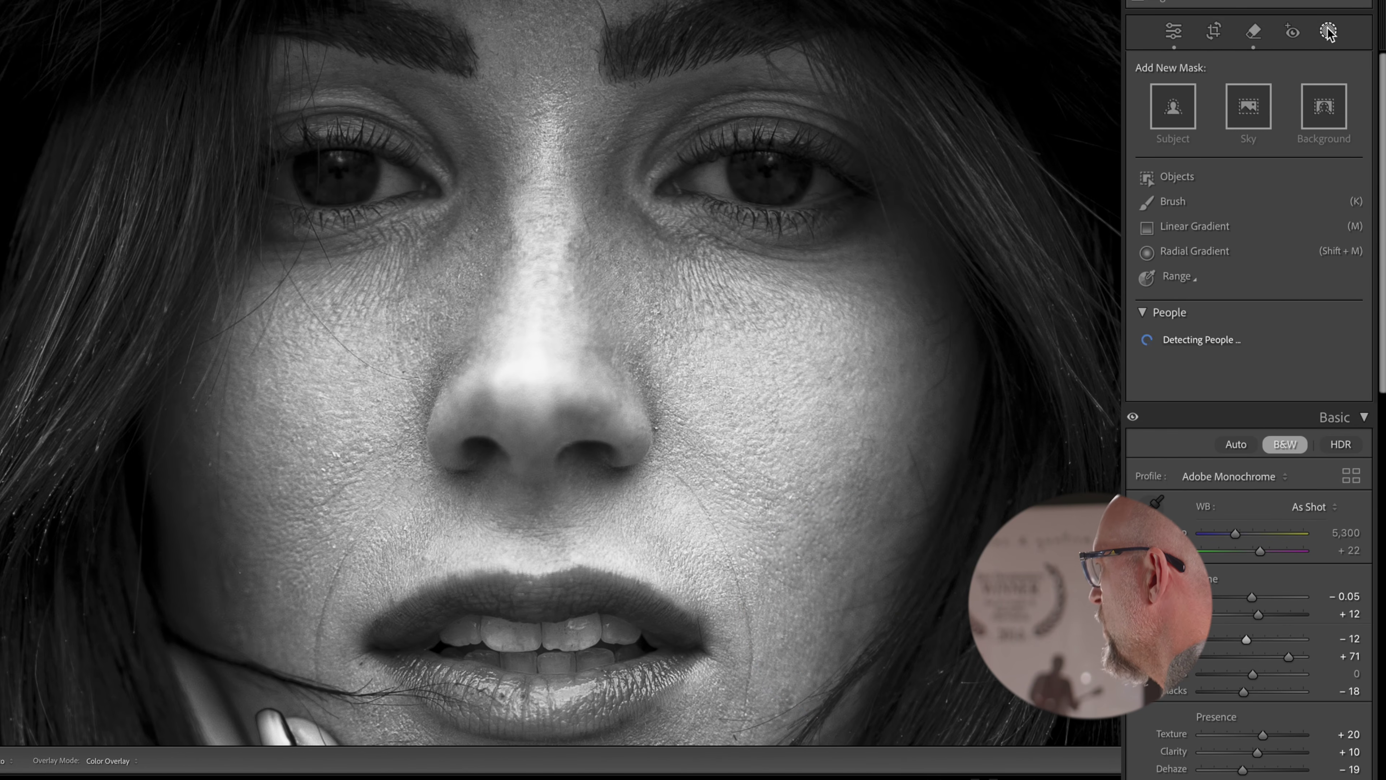
left_click(1176, 252)
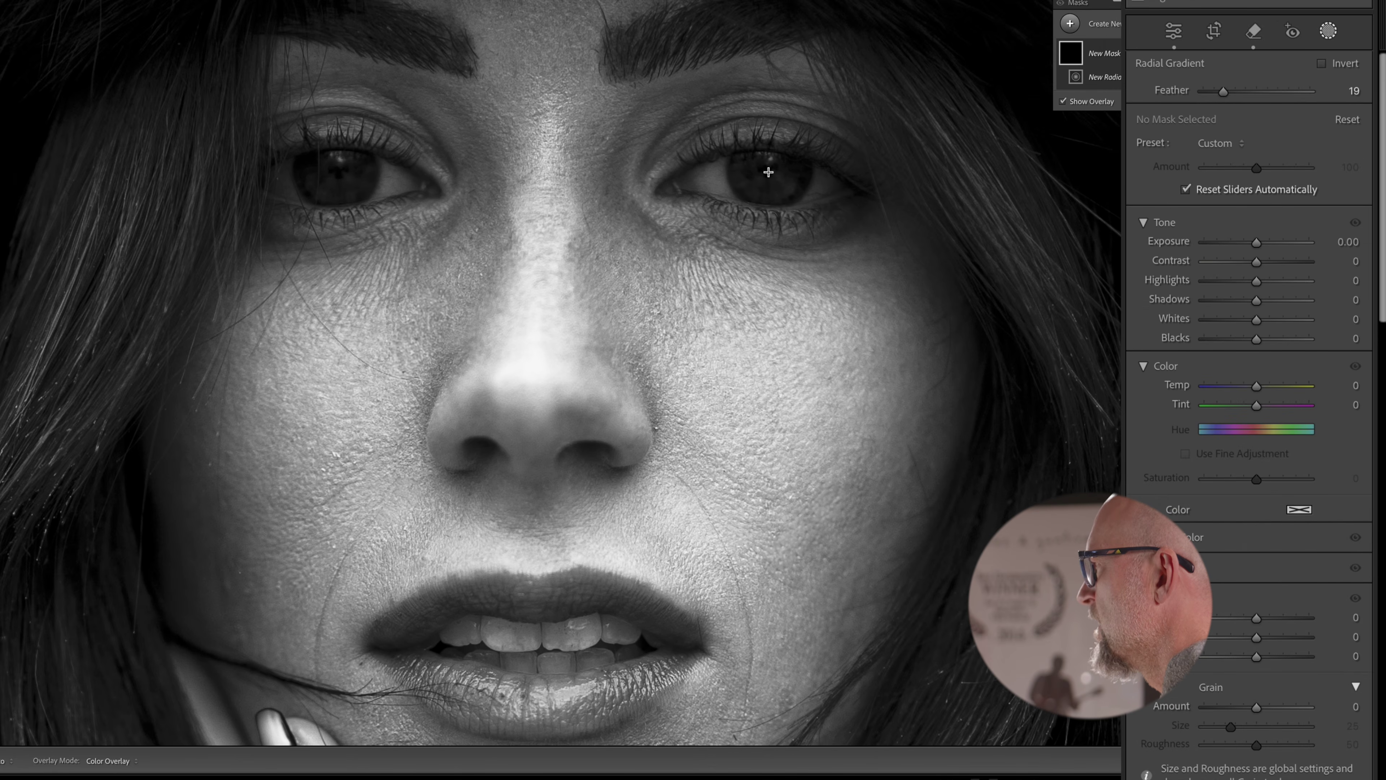
left_click(1212, 147)
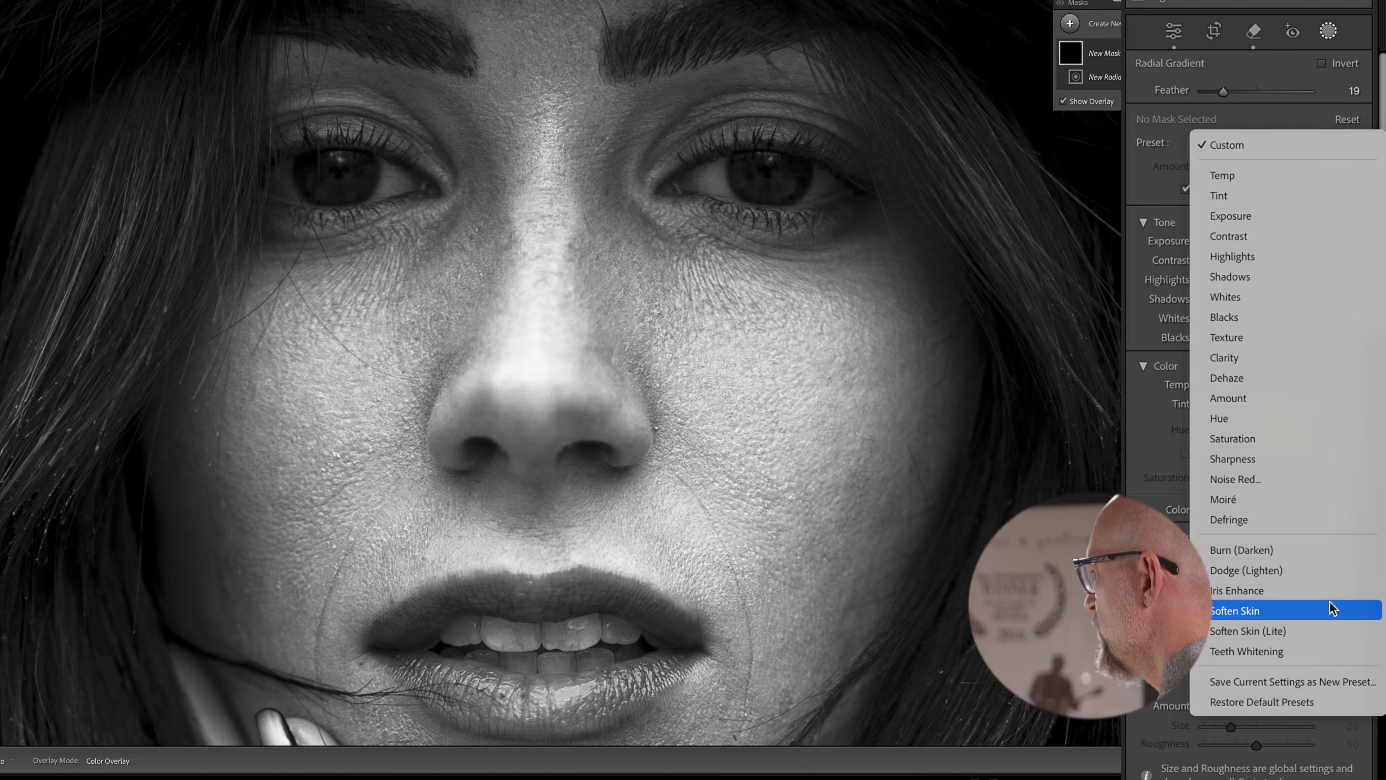
left_click(1298, 591)
key("o")
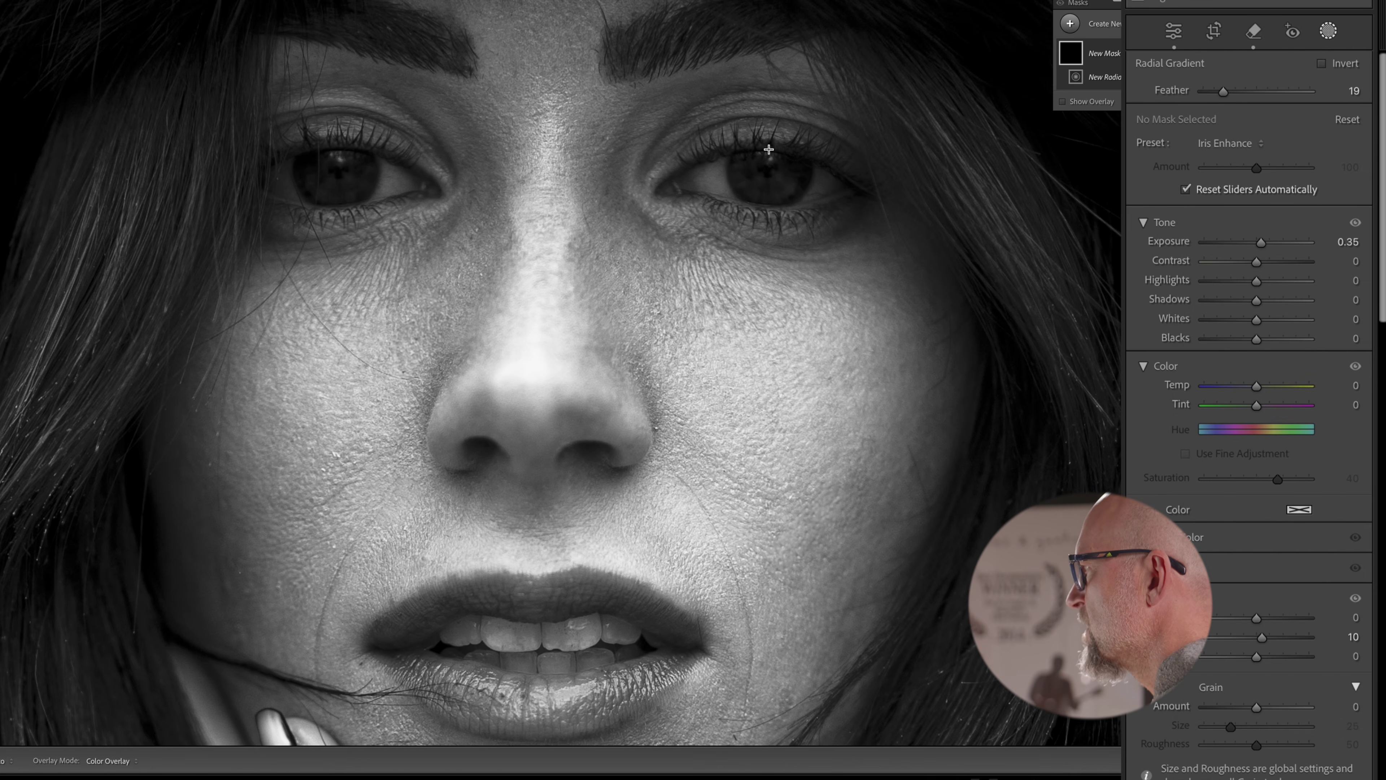
left_click_drag(767, 170, 806, 197)
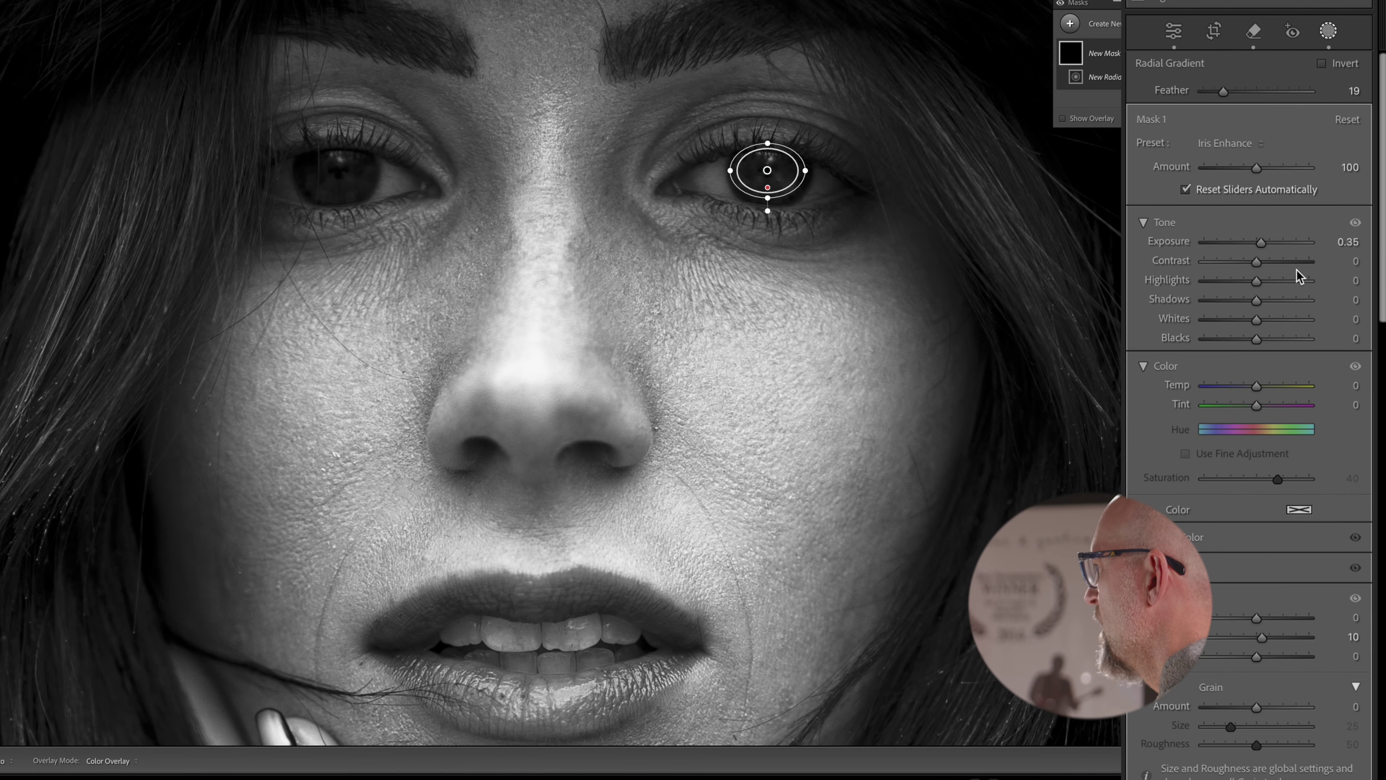
Step: Strengthen the iris mask with highlights at 100, whites at 26 and clarity at 37
left_click_drag(1256, 282, 1323, 283)
left_click_drag(1264, 322, 1270, 321)
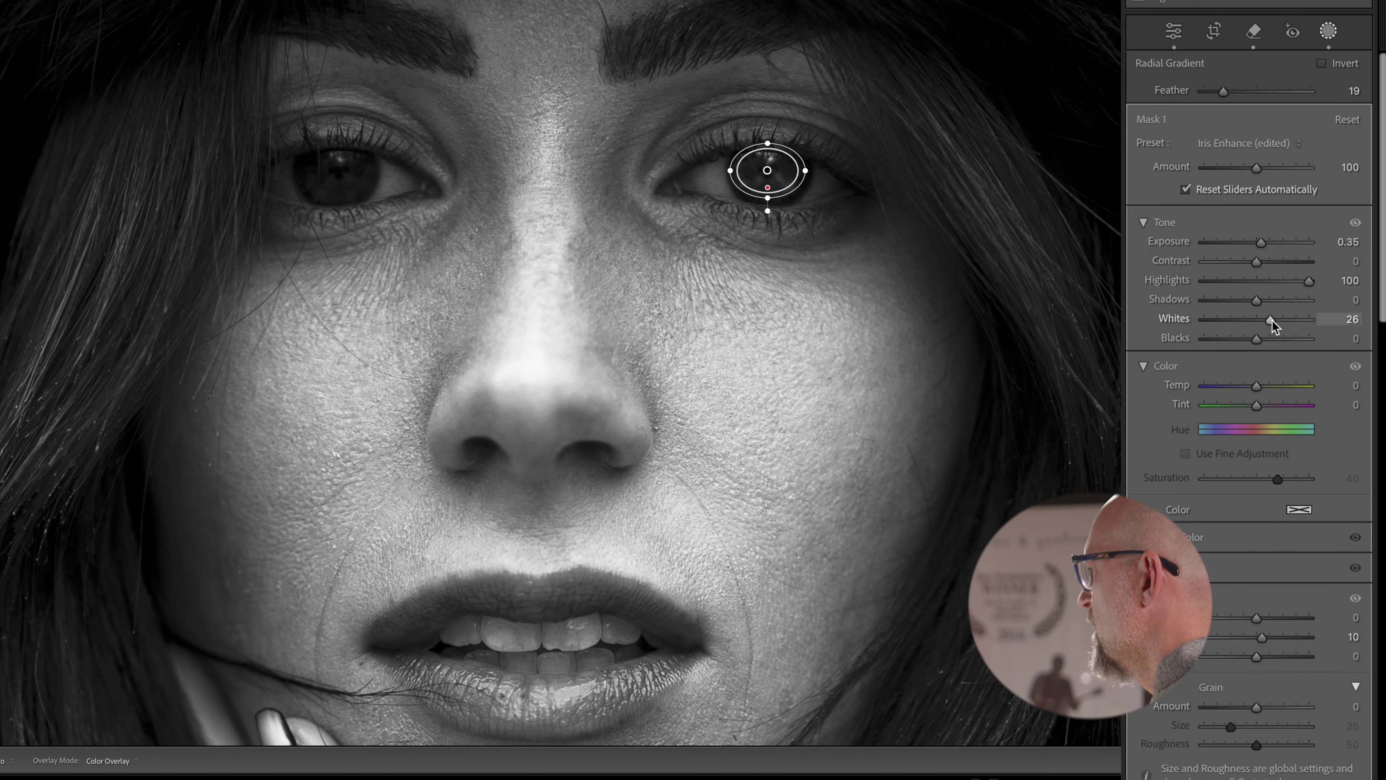
left_click_drag(1265, 634, 1278, 636)
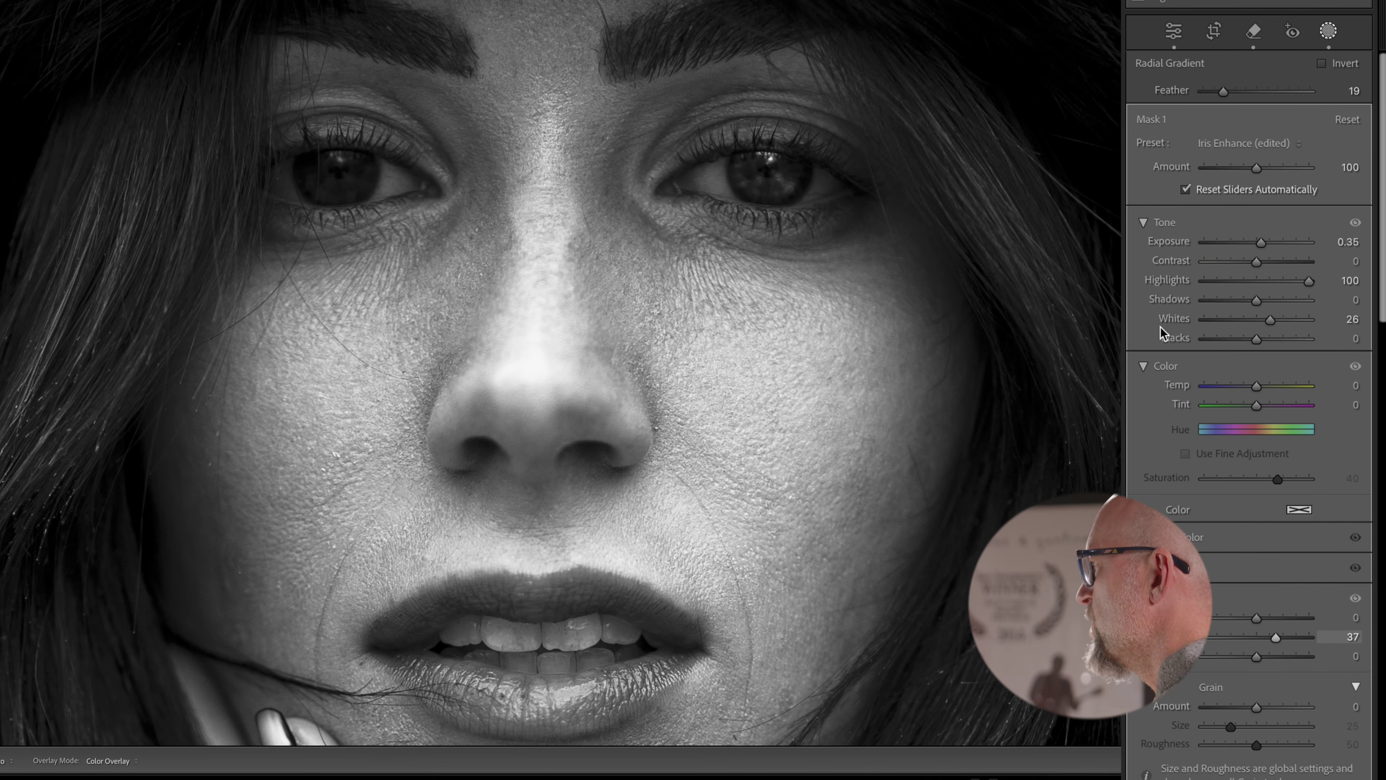
Step: Duplicate the iris mask, place the copy over the woman's right iris, and leave masking
right_click(767, 170)
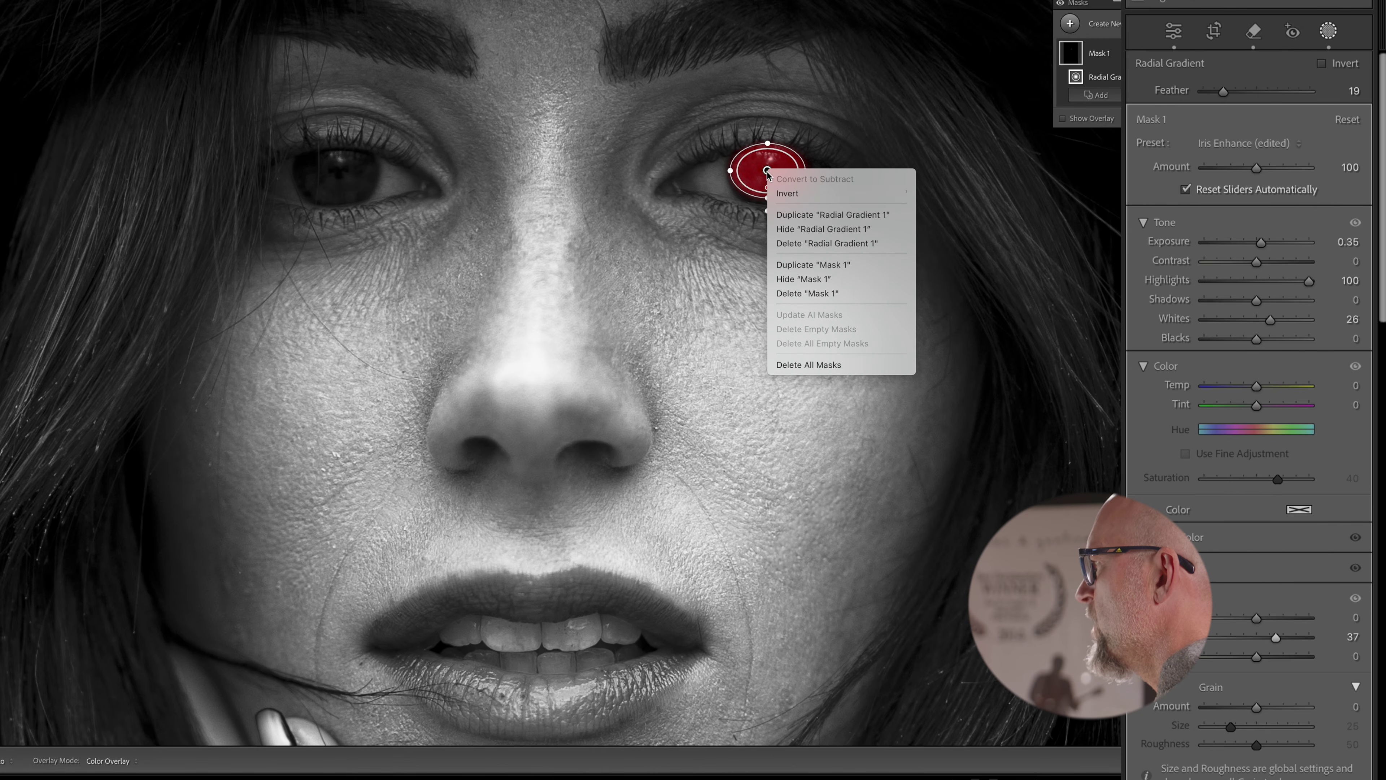
left_click(800, 266)
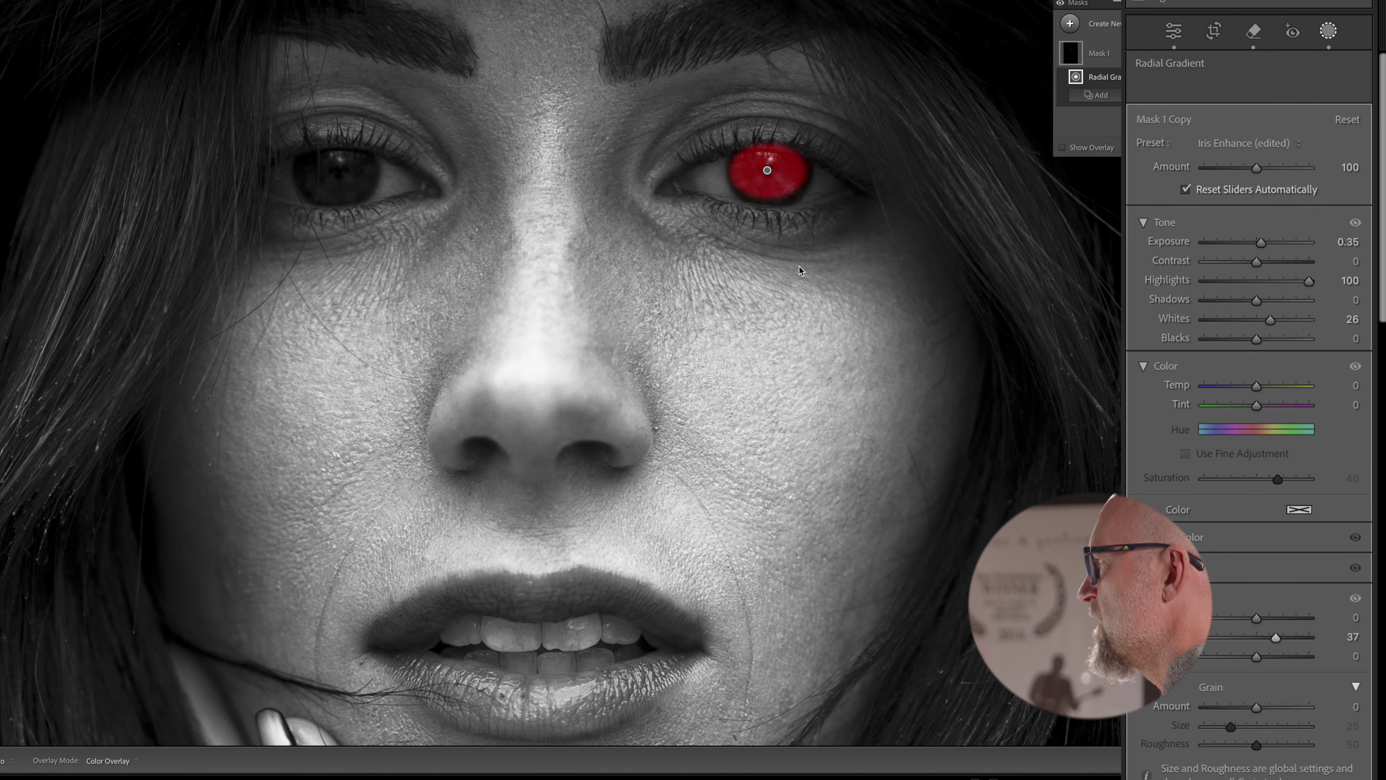
left_click_drag(768, 170, 336, 174)
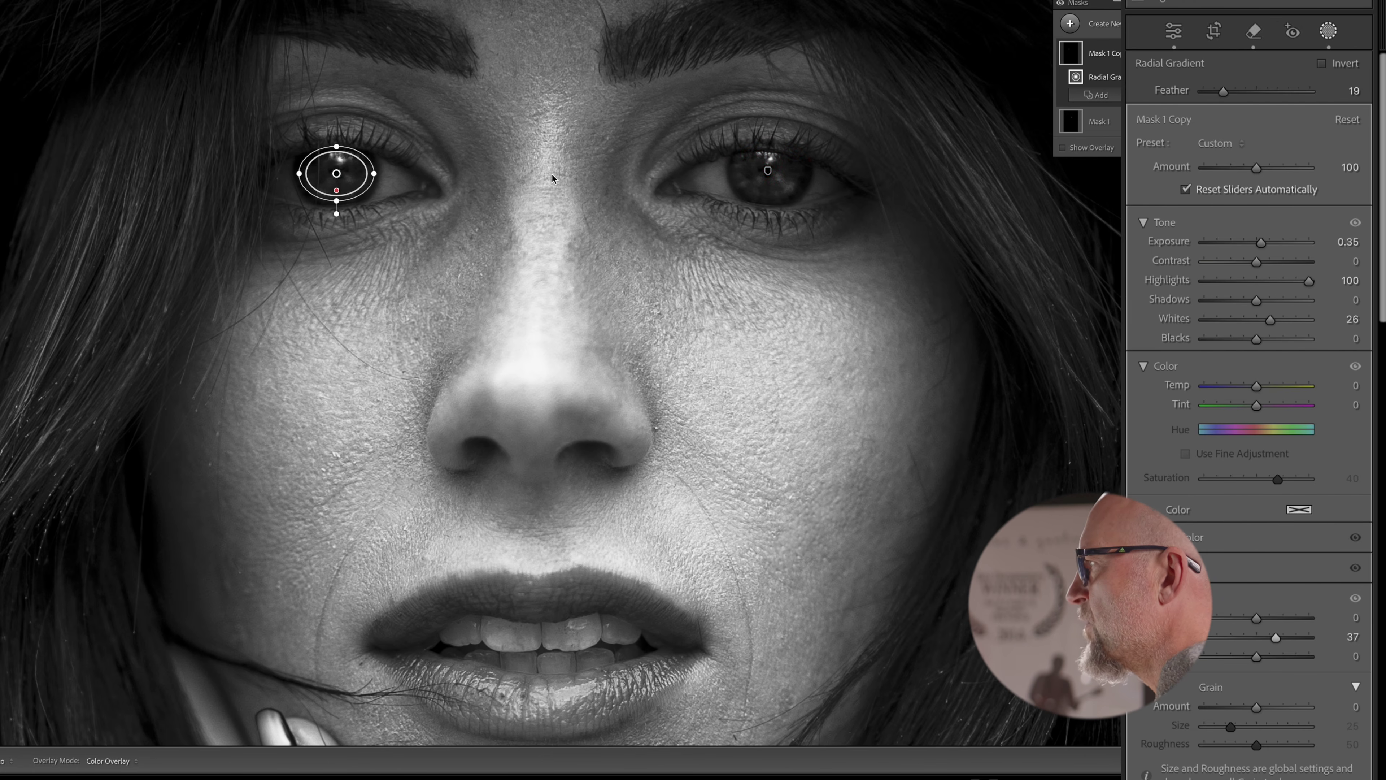
key("shift+w")
Step: Compare the edited fur-hat portrait with its original version several times
left_click(584, 165)
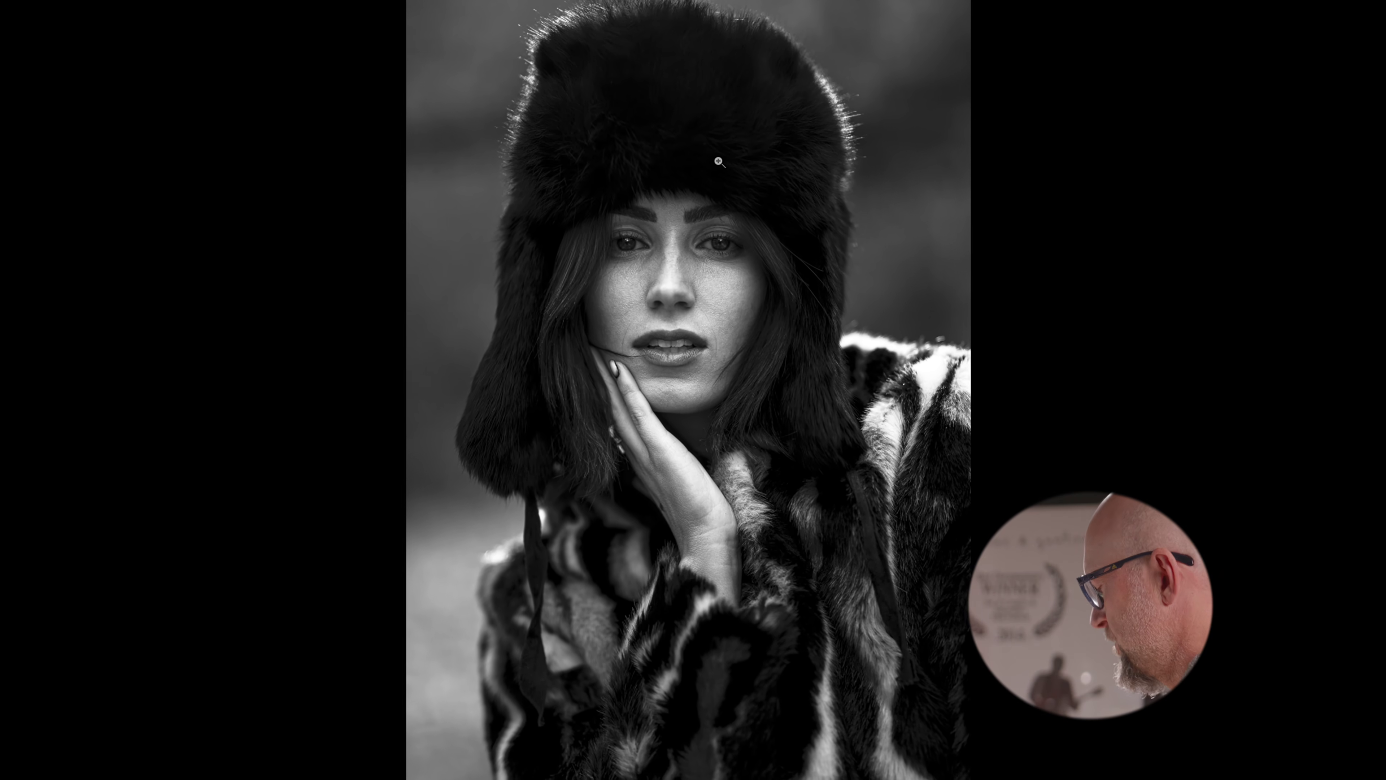
key("backslash")
key("backslash")
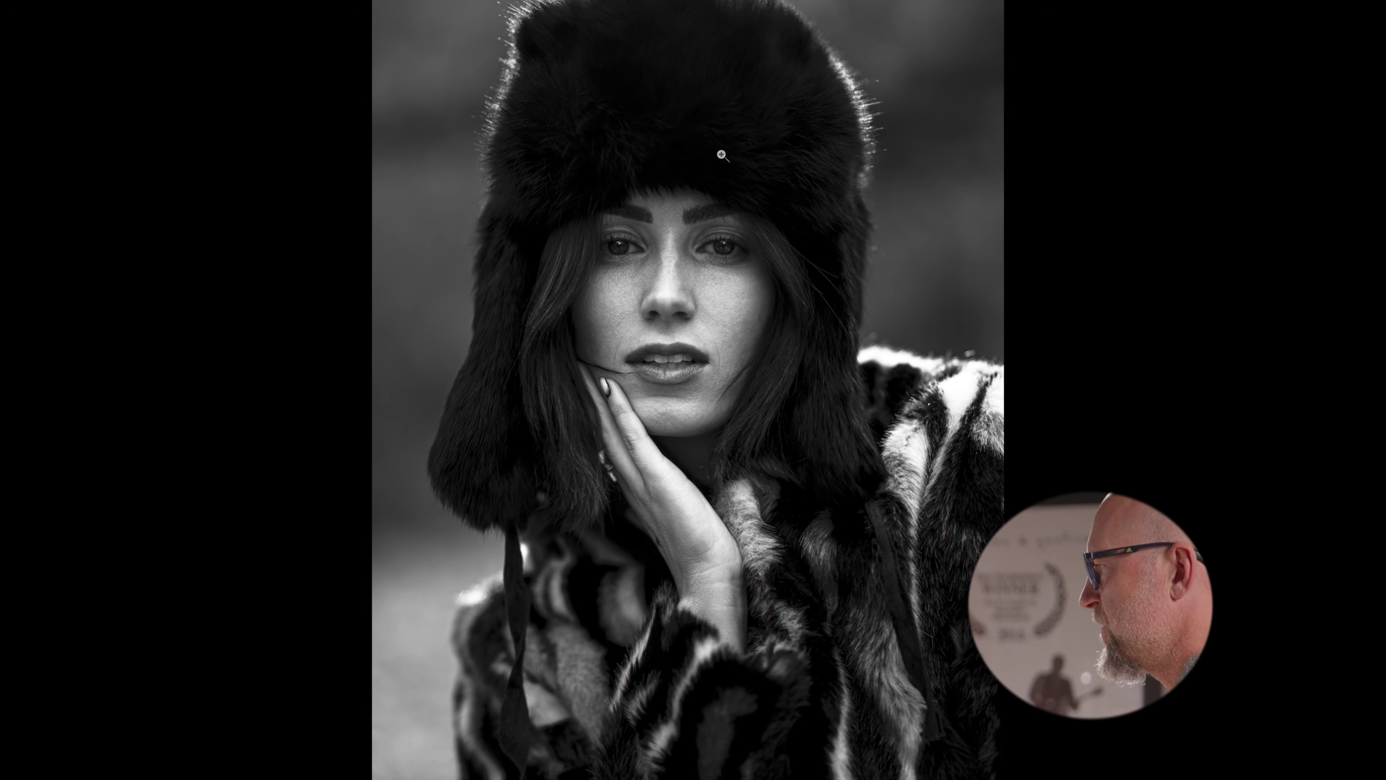
key("backslash")
key("backslash")
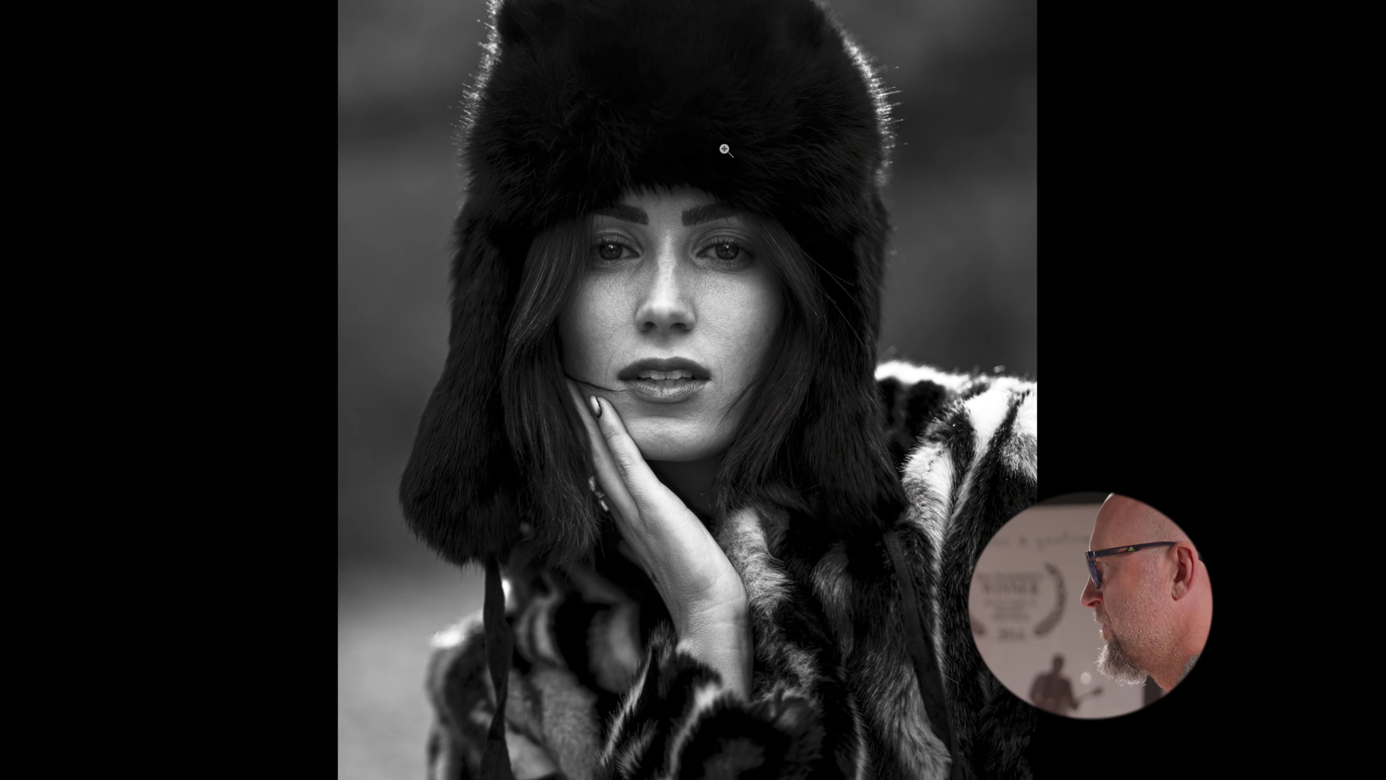
key("backslash")
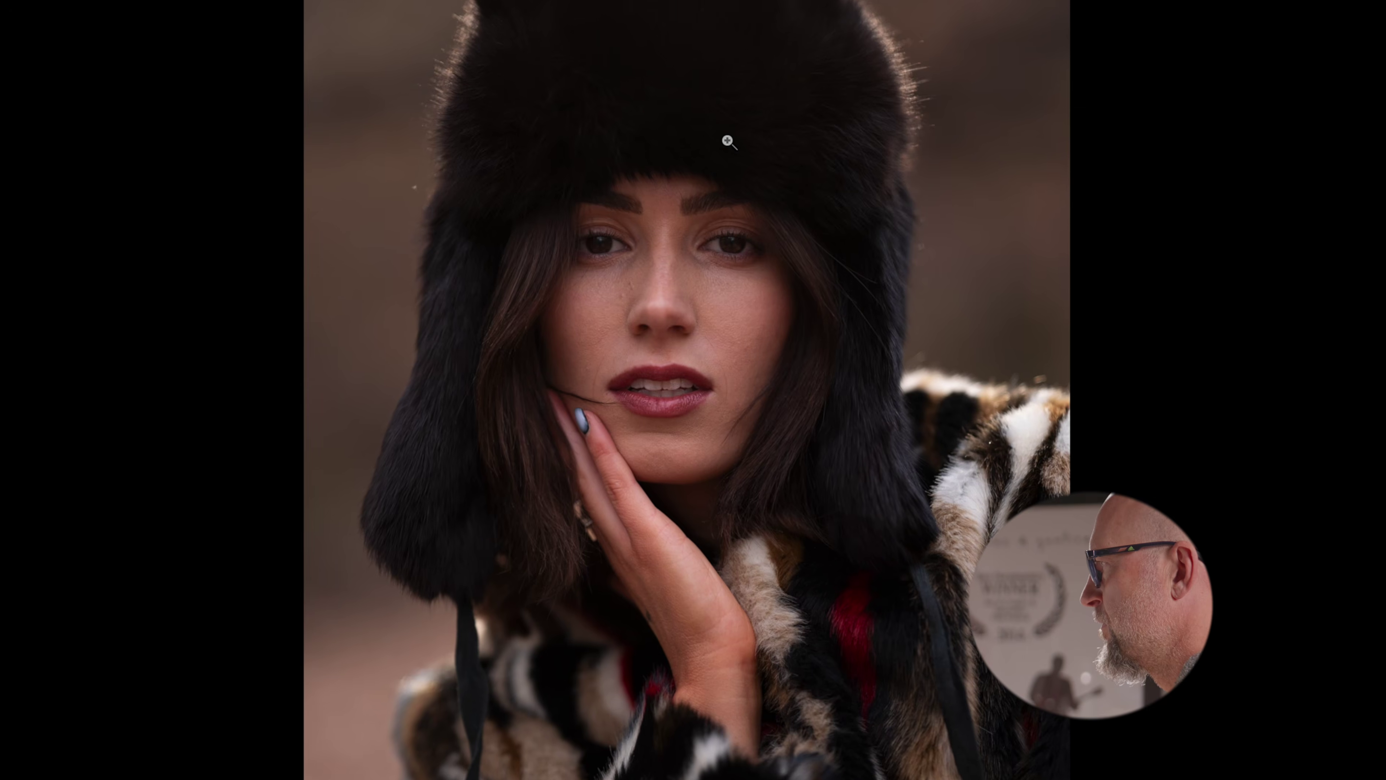
key("backslash")
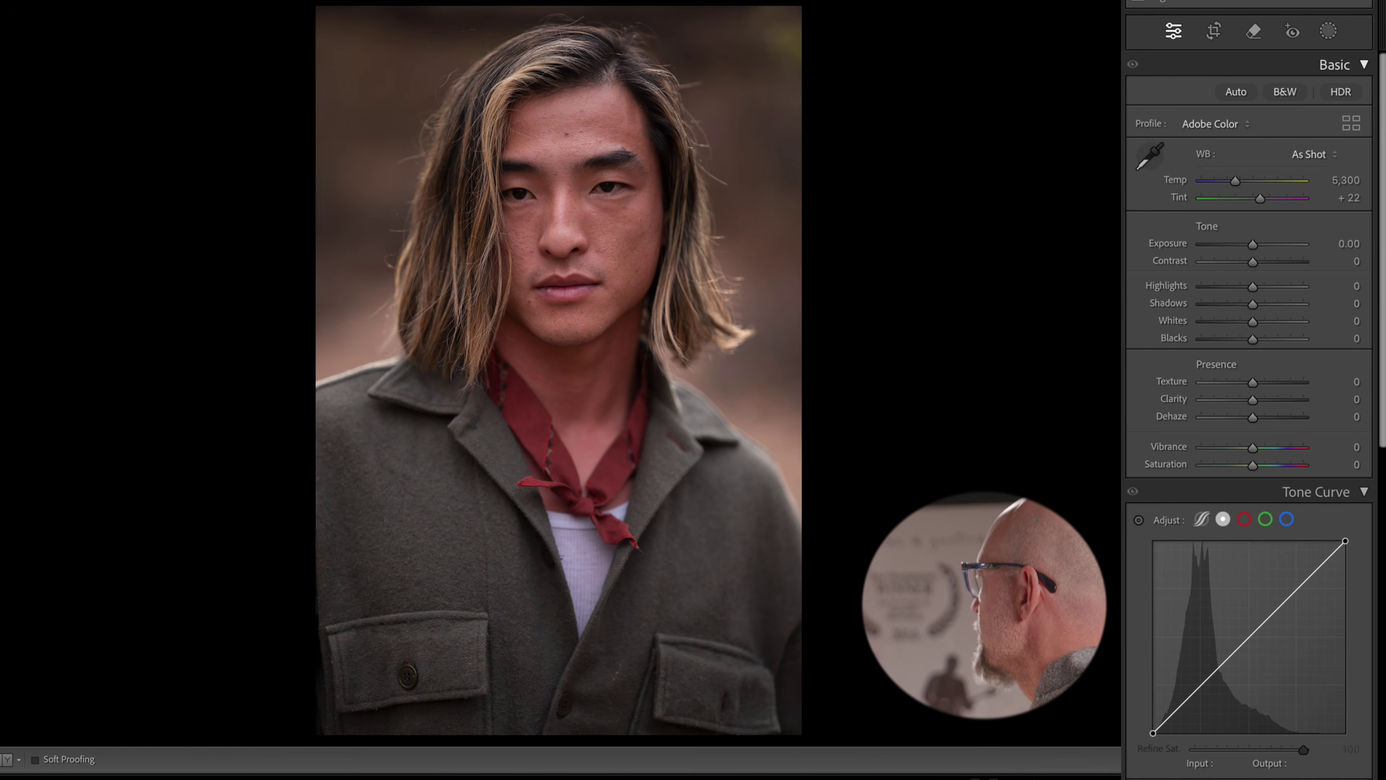
Step: Convert the long-haired man's portrait to black and white and shape its tone curve with points at 200/255, 17/3, 42/30 and 157/206
left_click(1278, 91)
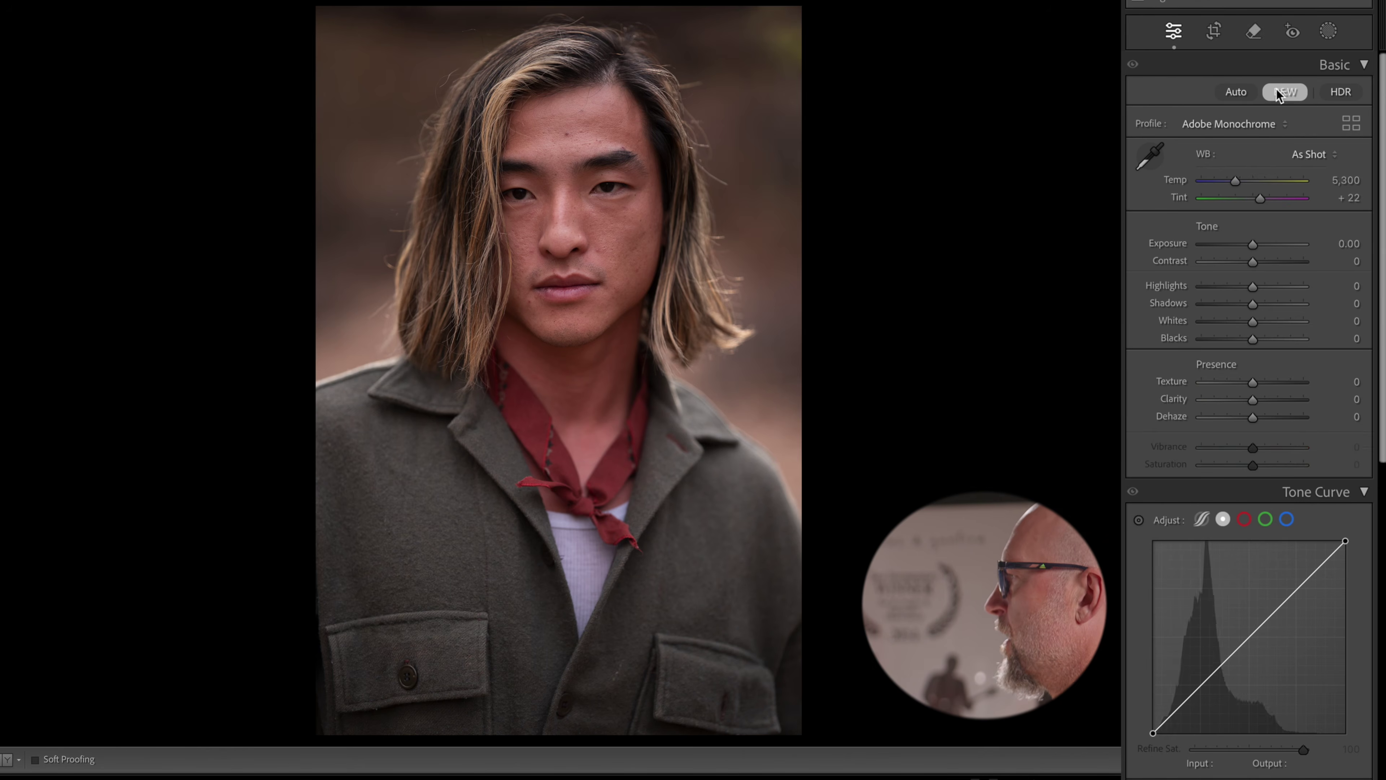
left_click_drag(1343, 540, 1304, 540)
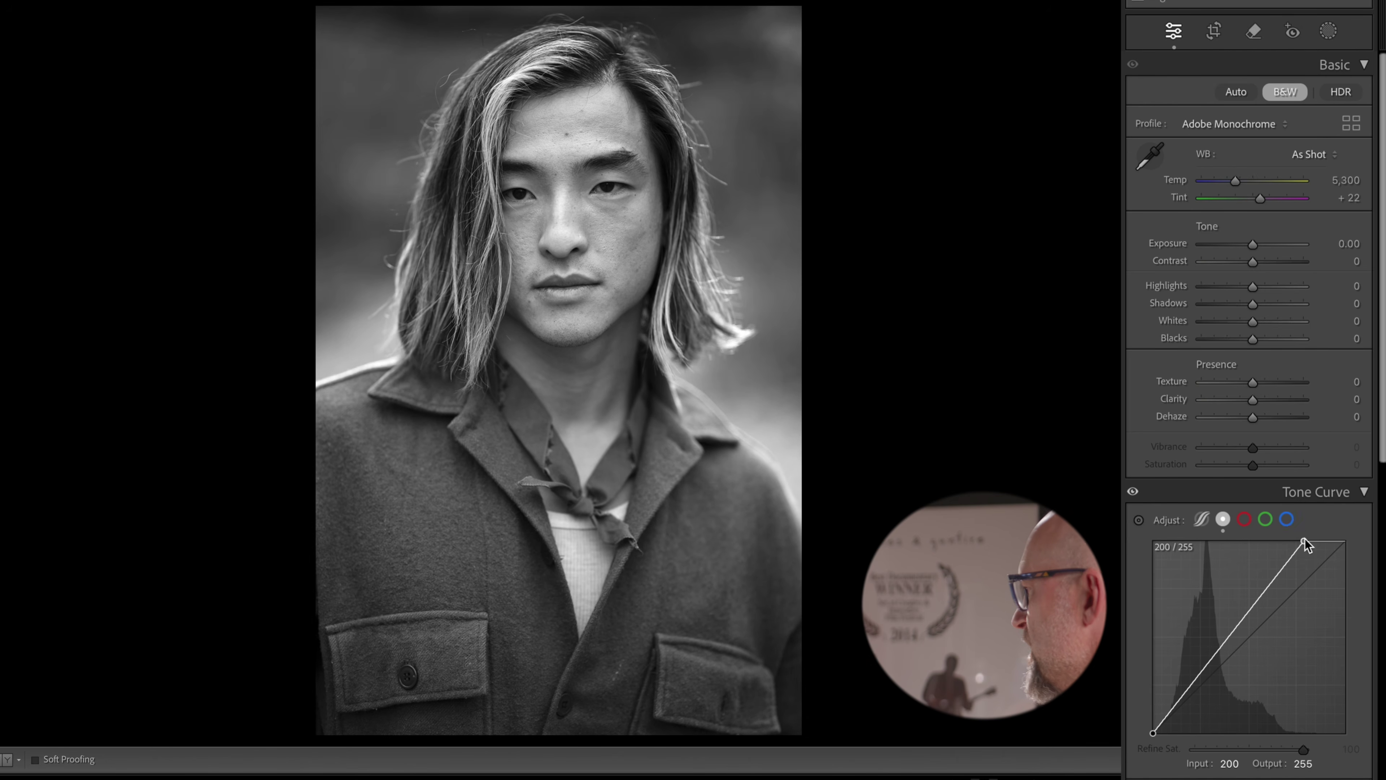
left_click_drag(1153, 733, 1165, 733)
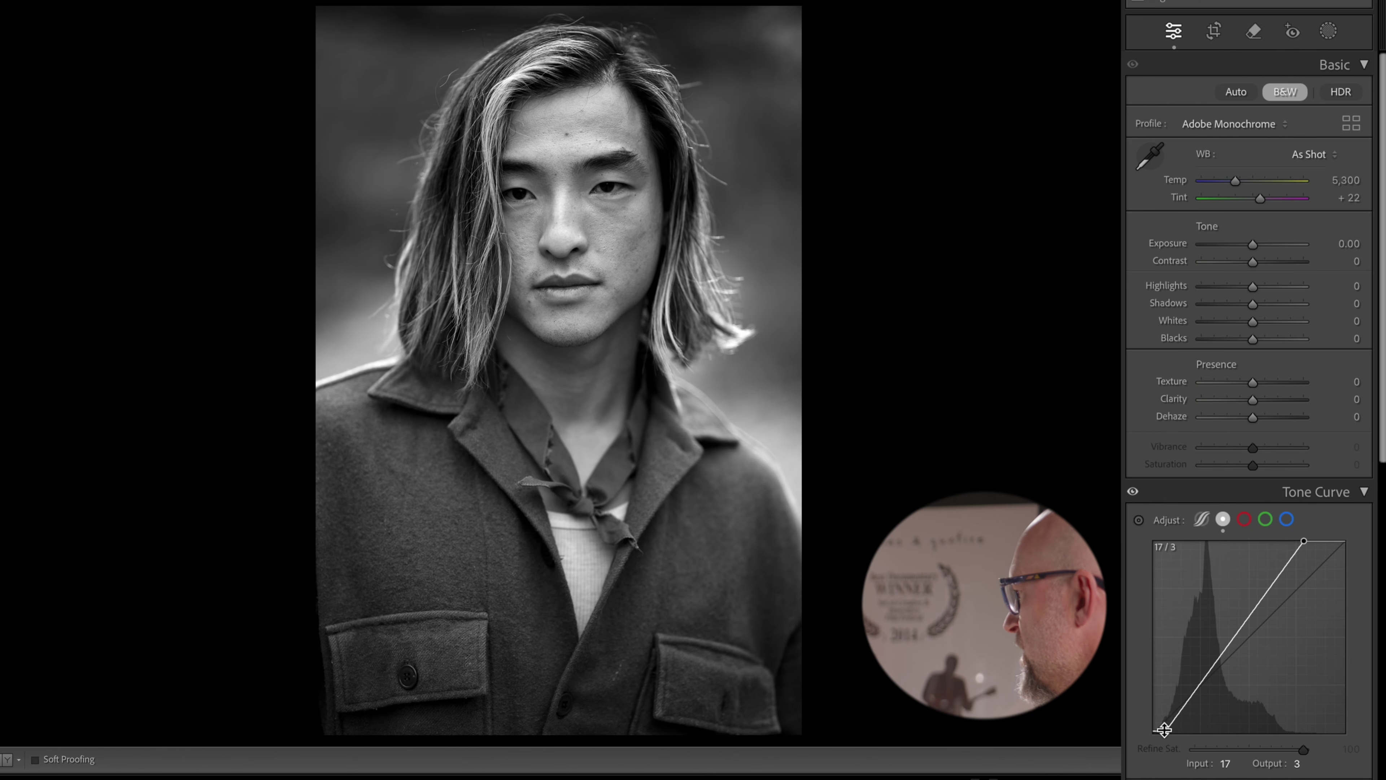
left_click_drag(1183, 711, 1185, 717)
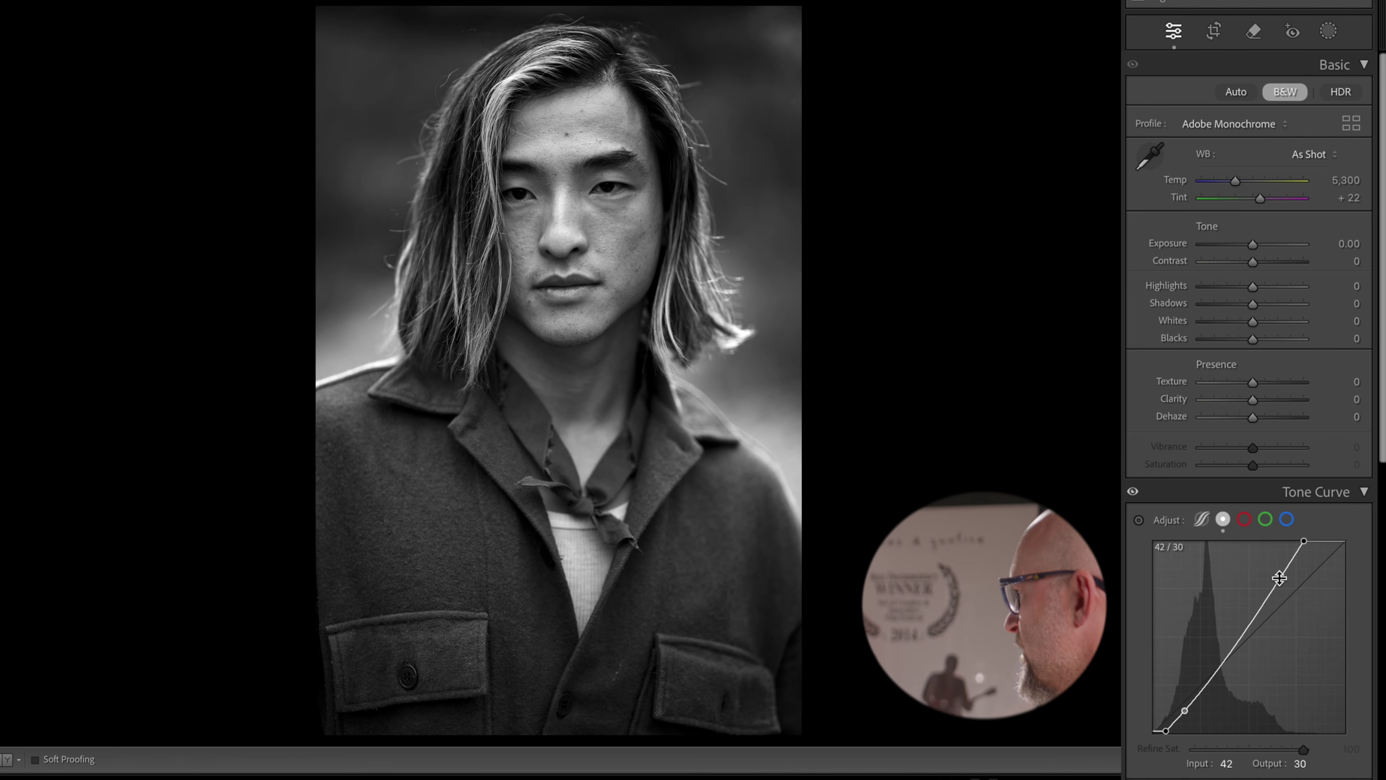
left_click_drag(1272, 581, 1272, 575)
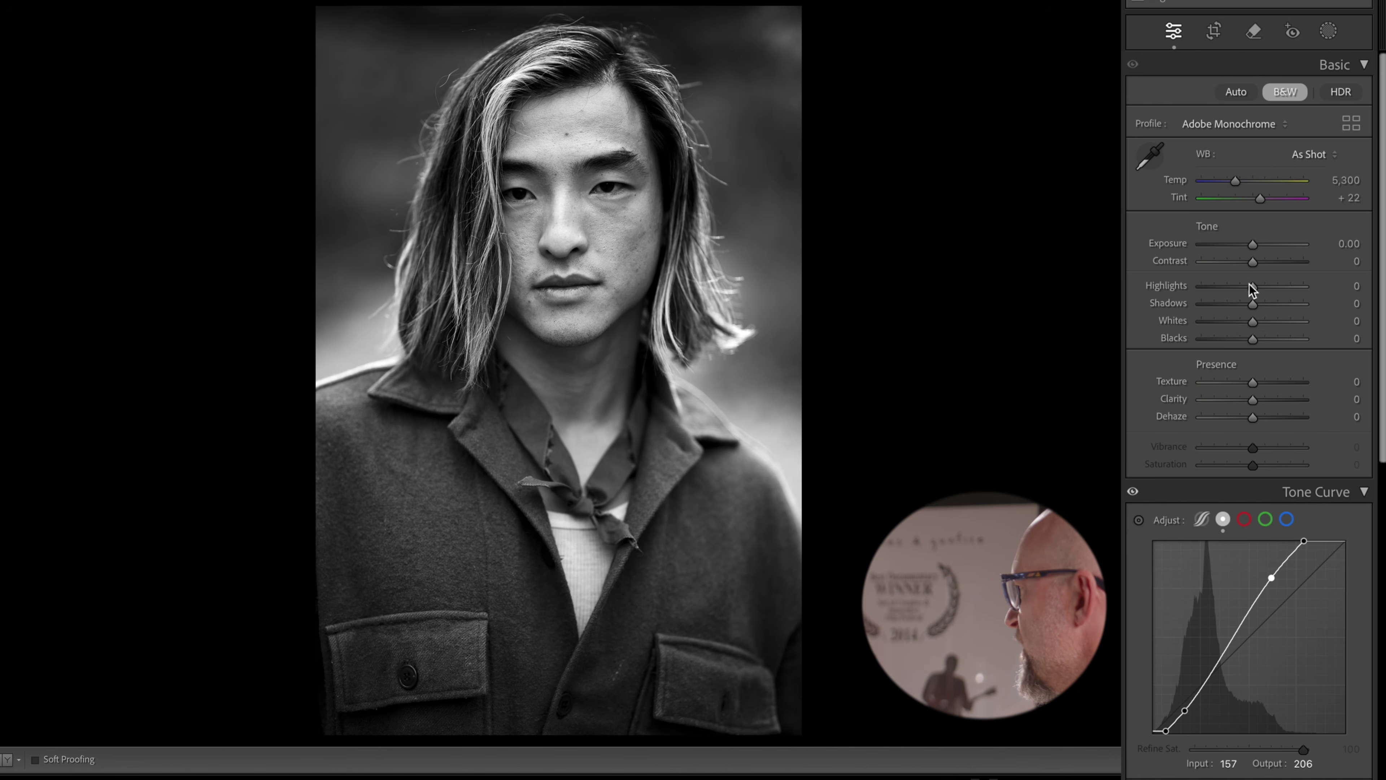
Step: Set the man's portrait to shadows +64, highlights −21 and texture +17
left_click_drag(1255, 309, 1279, 307)
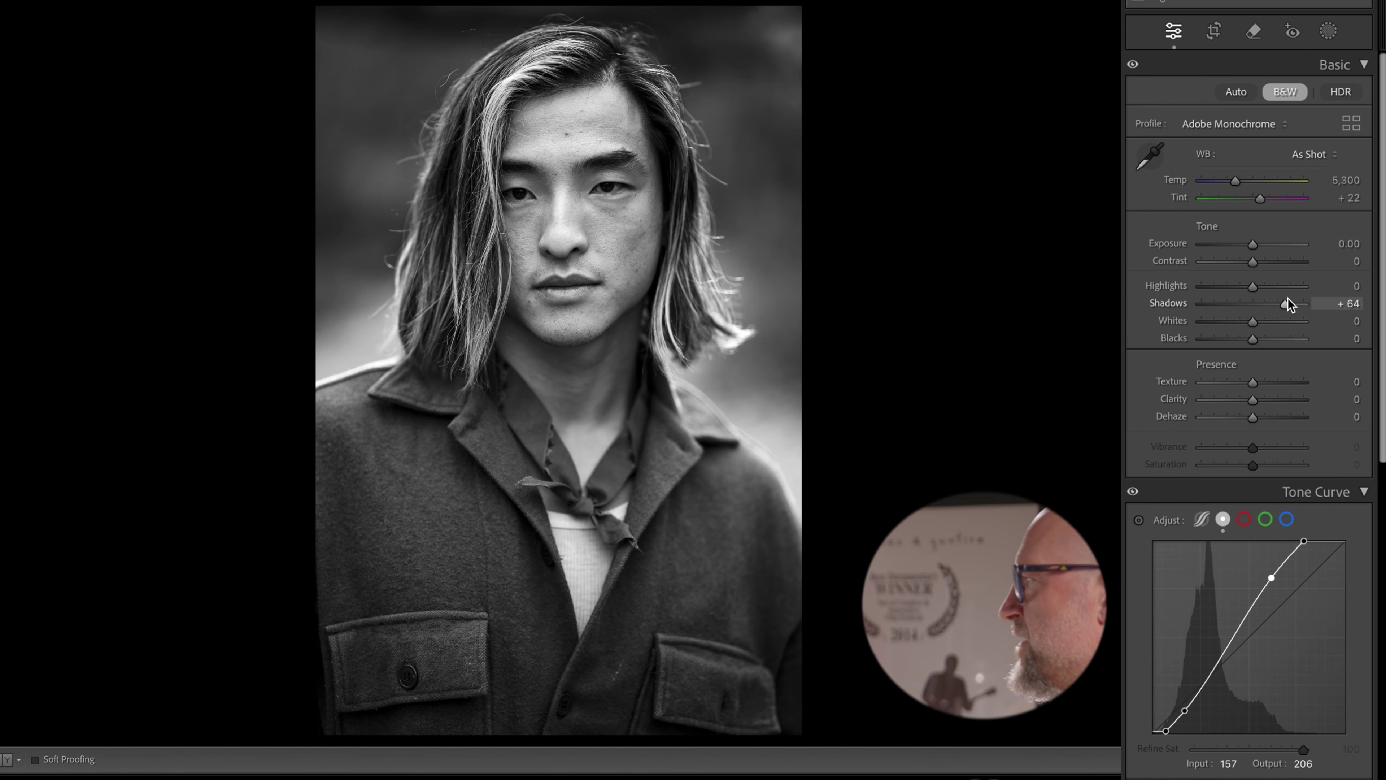
left_click_drag(1252, 287, 1244, 292)
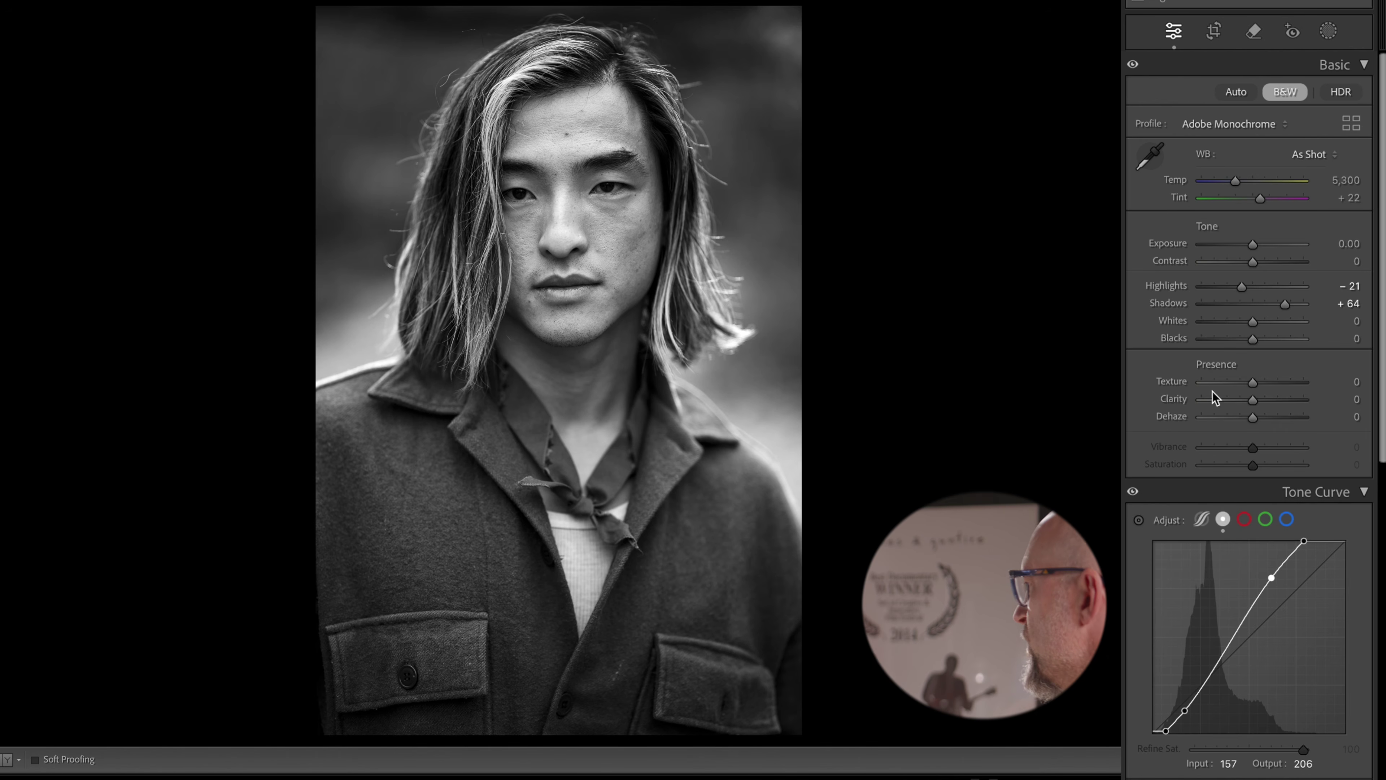
left_click_drag(1252, 383, 1261, 384)
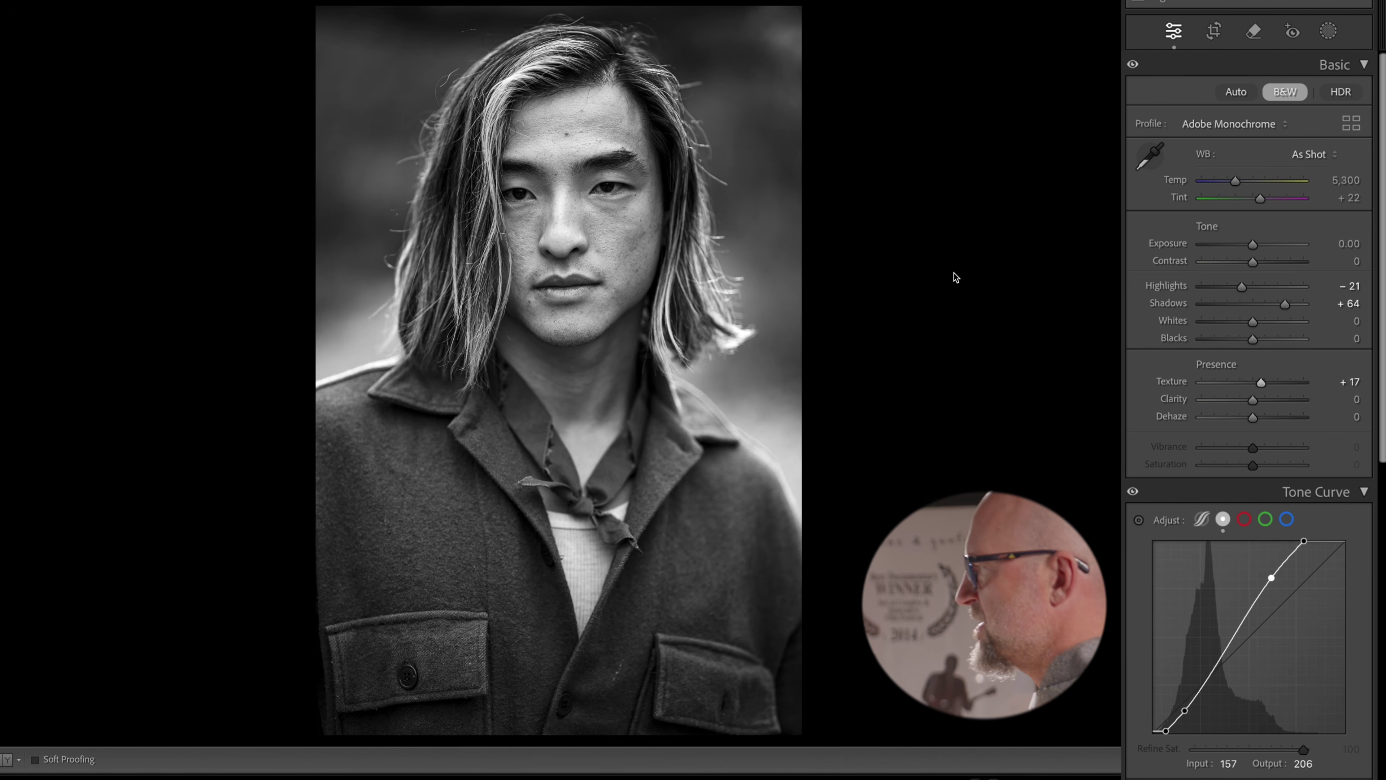
Step: Mark the blemishes on the man's forehead, brow, nose, cheeks and chin for generative AI removal
left_click(566, 171)
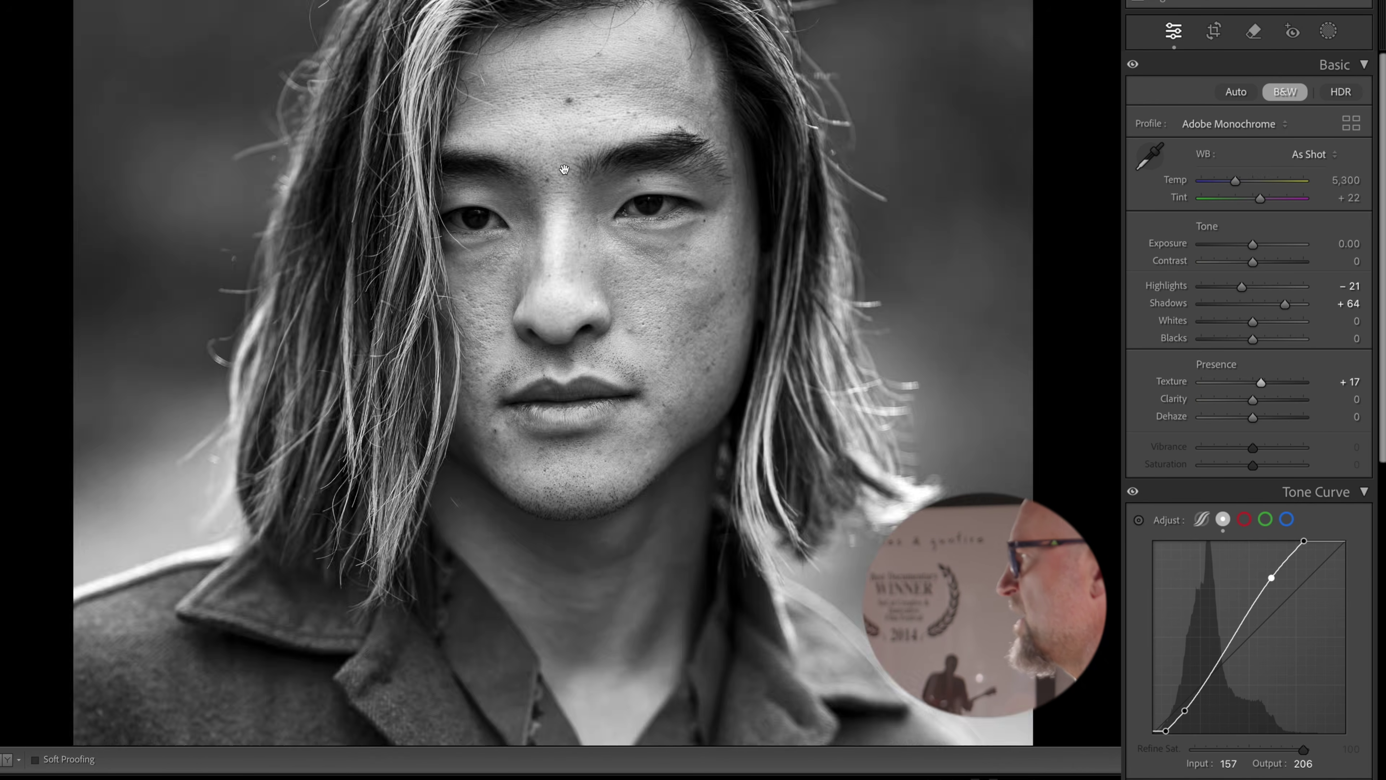
left_click(572, 181)
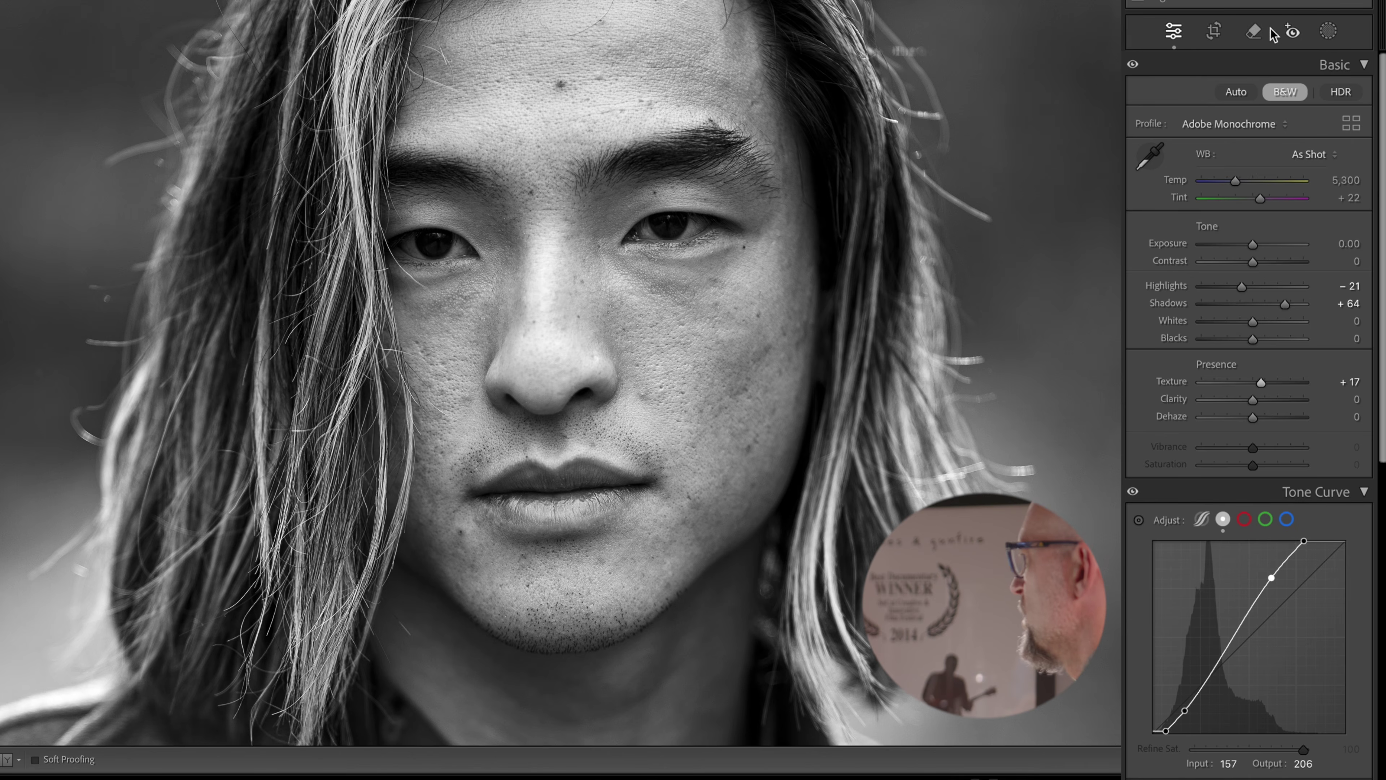
left_click(1252, 33)
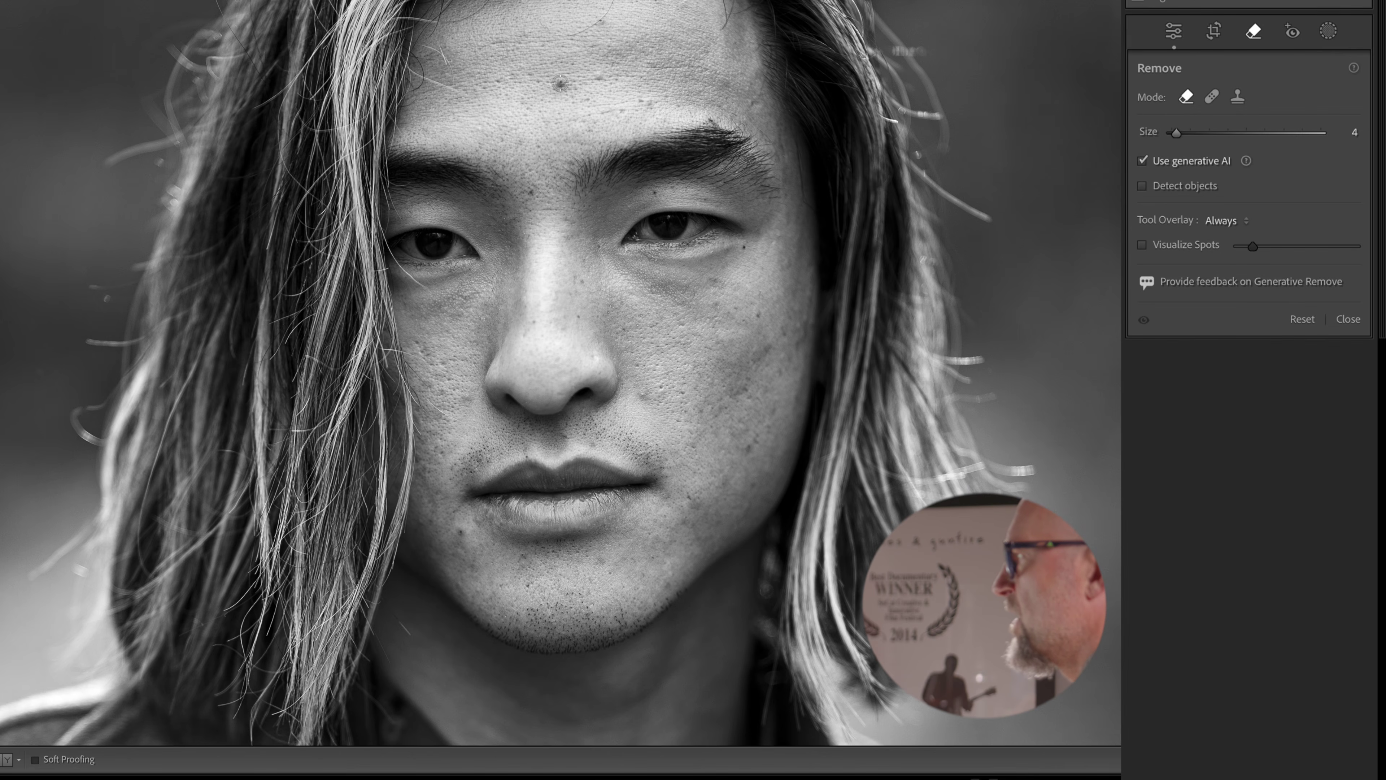
left_click(689, 133)
left_click(725, 128)
left_click(760, 148)
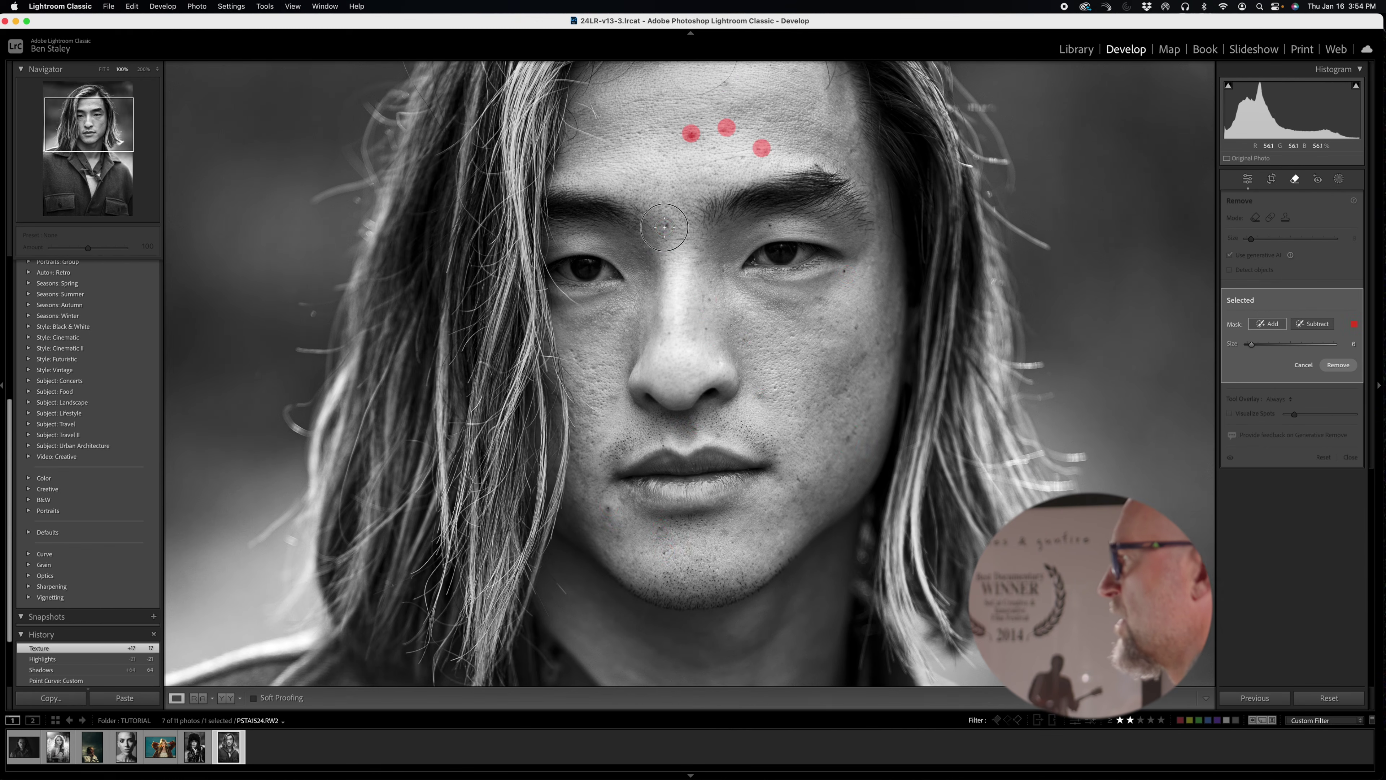
left_click(663, 228)
left_click(706, 300)
left_click(703, 330)
left_click(845, 275)
left_click(608, 507)
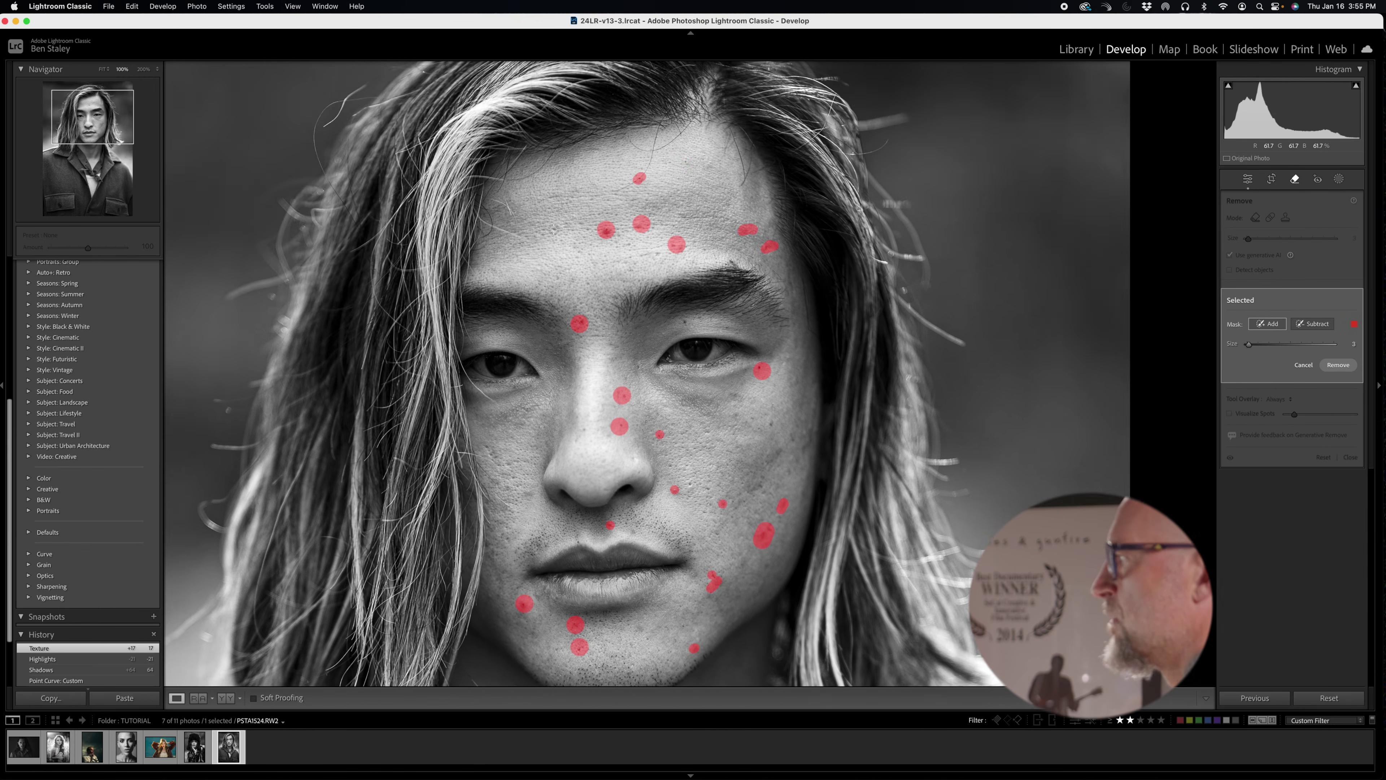